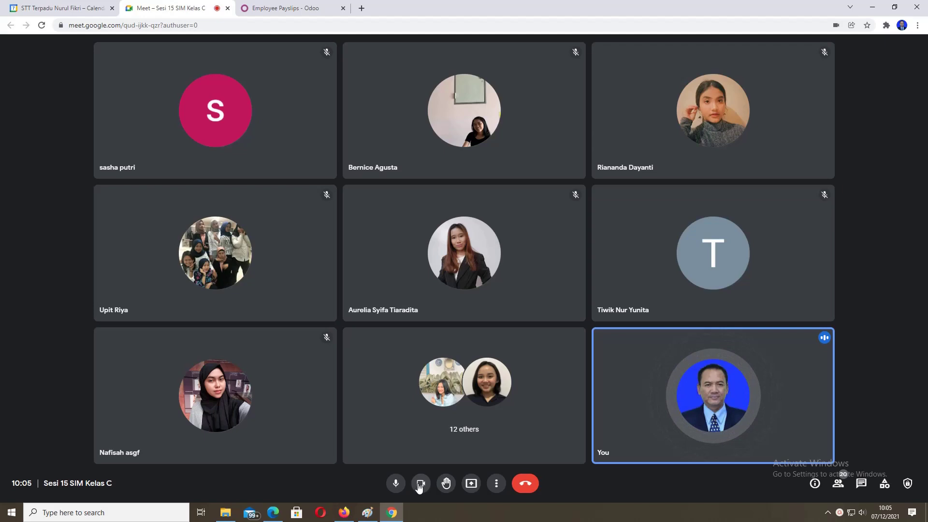
Step: Turn the camera off and share the entire screen in the Sesi 15 SIM Kelas C call
left_click(419, 483)
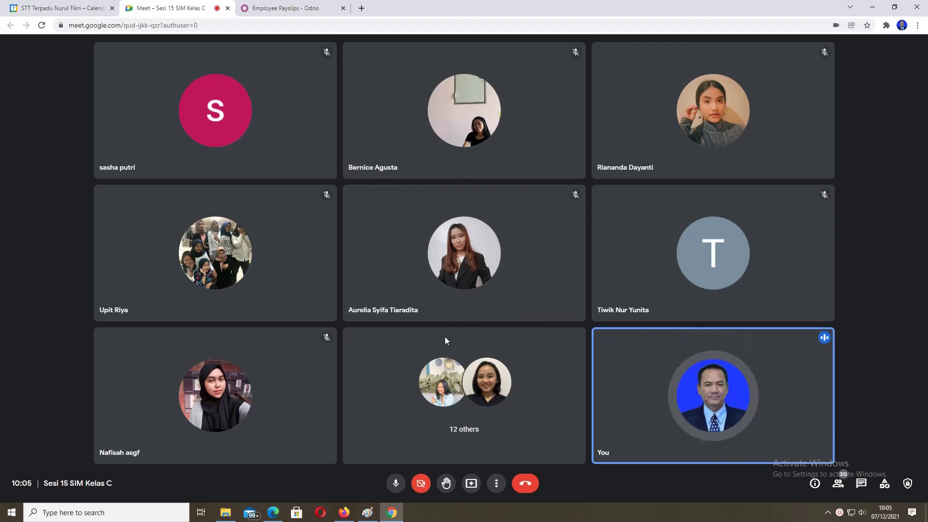
left_click(471, 483)
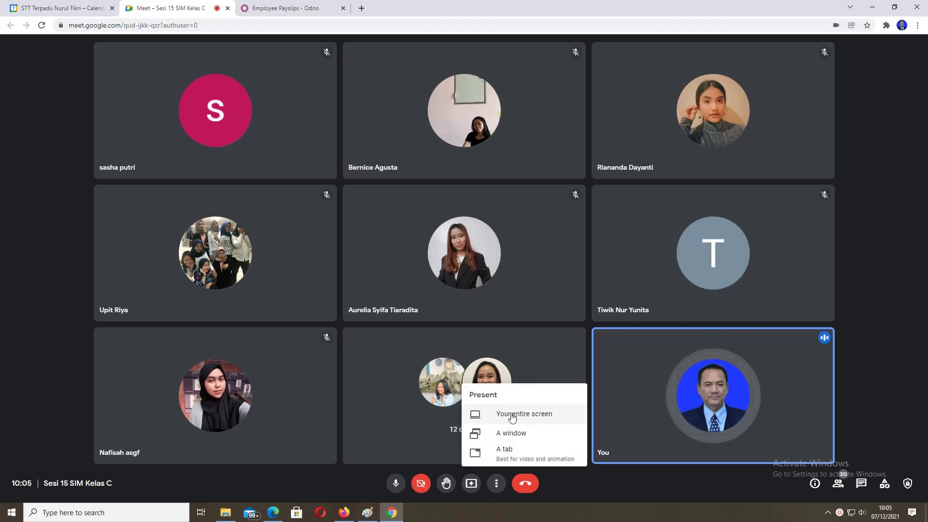
left_click(512, 416)
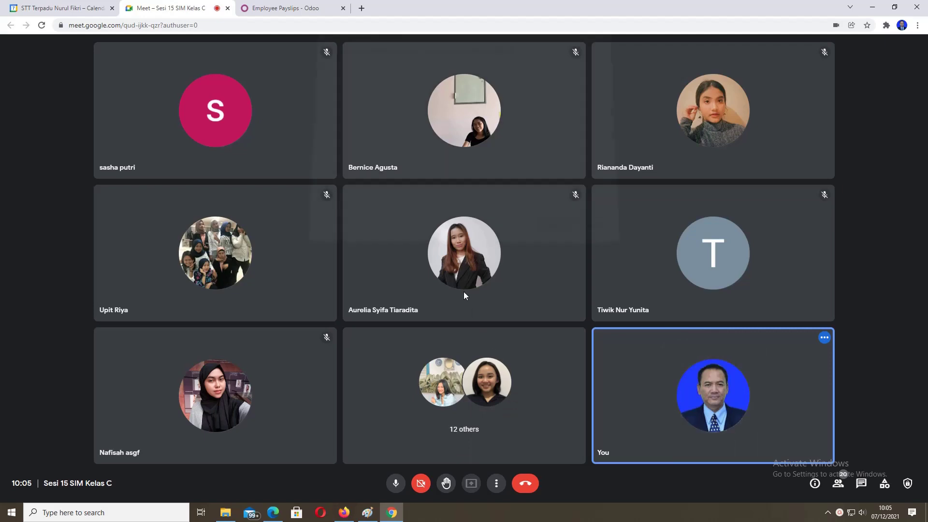
left_click(456, 118)
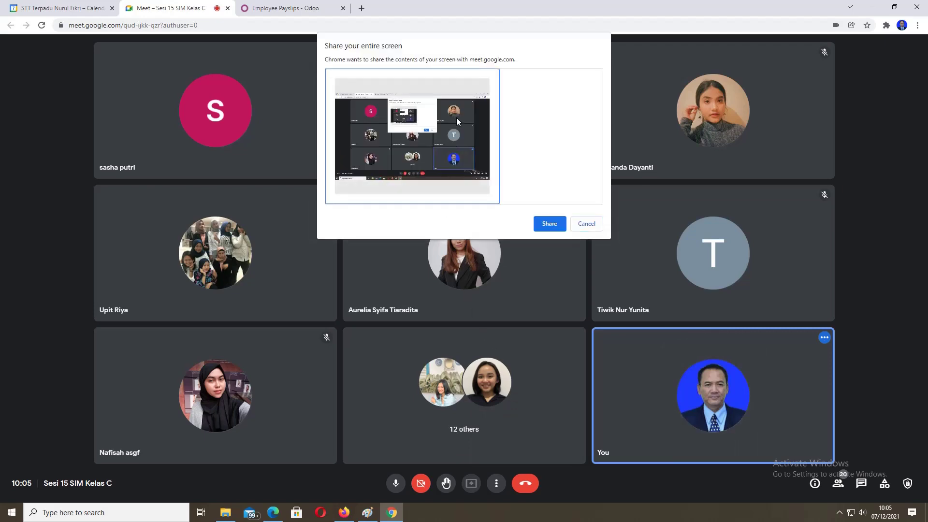
left_click(550, 224)
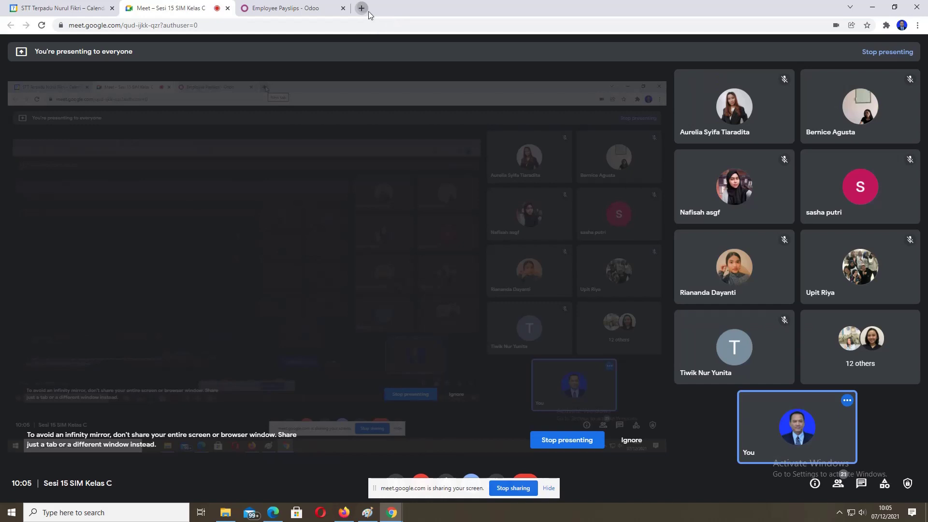
Step: Open a new tab and go to the SIAK NG login page via the 'sia' suggestion
key("ctrl+t")
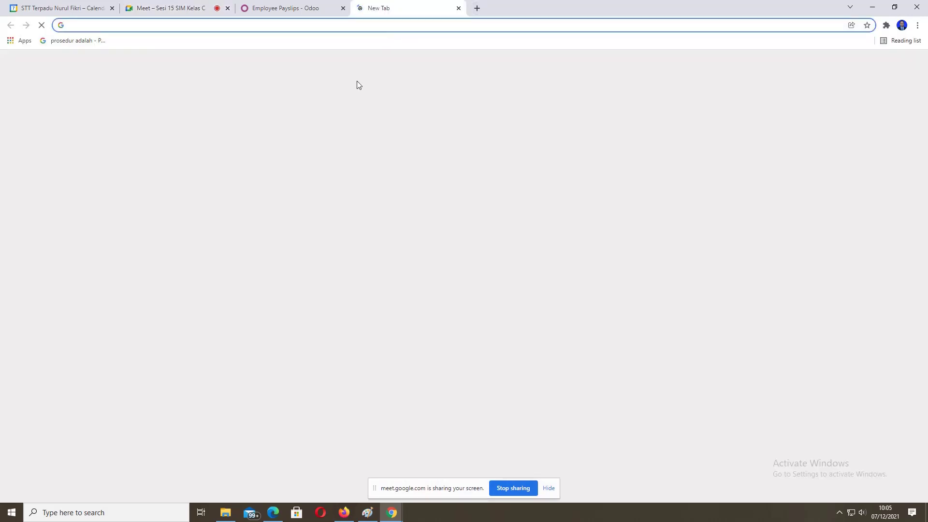
type("s")
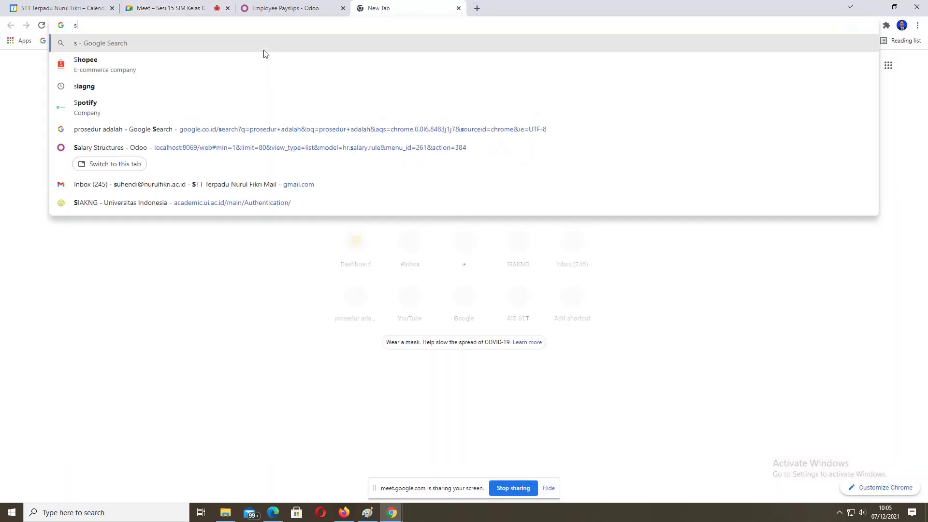
type("ia")
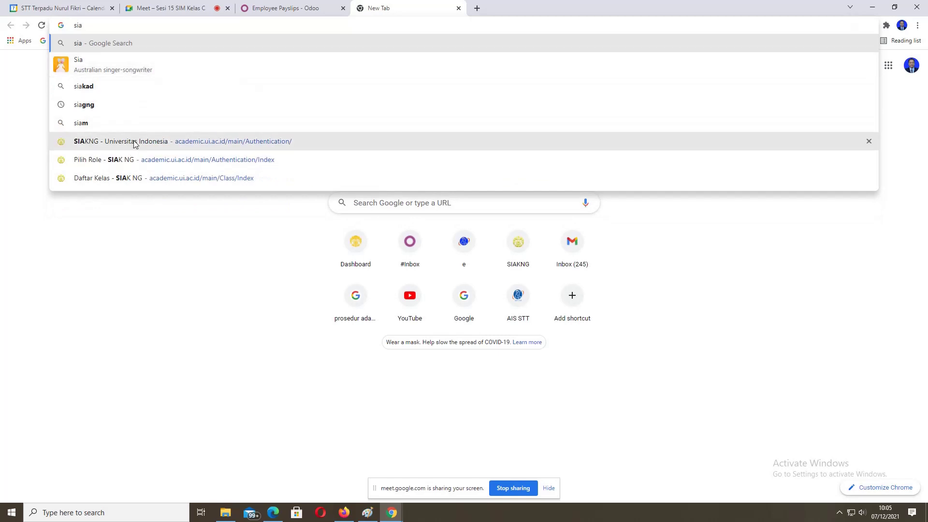
left_click(135, 145)
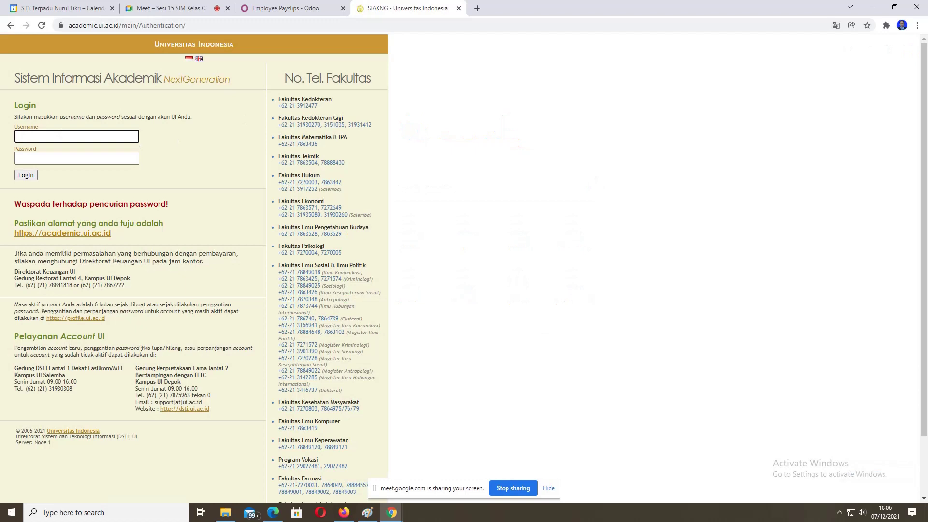
Step: Log in to SIAK NG with the saved username and the account password
left_click(59, 133)
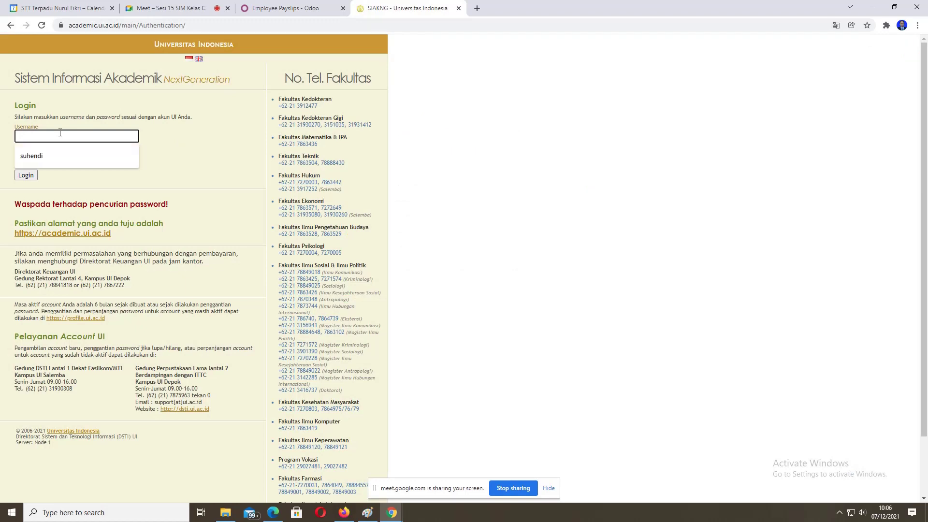
left_click(53, 161)
left_click(52, 159)
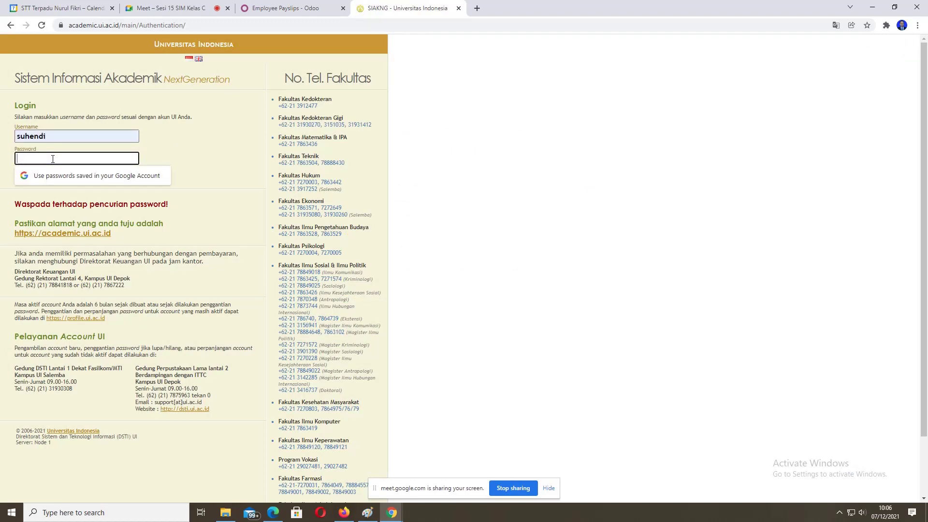
type("•")
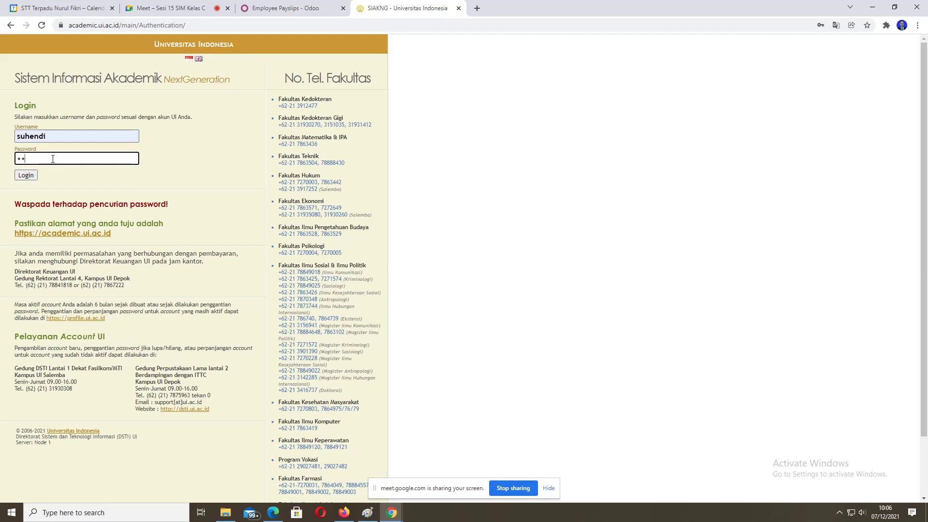
type("••••")
left_click(26, 175)
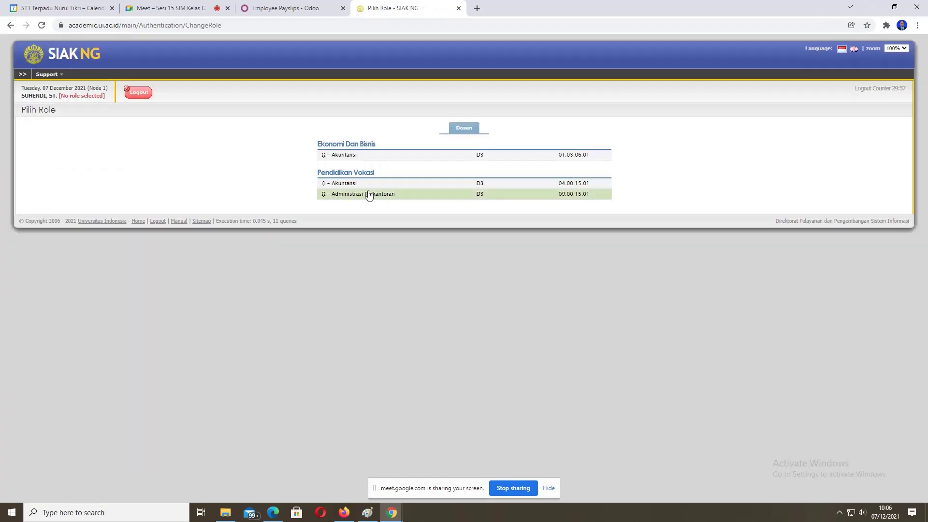
Step: Choose the Administrasi Perkantoran role and open attendance entry for the Praktik Sistem Informasi Manajemen 2019 C class
left_click(368, 194)
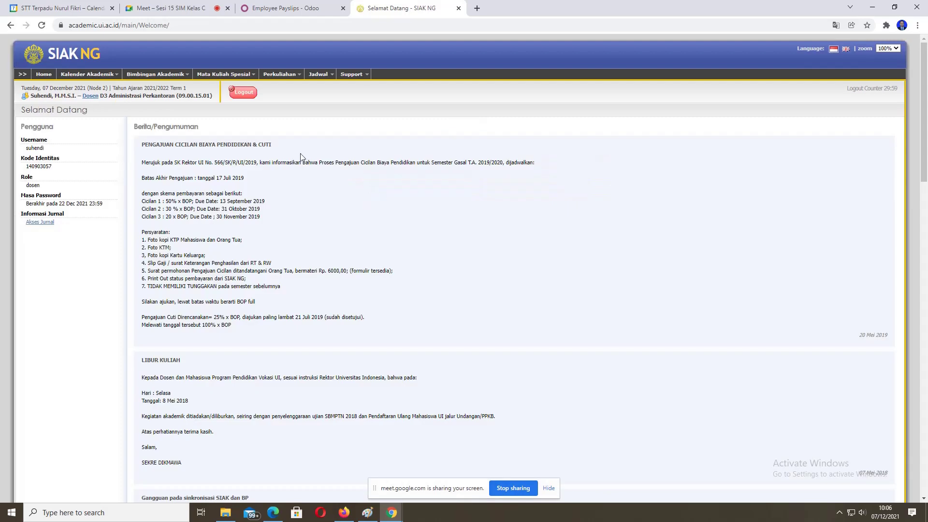
left_click(278, 87)
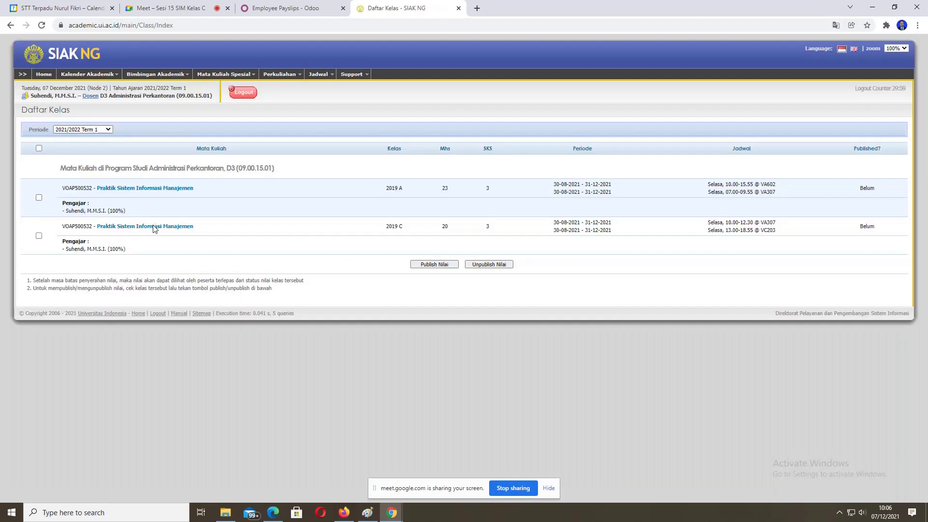
left_click(155, 227)
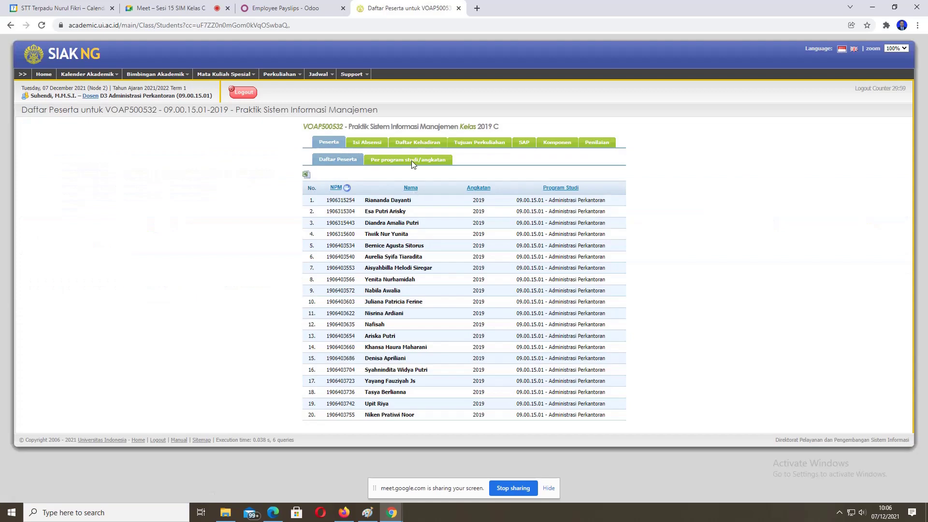
left_click(373, 145)
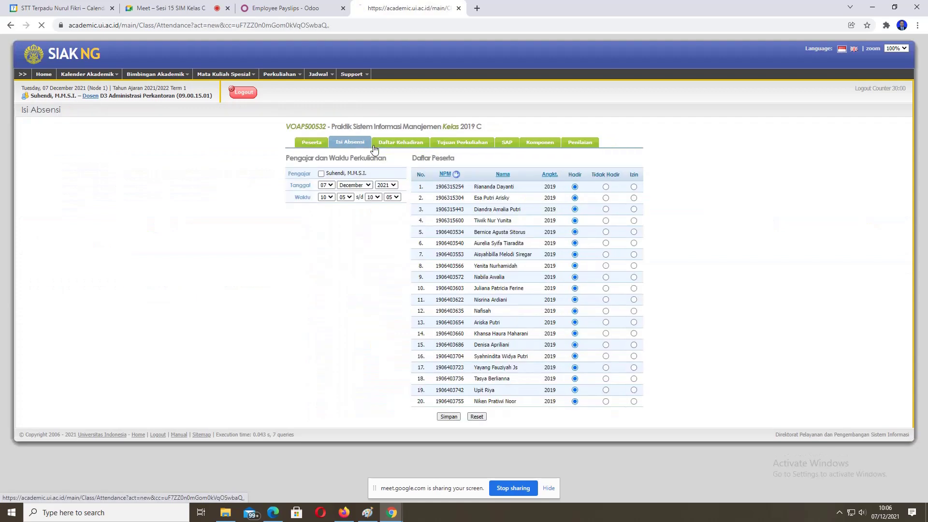
Step: Set the lecture time to 10:00–12:30 and save the attendance record
left_click(348, 198)
left_click(343, 205)
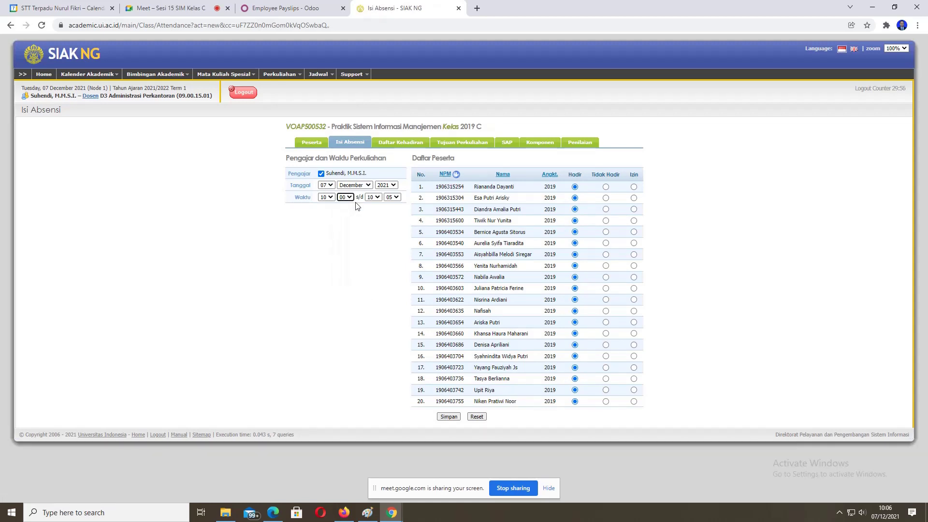
left_click(377, 199)
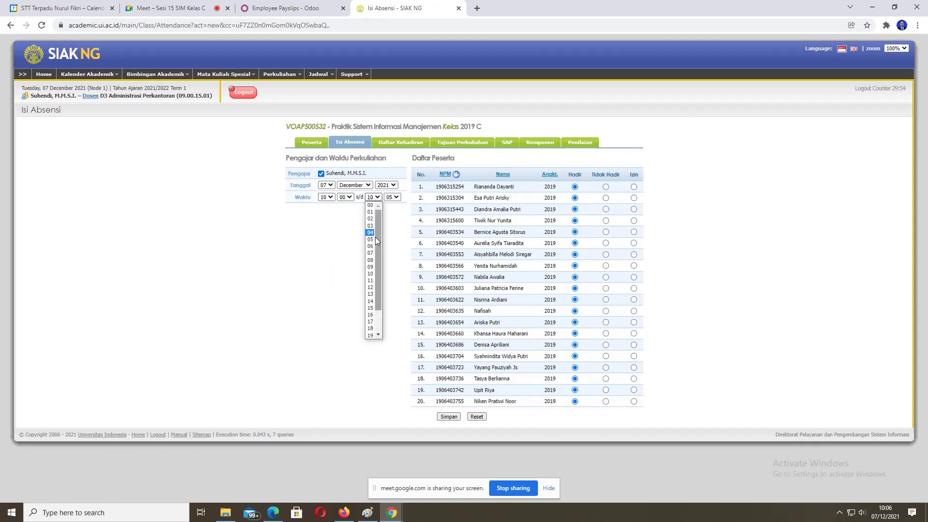
left_click(370, 287)
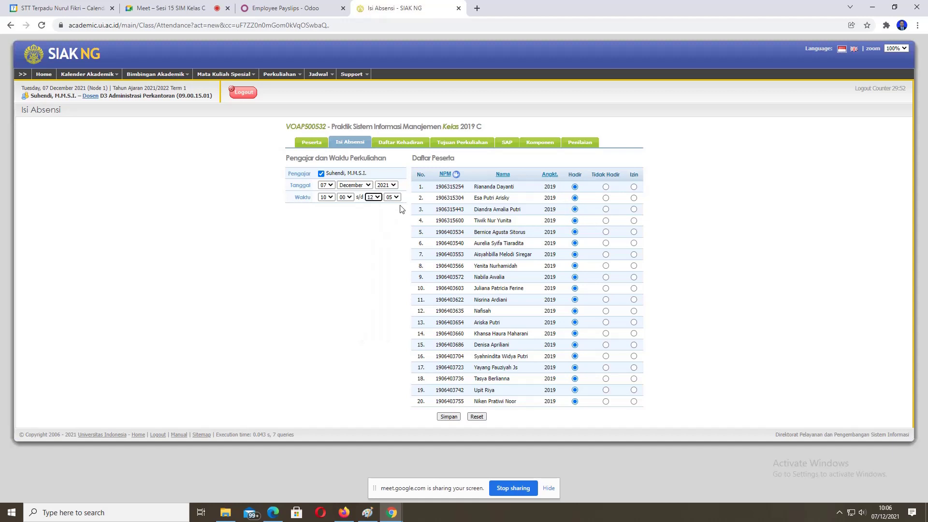
left_click(397, 197)
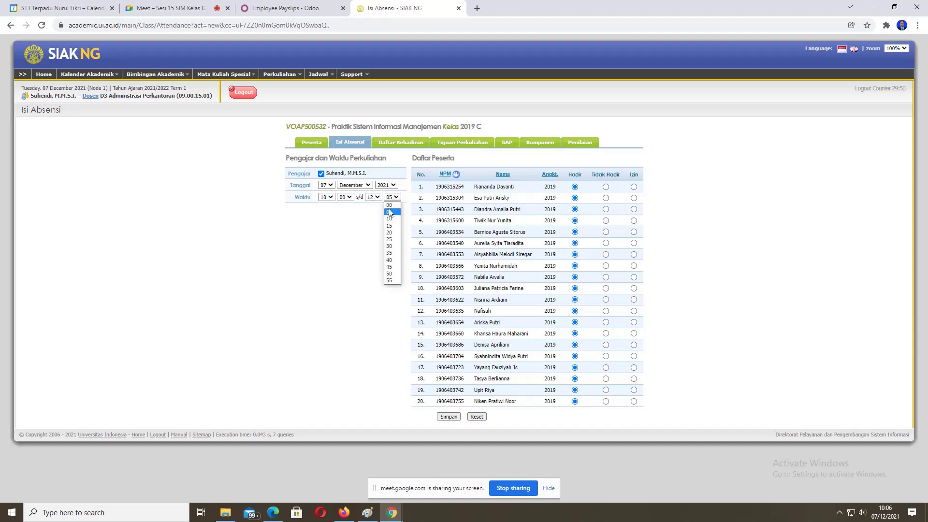
left_click(391, 247)
left_click(333, 271)
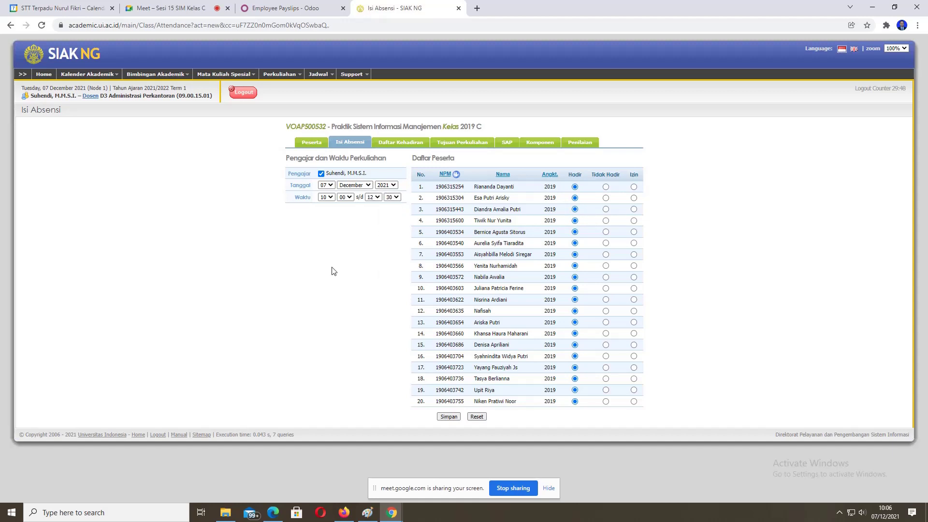
left_click(448, 417)
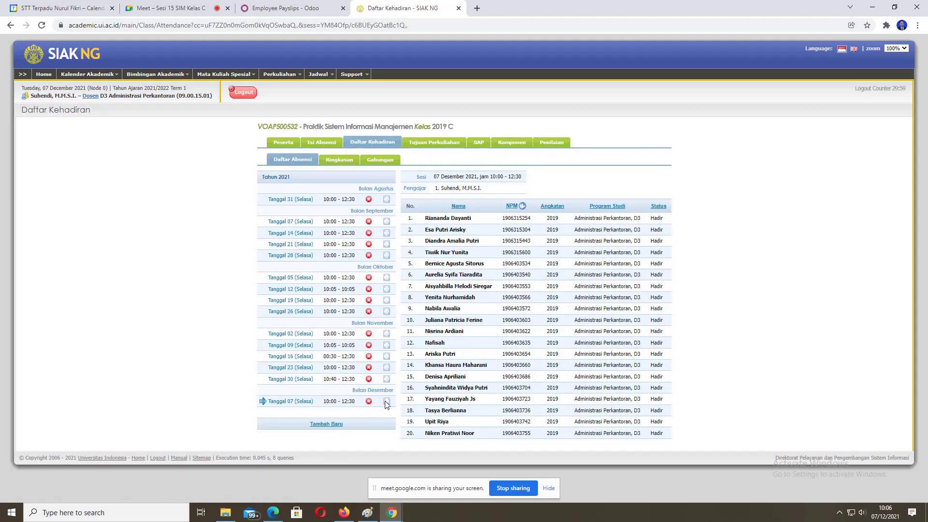
Step: Open the 07 December 2021 10:00–12:30 session in the Ubah Absensi form
left_click(386, 402)
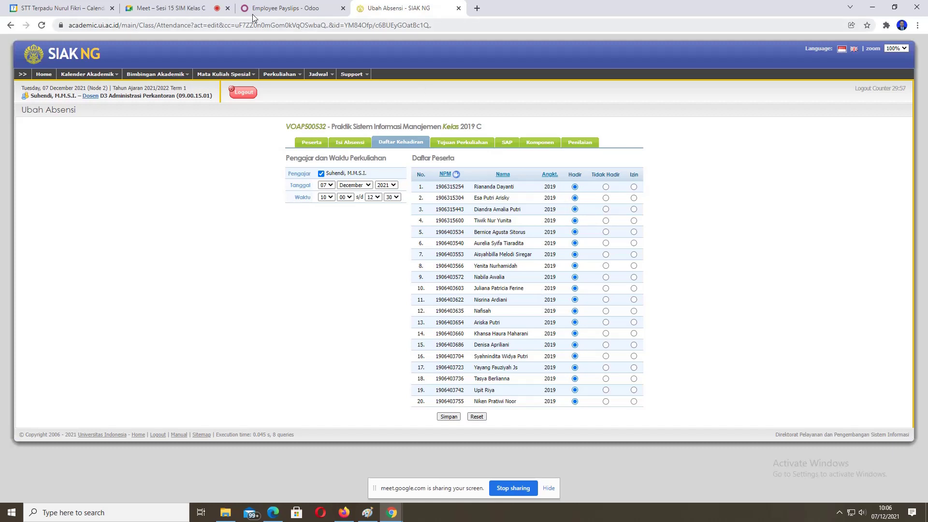
left_click(198, 12)
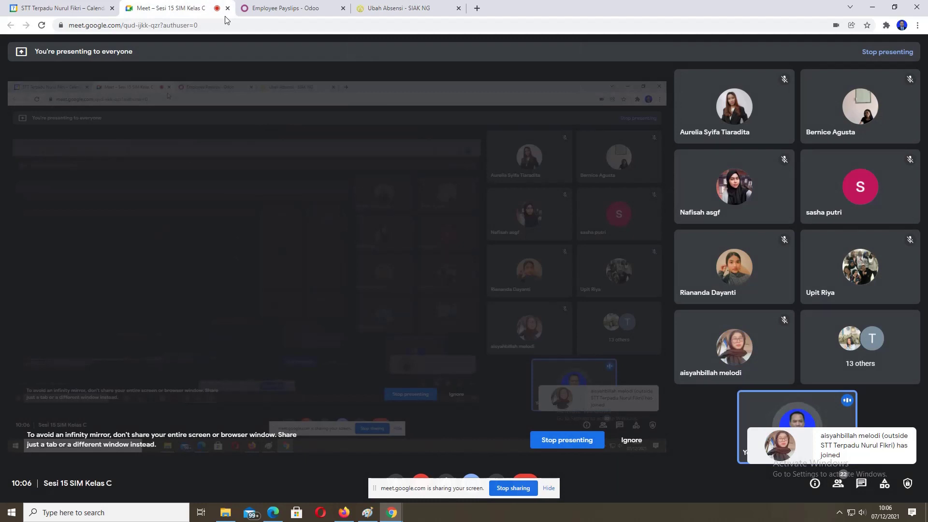
left_click(397, 5)
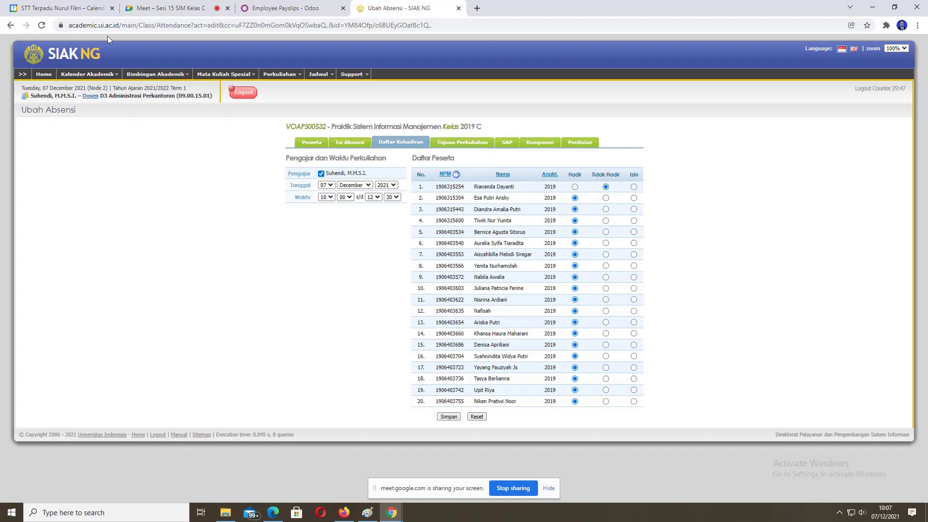
Step: Cross-check the attendance form against the Meet participants, switching back and forth repeatedly
mouse_move(155, 7)
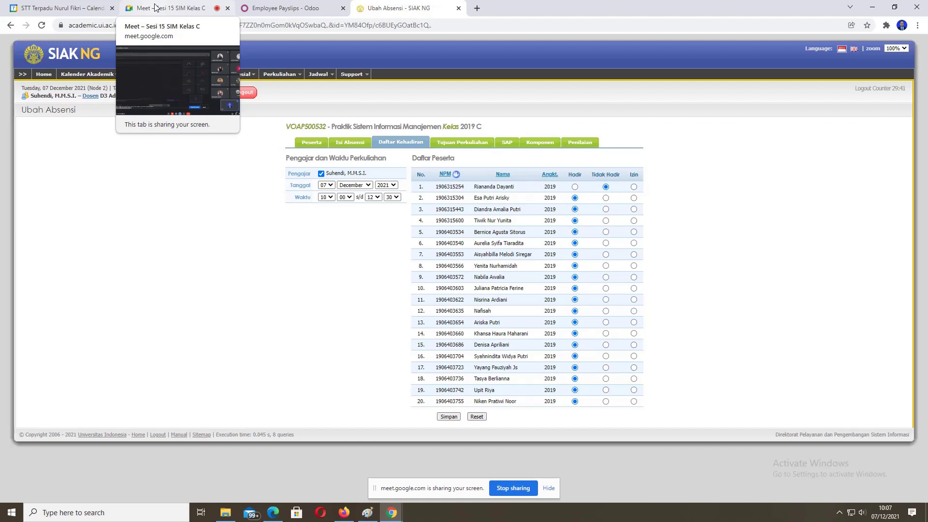
left_click(155, 7)
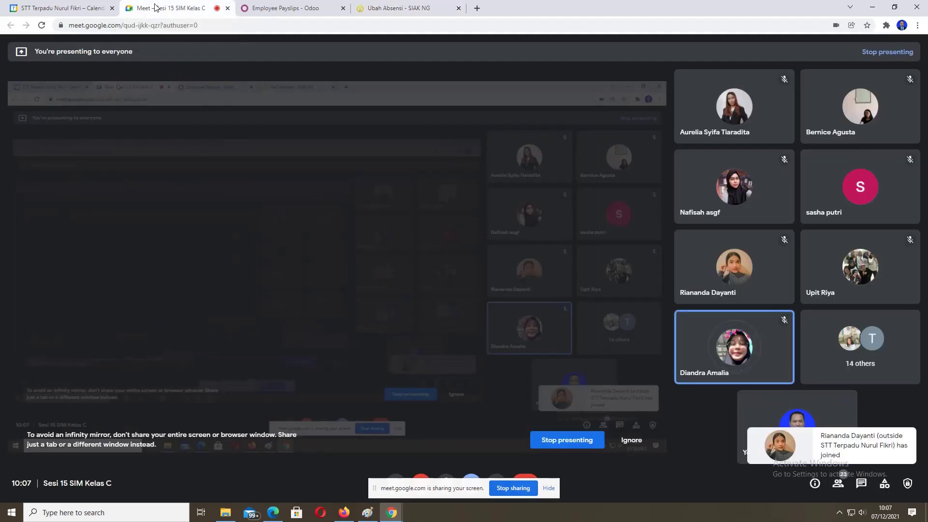
left_click(383, 7)
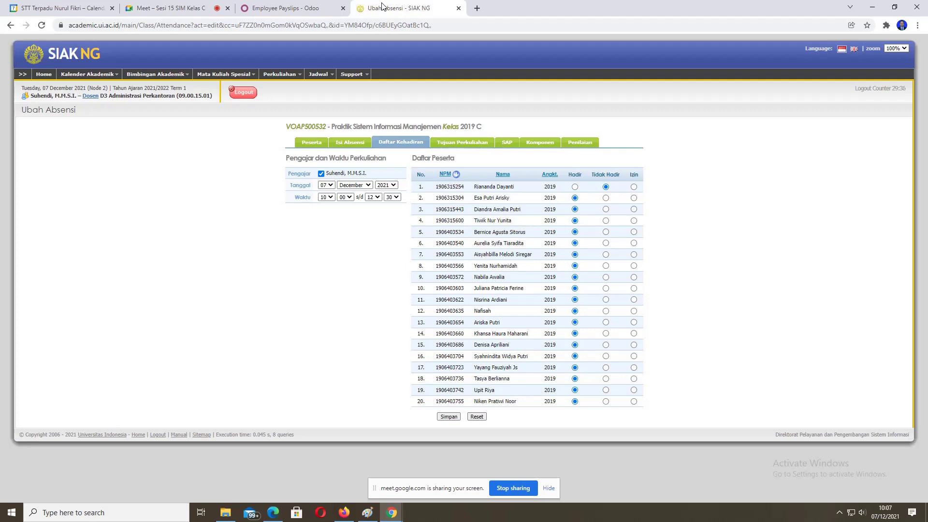
left_click(189, 6)
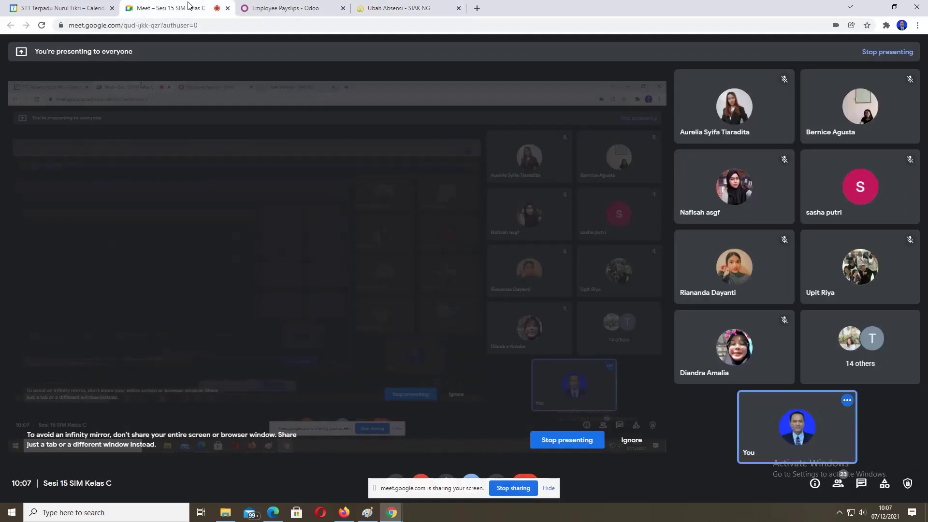
left_click(382, 7)
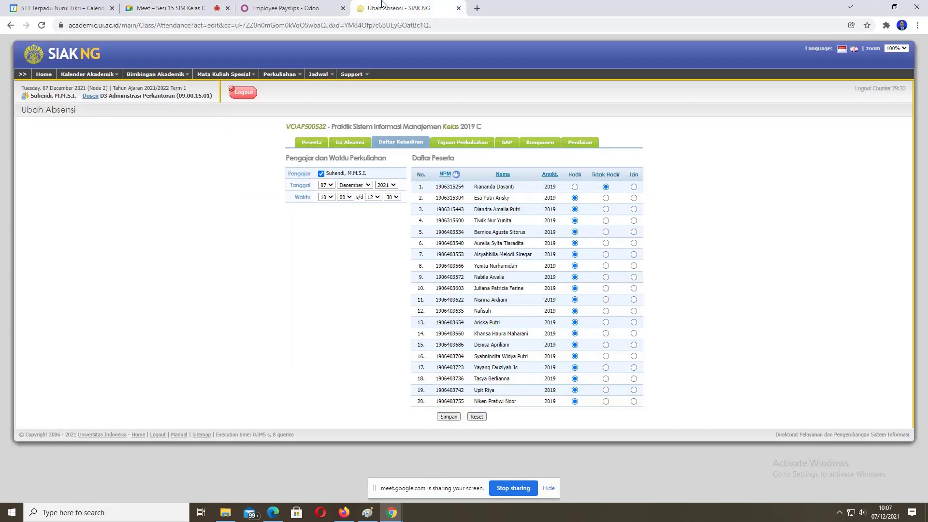
left_click(189, 7)
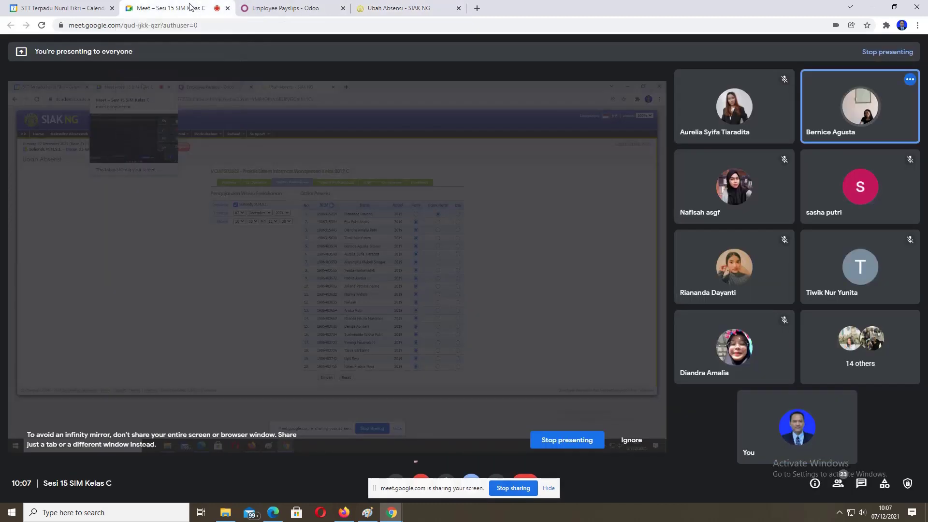
left_click(369, 6)
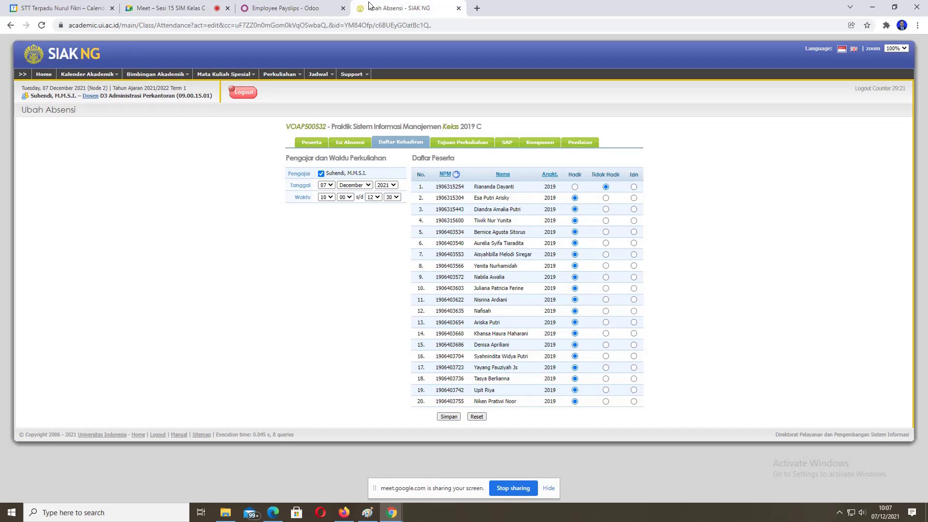
left_click(180, 7)
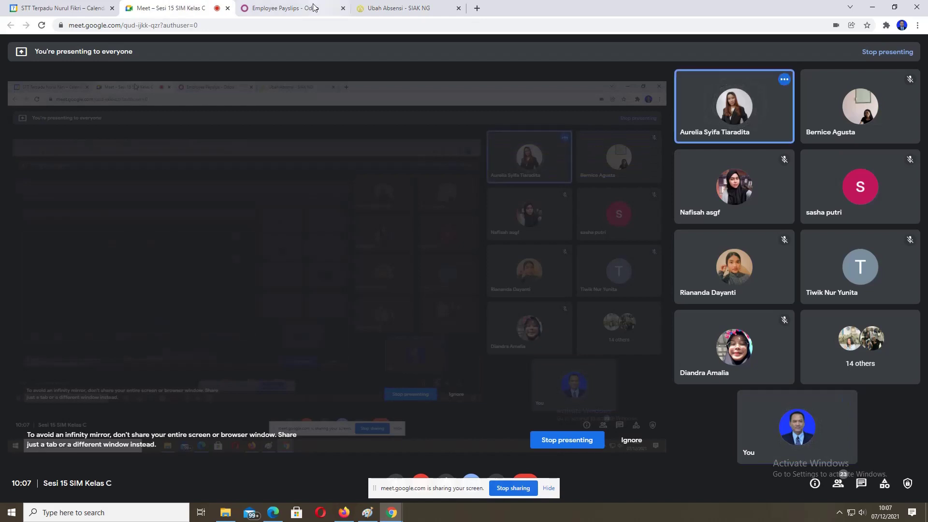
left_click(393, 8)
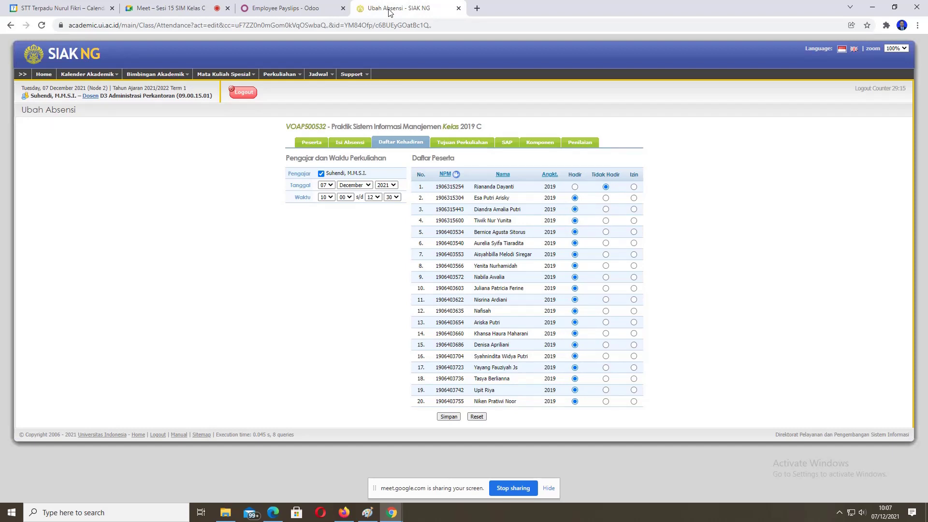
left_click(197, 9)
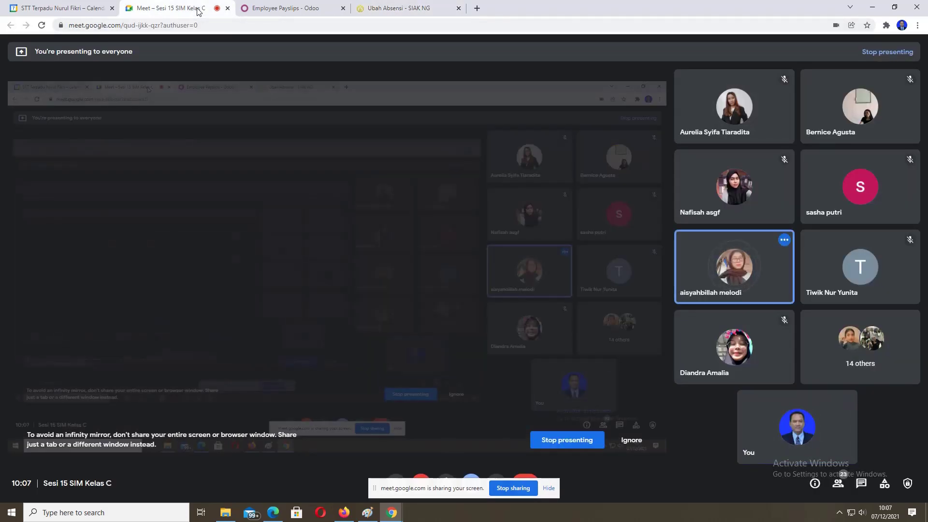
left_click(383, 7)
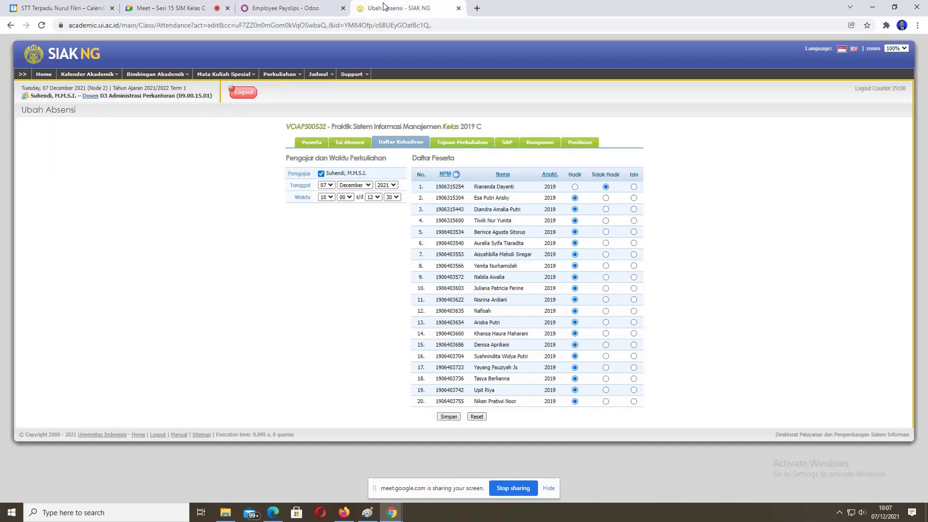
left_click(165, 10)
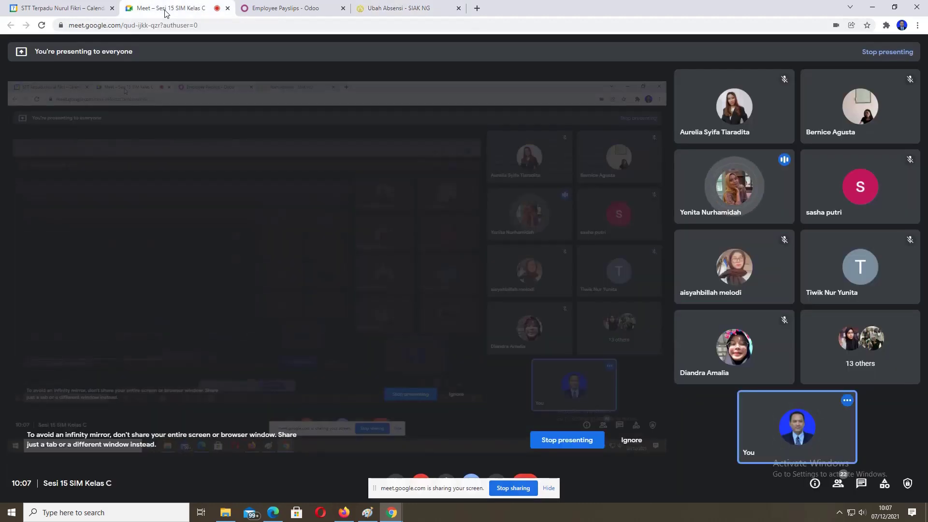
left_click(401, 5)
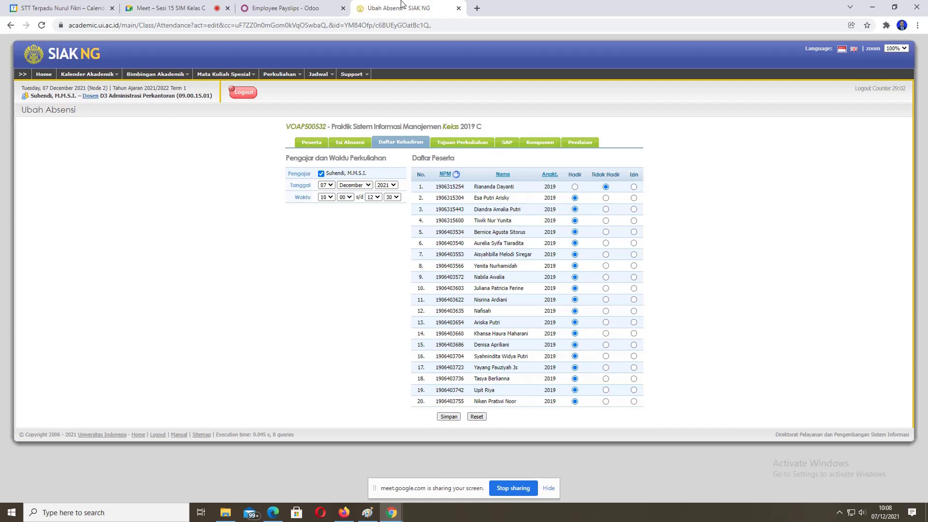
left_click(165, 9)
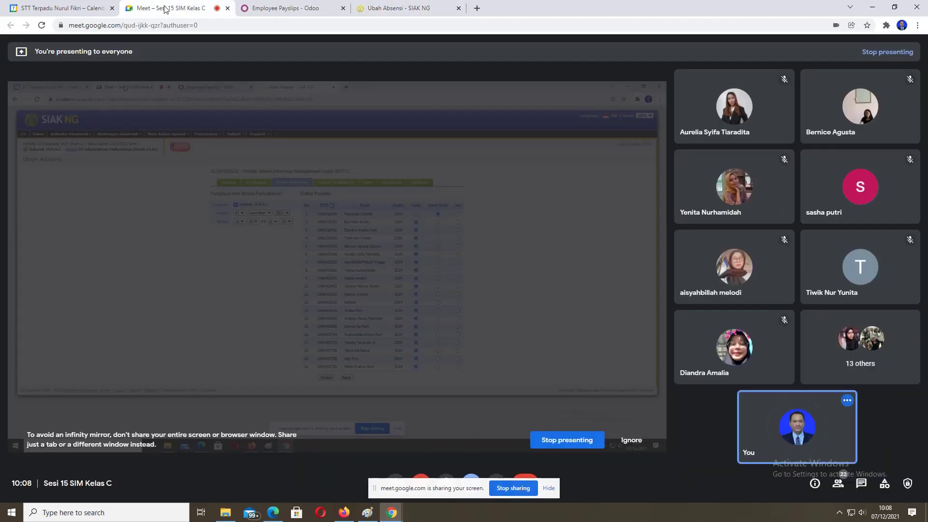
left_click(379, 5)
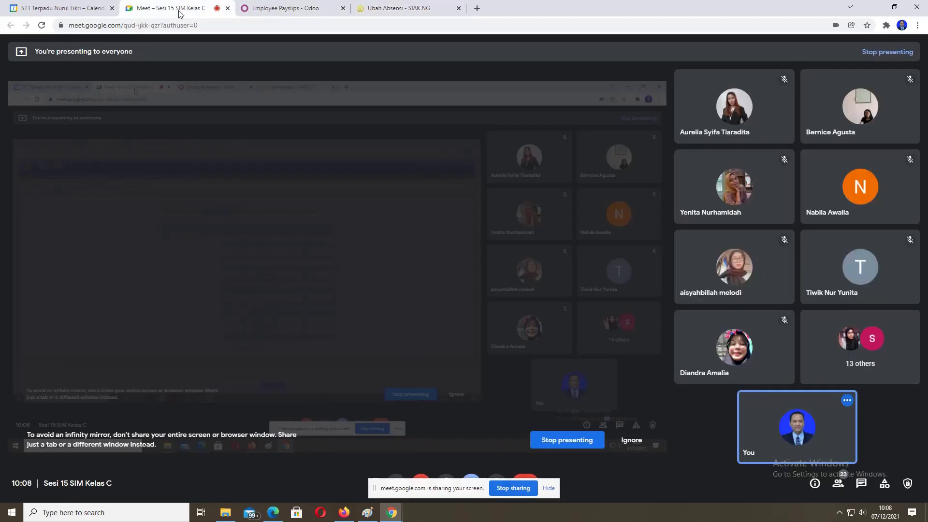
left_click(178, 11)
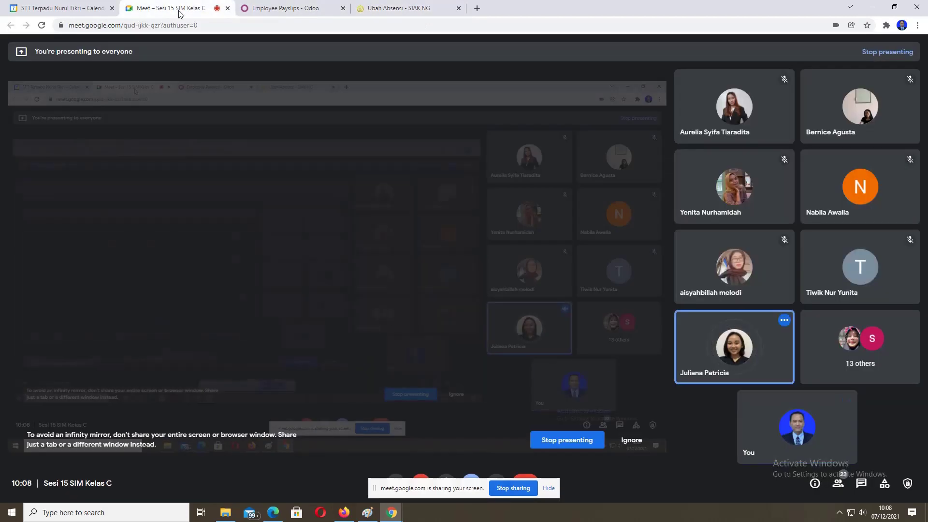
left_click(416, 4)
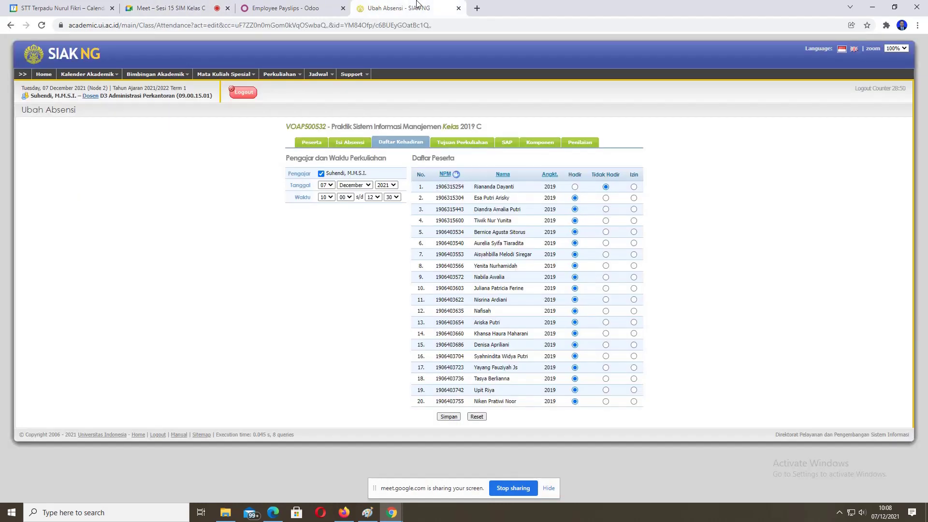
left_click(155, 6)
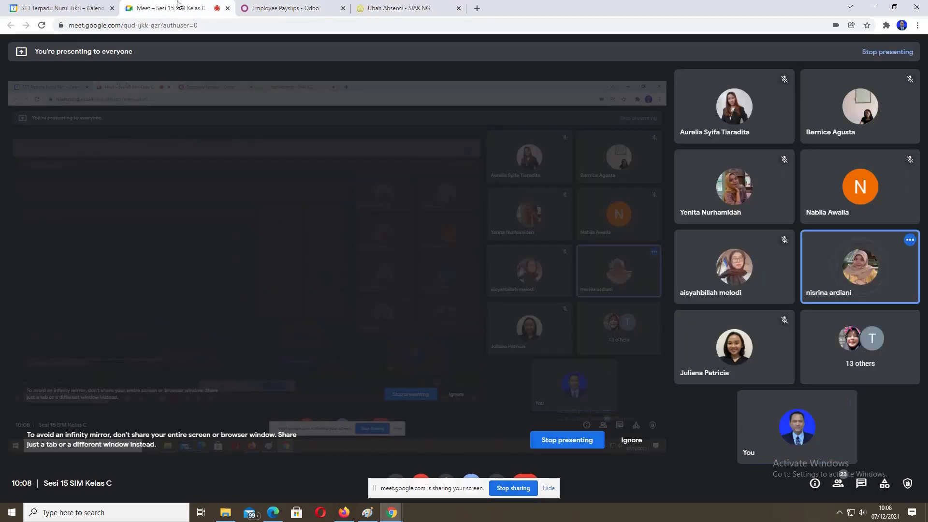
left_click(400, 4)
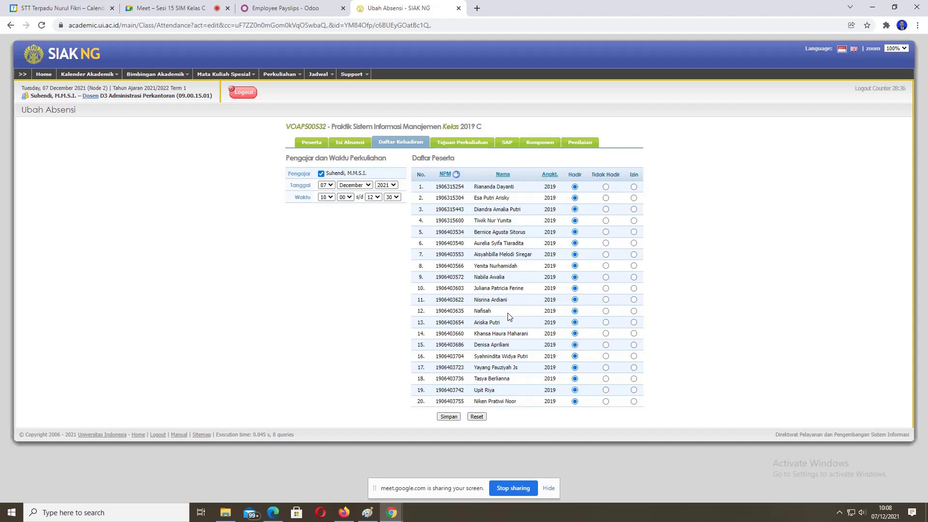
left_click(183, 7)
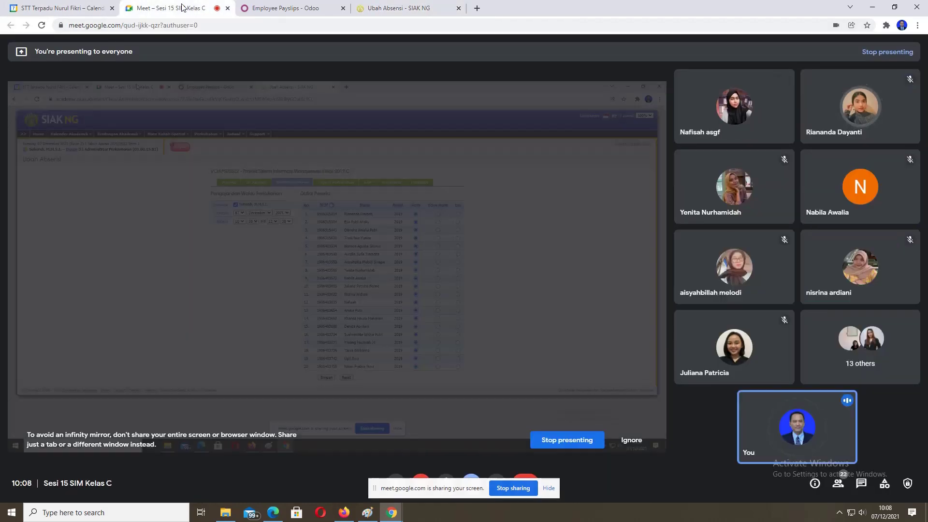
left_click(377, 8)
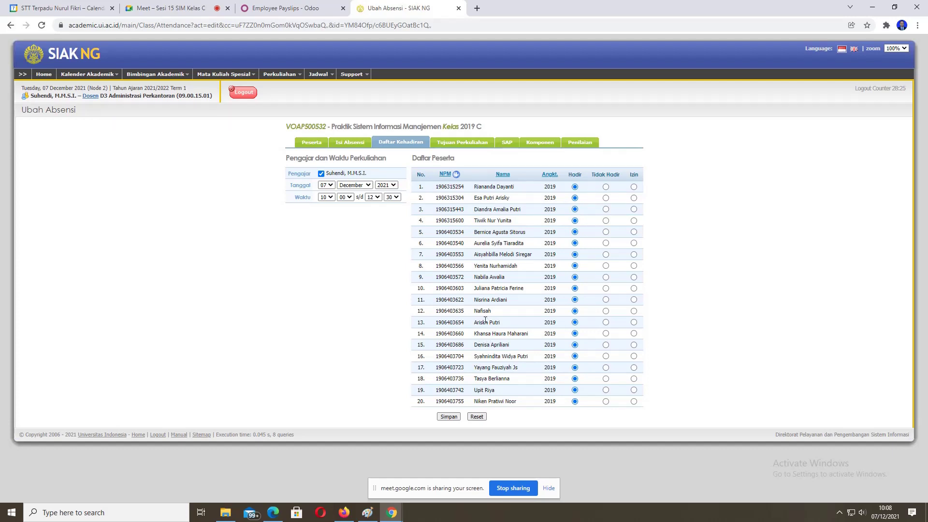
Step: Keep comparing the all-Hadir attendance form with the Meet call, ending on the Meet tab
left_click(193, 2)
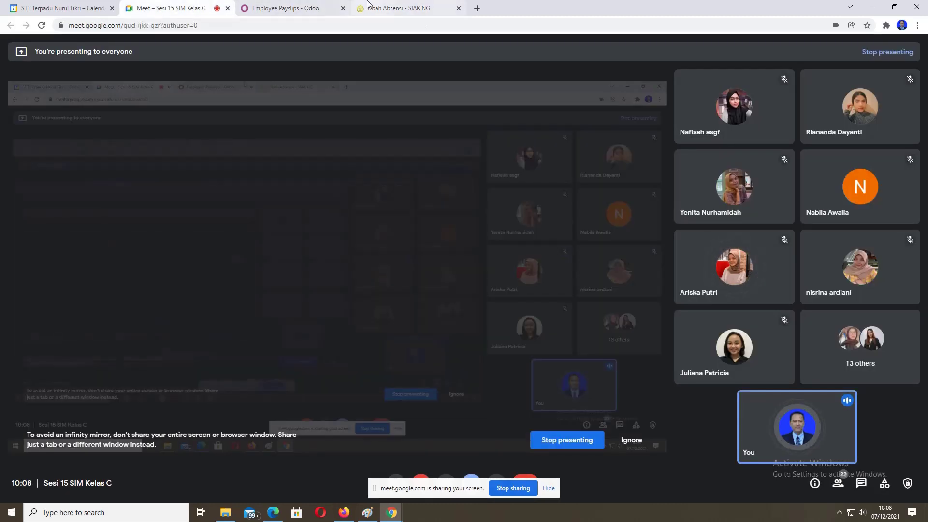
left_click(392, 4)
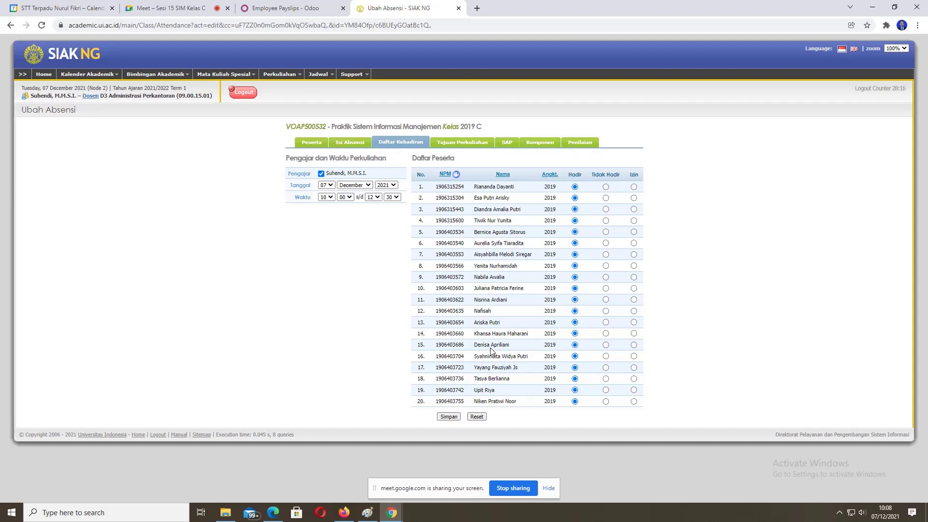
left_click(154, 10)
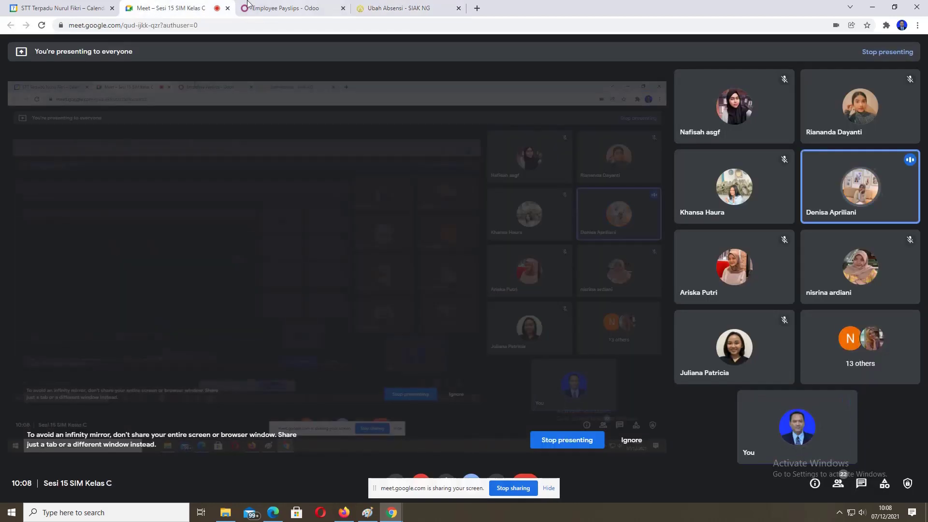
left_click(399, 9)
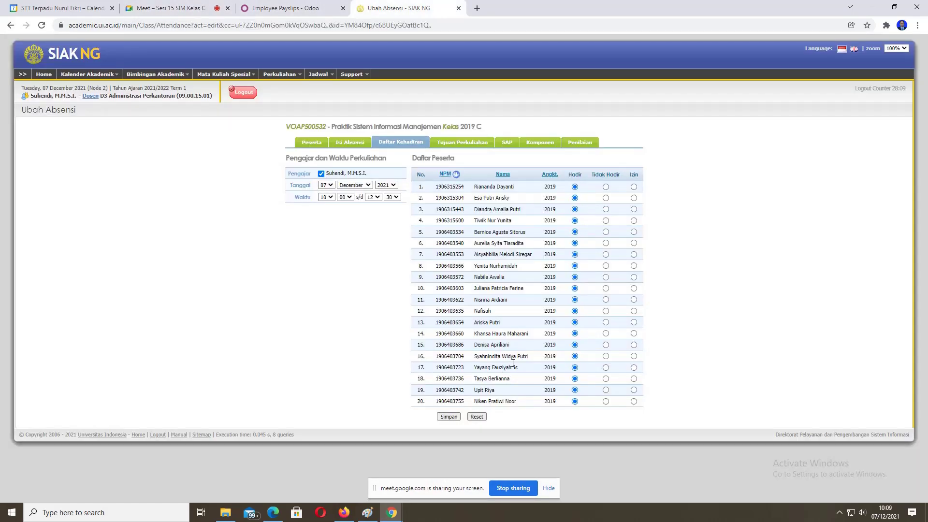
left_click(172, 9)
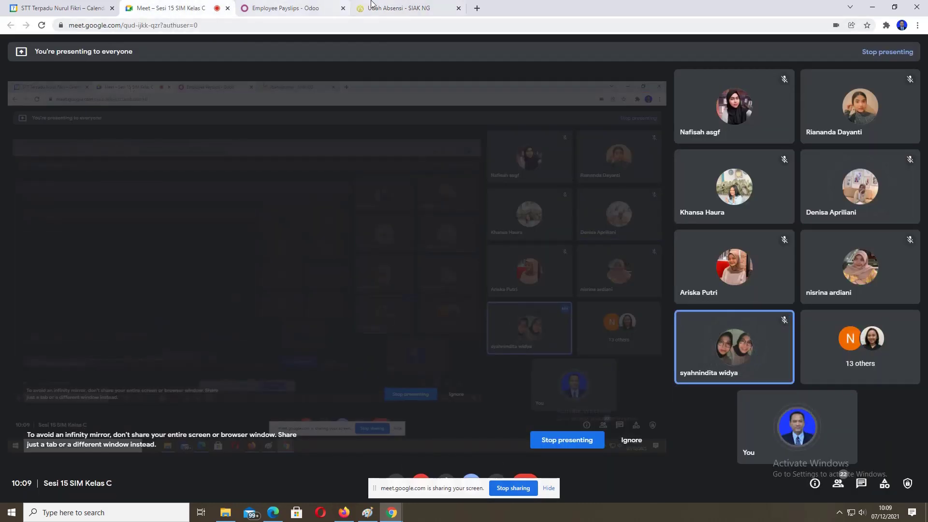
left_click(394, 6)
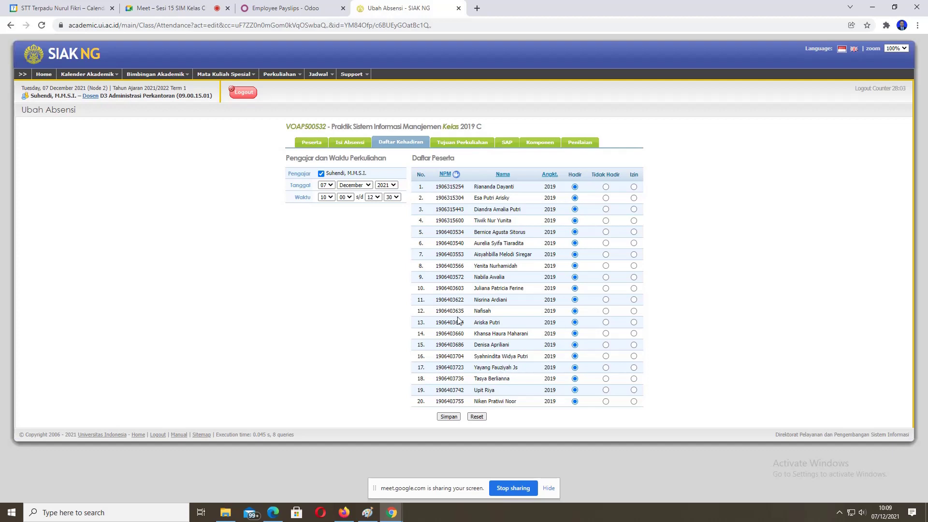
left_click(202, 6)
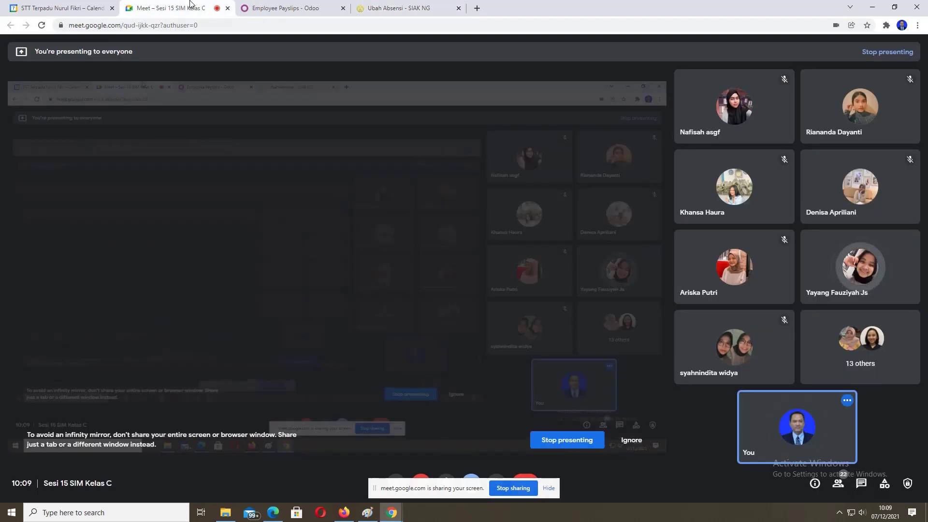
left_click(406, 7)
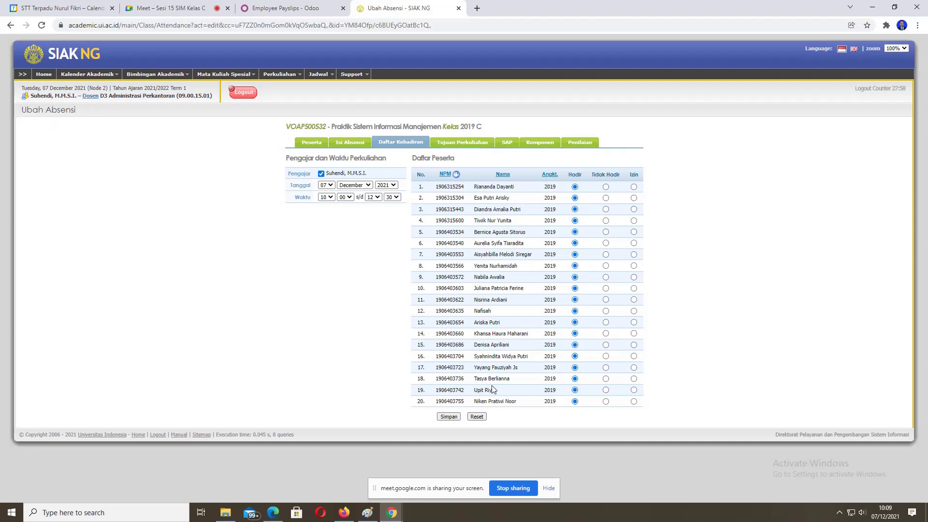
left_click(174, 11)
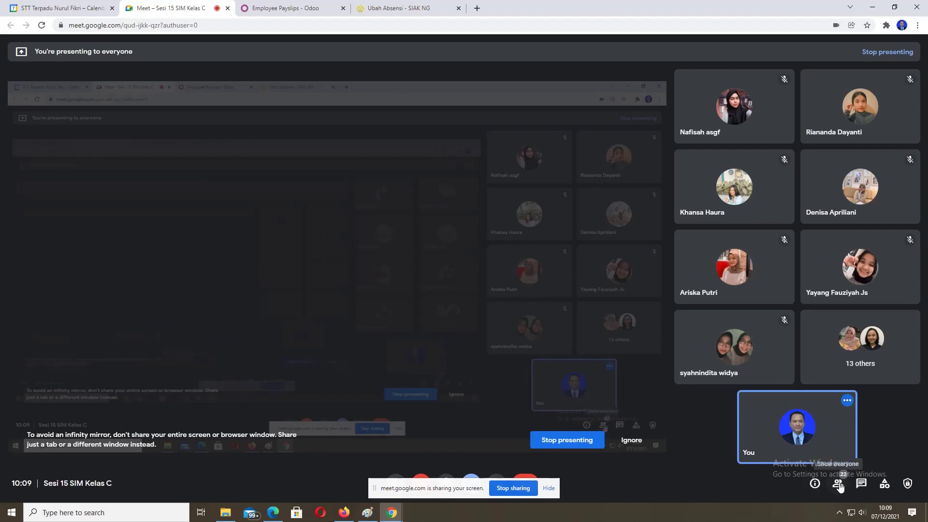
Step: Show Meet's People panel with all participants, then go back to the Ubah Absensi tab
left_click(839, 485)
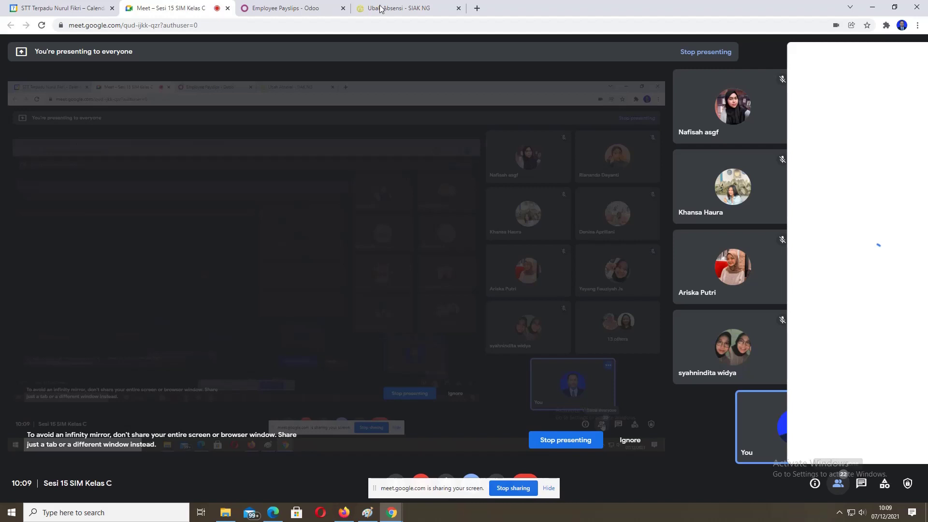
left_click(403, 15)
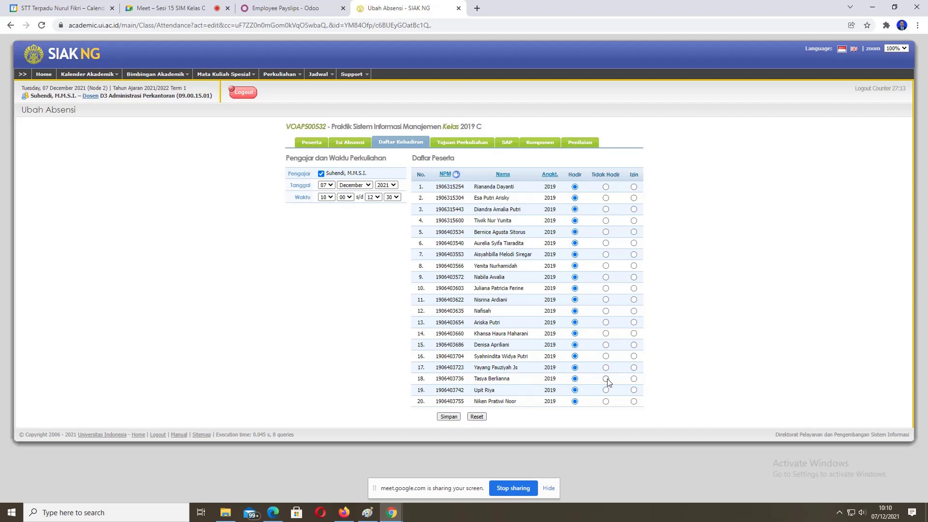
Step: Mark the row 18 student as Izin, save the attendance, and close the SIAK NG tab
left_click(633, 379)
left_click(200, 9)
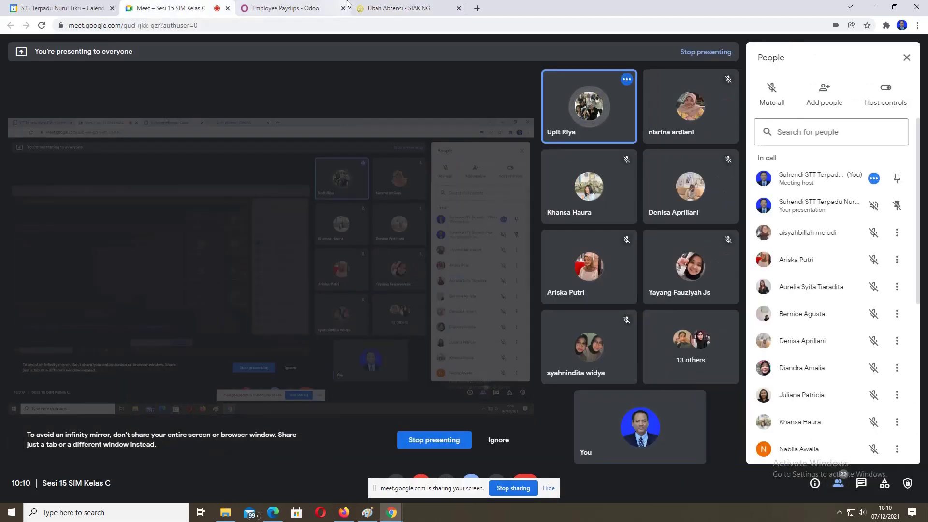
left_click(402, 7)
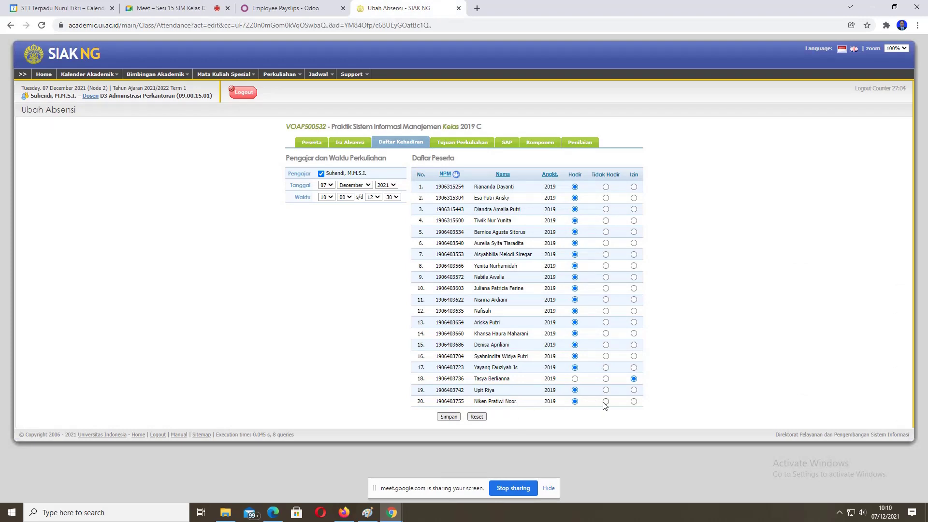
left_click(449, 417)
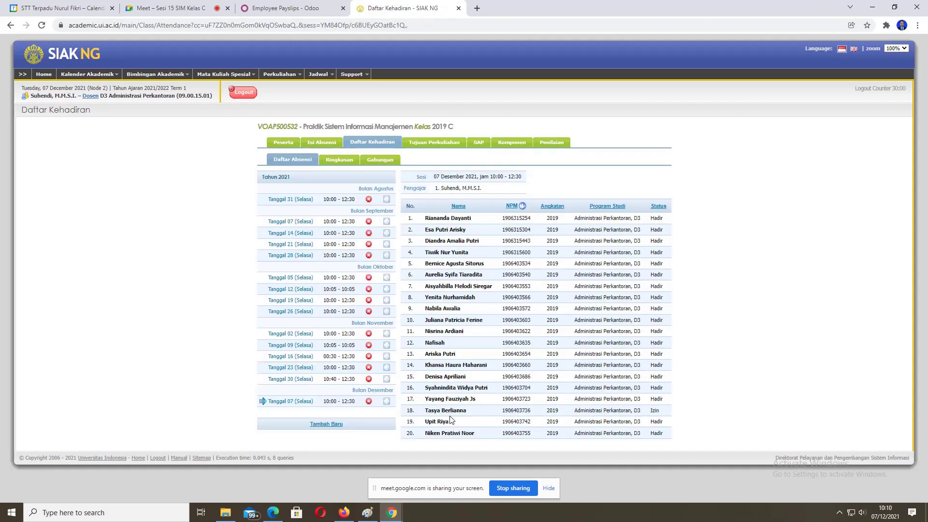
left_click(458, 8)
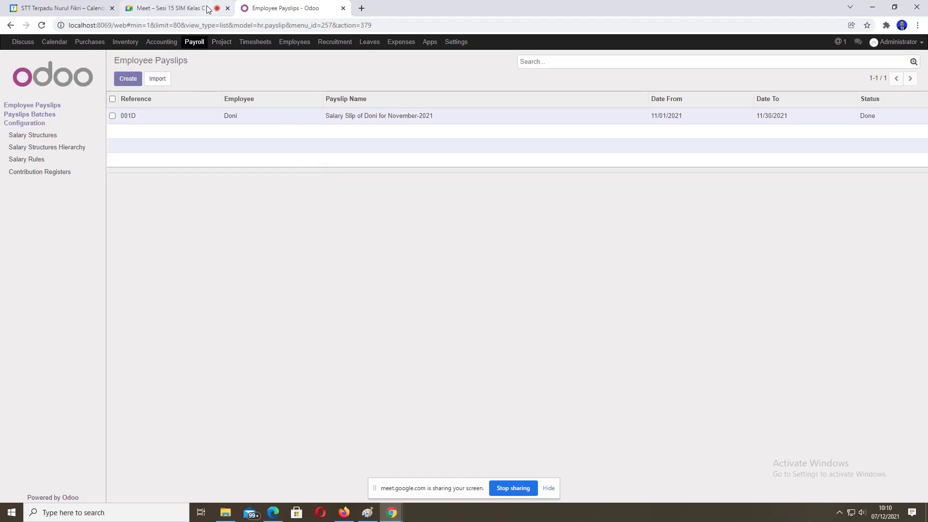
Step: Check the Meet call, then bring up sesi-15 payroll.pdf in Edge at page 6
mouse_move(184, 7)
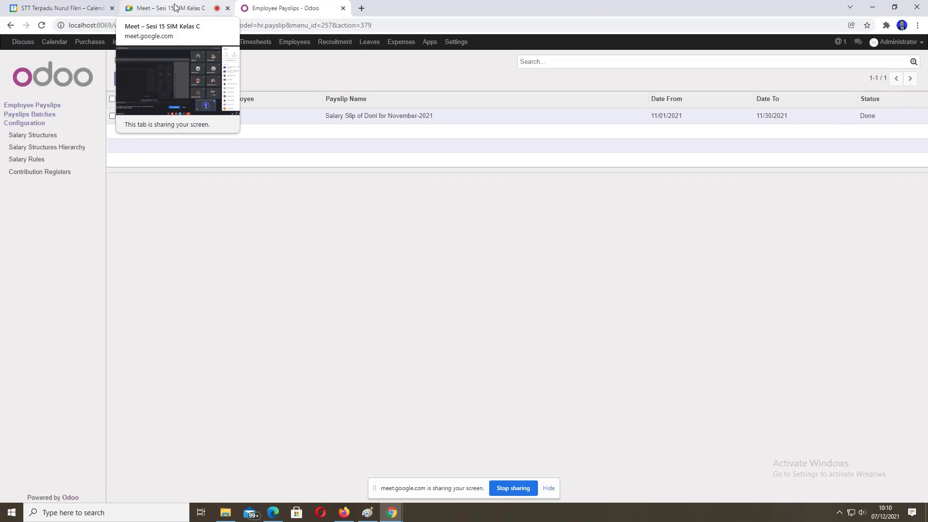
left_click(175, 8)
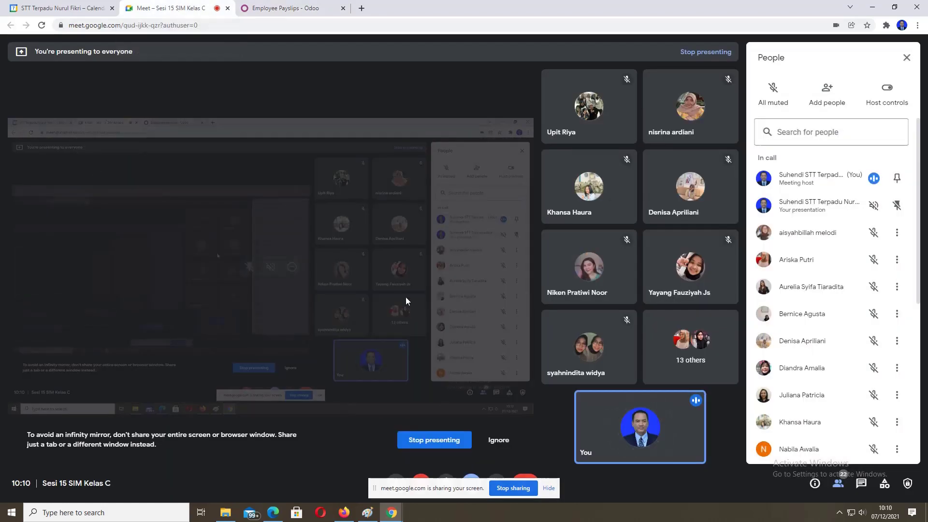
mouse_move(406, 298)
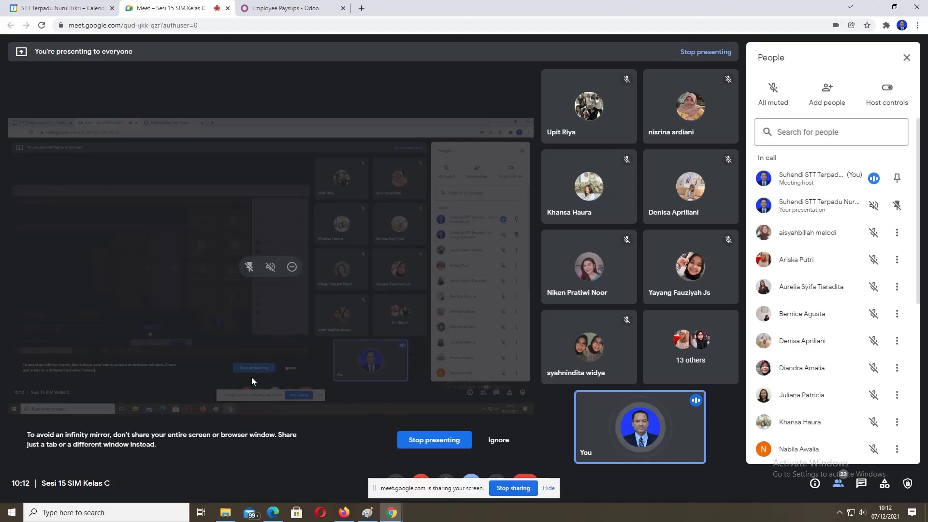
left_click(273, 511)
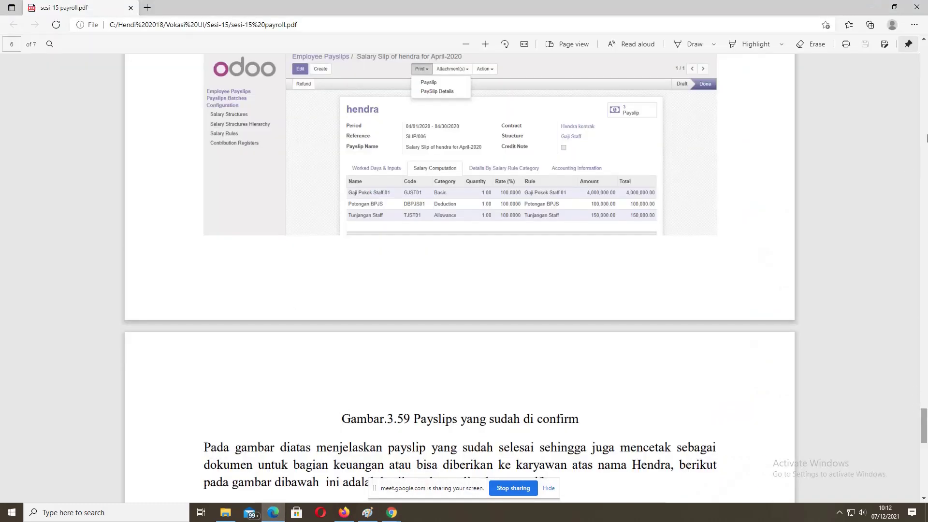
Step: Scroll the PDF back to page 1 and highlight parts of the word Payroll
left_click_drag(924, 425, 926, 37)
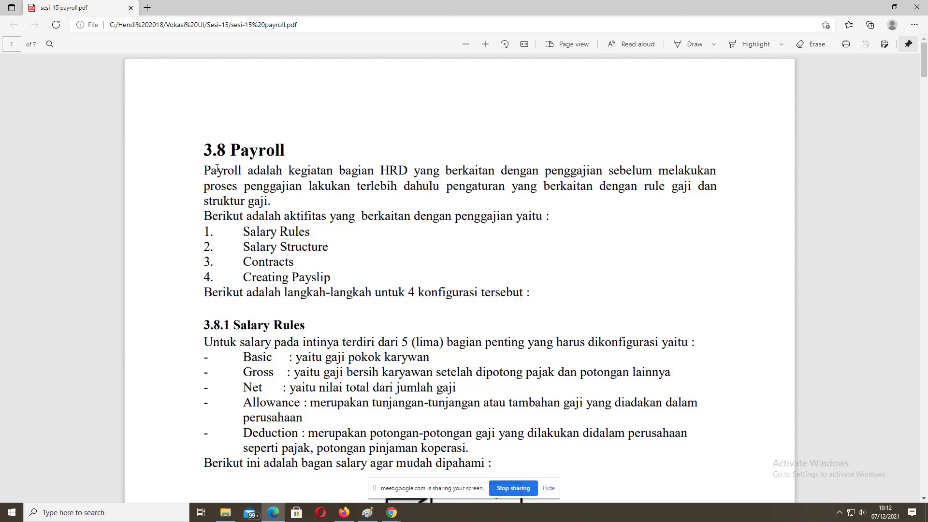
double_click(217, 169)
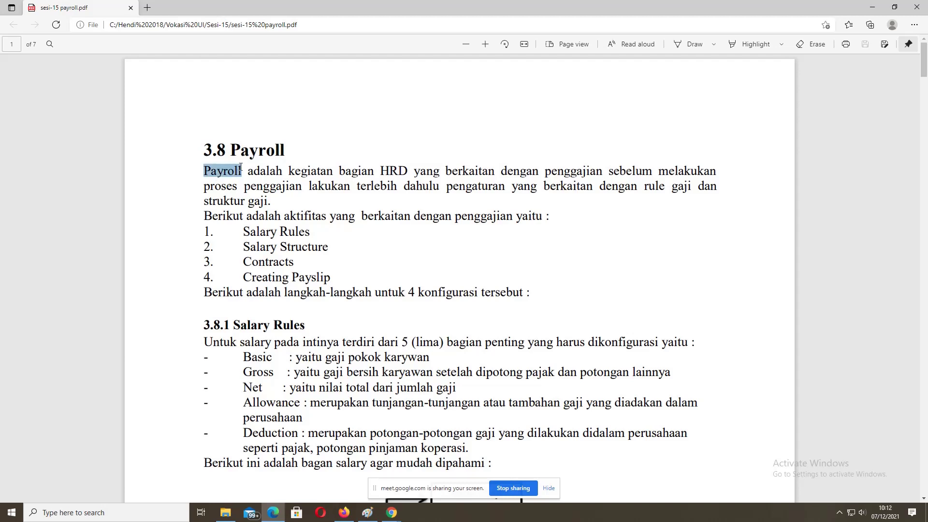
left_click(223, 171)
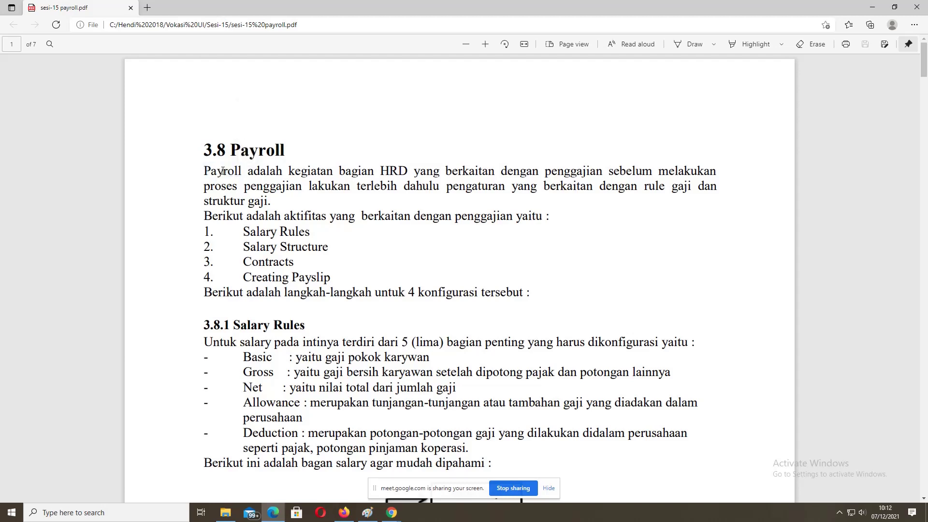
left_click_drag(205, 170, 223, 173)
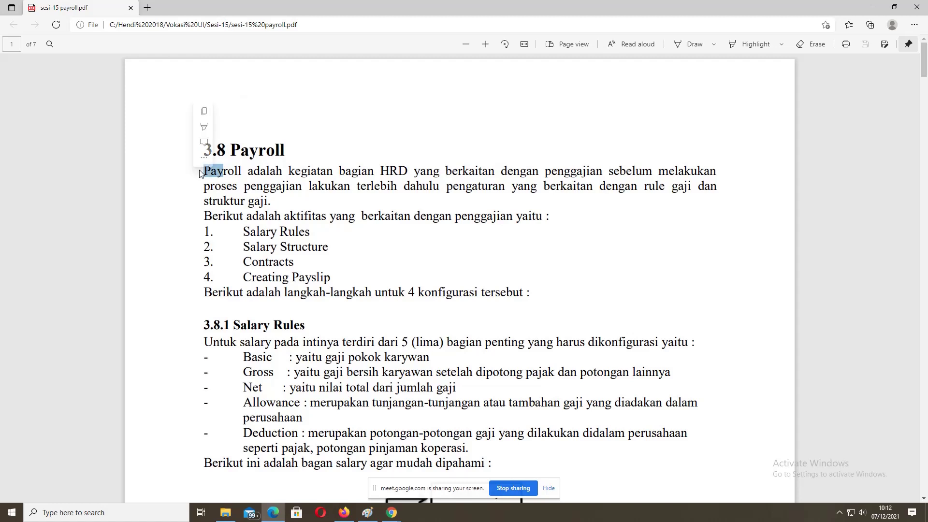
left_click(226, 170)
double_click(225, 171)
left_click(221, 171)
left_click_drag(221, 171, 198, 166)
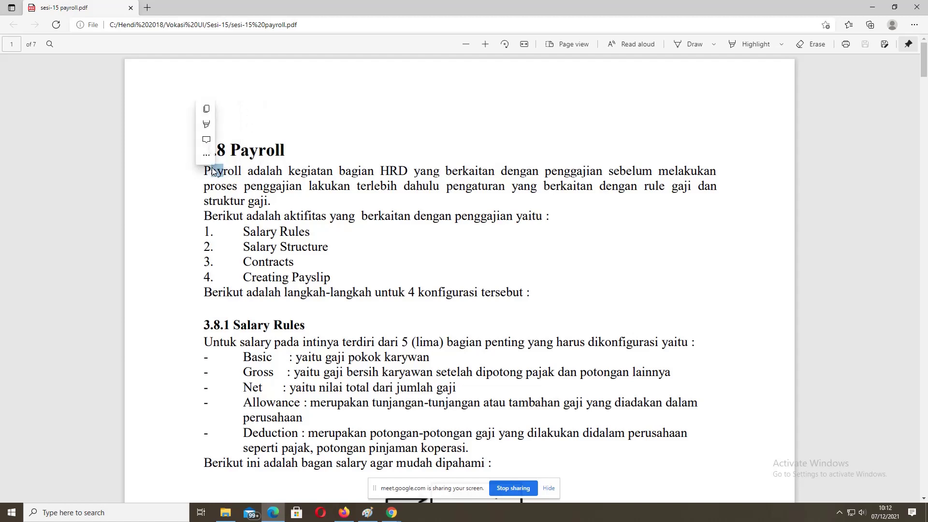
left_click(216, 170)
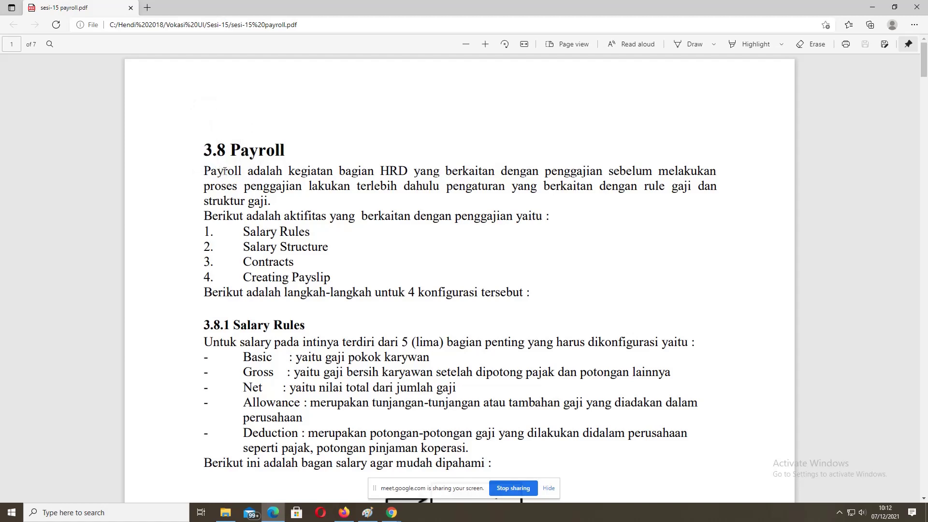
left_click_drag(223, 171, 241, 170)
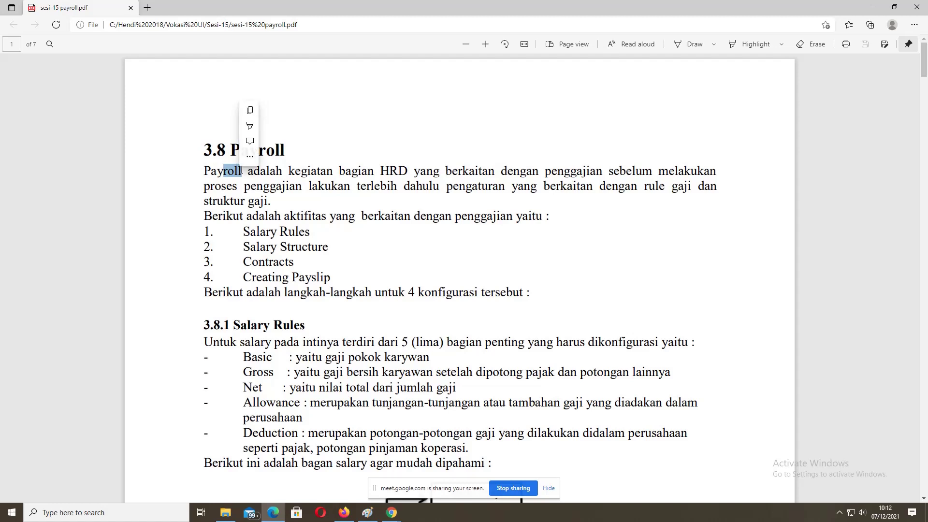
left_click(341, 170)
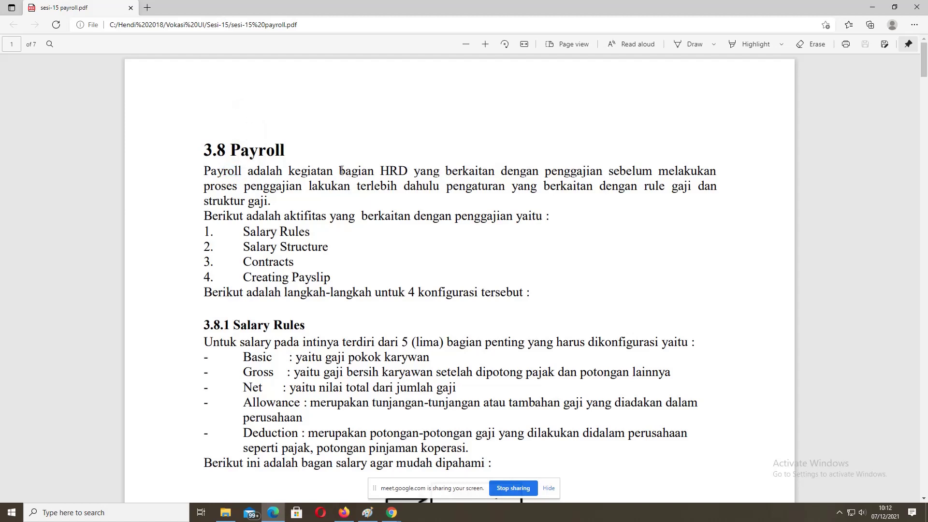
Step: Highlight the phrase 'bagian HRD' and repeatedly the word 'penggajian' in the introduction
left_click_drag(341, 171, 405, 165)
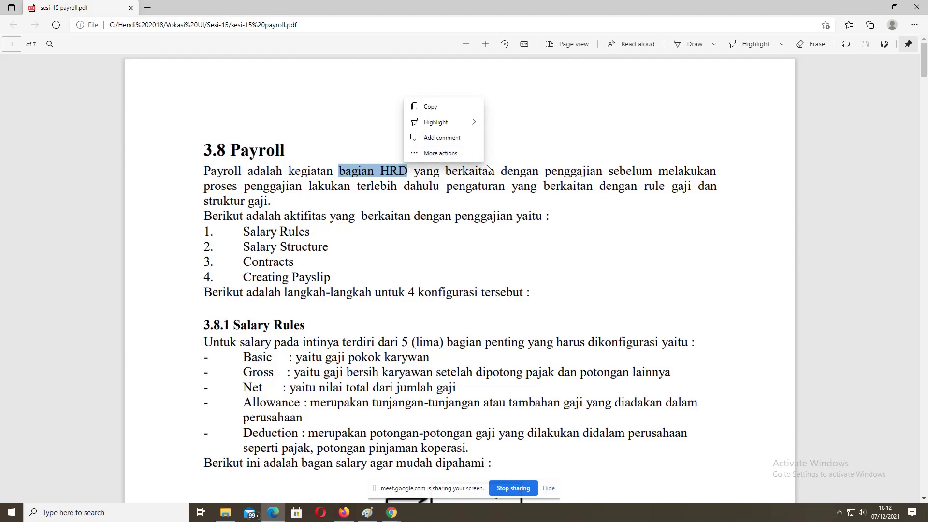
left_click(545, 172)
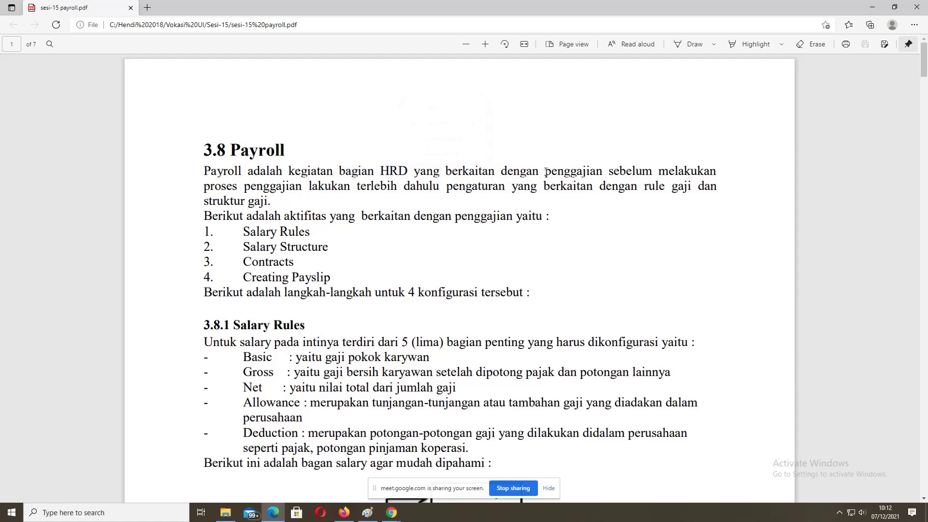
left_click_drag(546, 172, 601, 171)
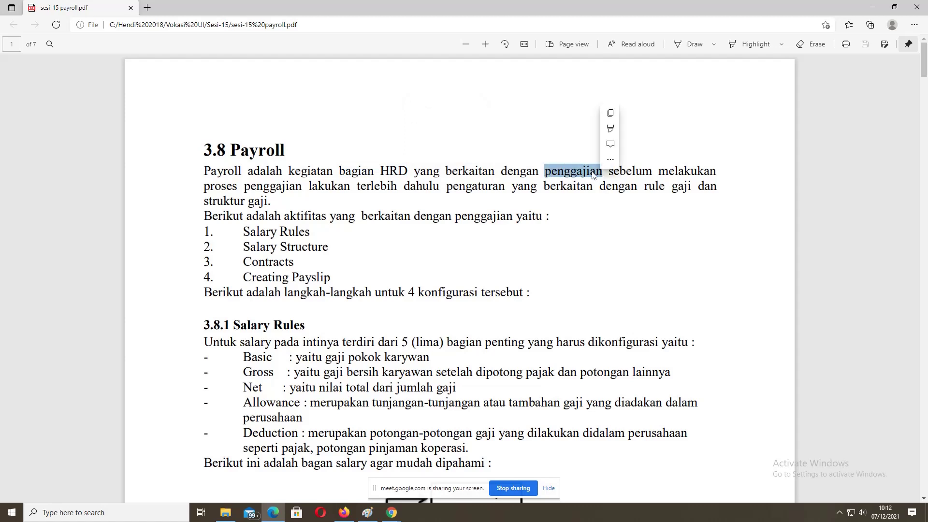
left_click(549, 173)
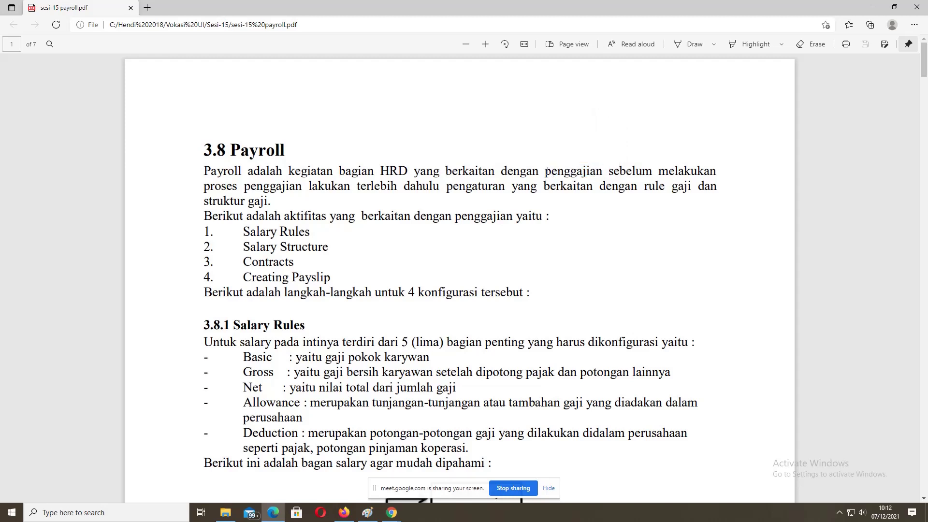
left_click_drag(547, 171, 602, 170)
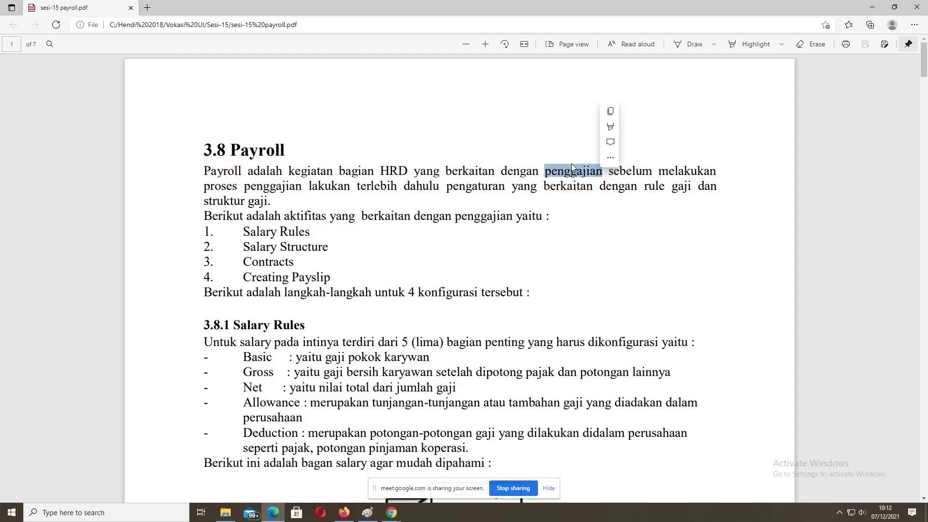
left_click(545, 173)
left_click_drag(544, 173, 605, 174)
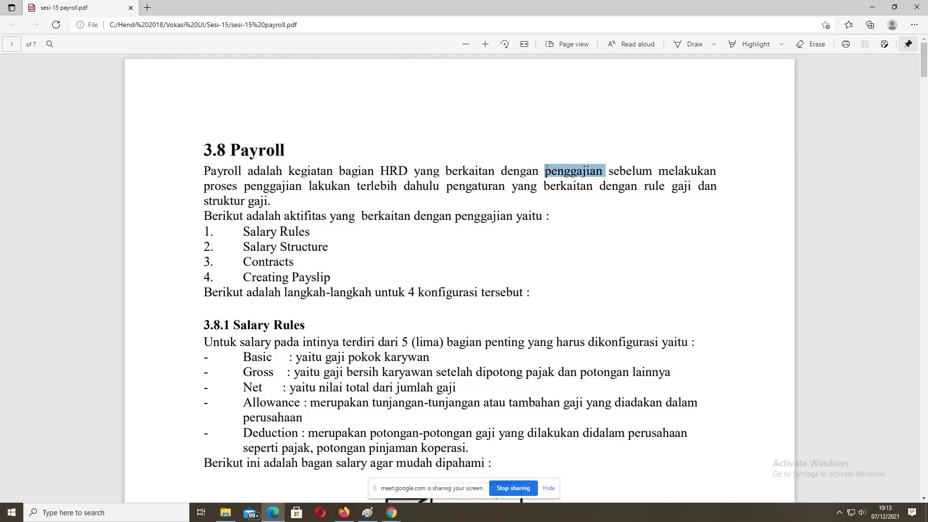
left_click(546, 170)
left_click_drag(546, 170, 604, 173)
left_click(545, 172)
left_click_drag(545, 171, 603, 173)
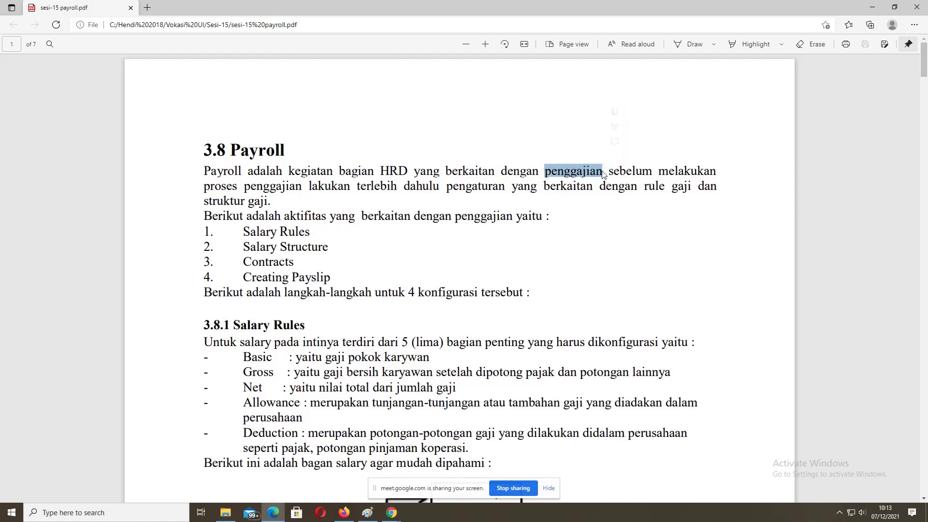
left_click(546, 185)
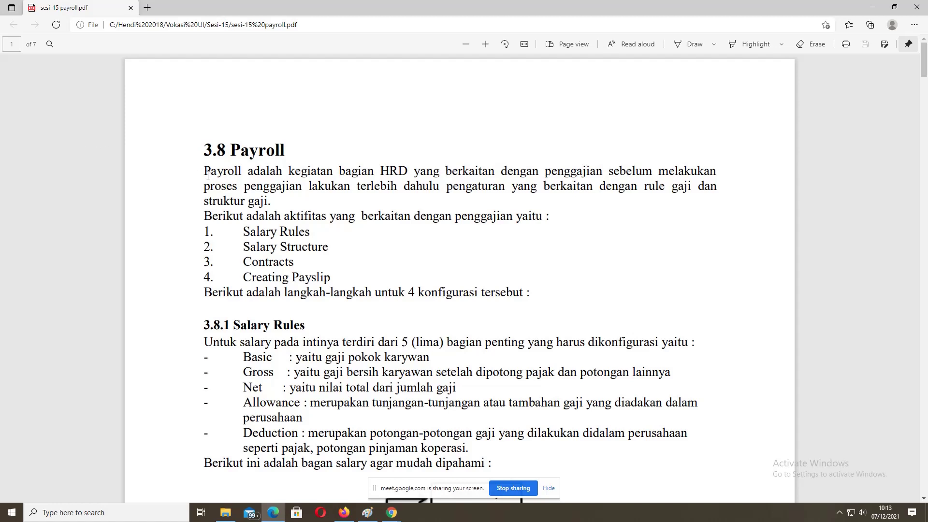
Step: Highlight Payroll briefly, then select 'Salary Rules' as list item 1
left_click_drag(204, 172, 242, 175)
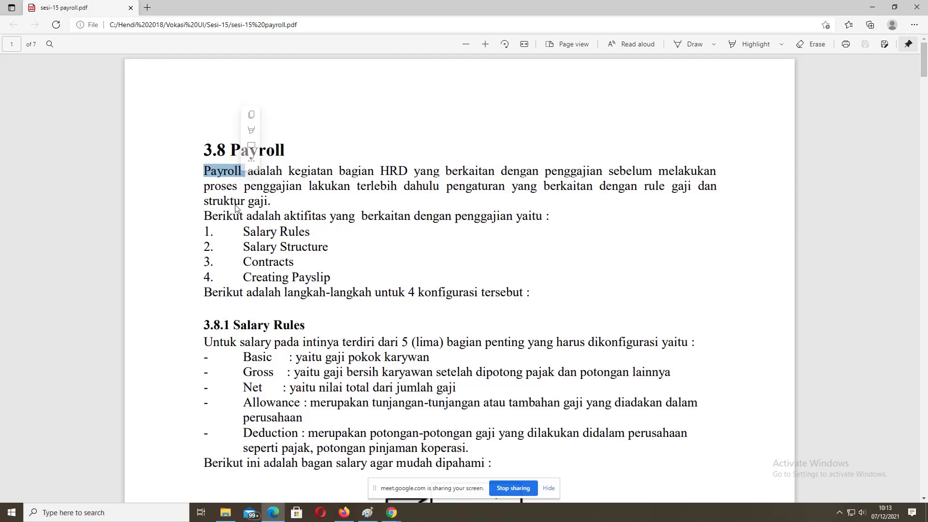
left_click(204, 172)
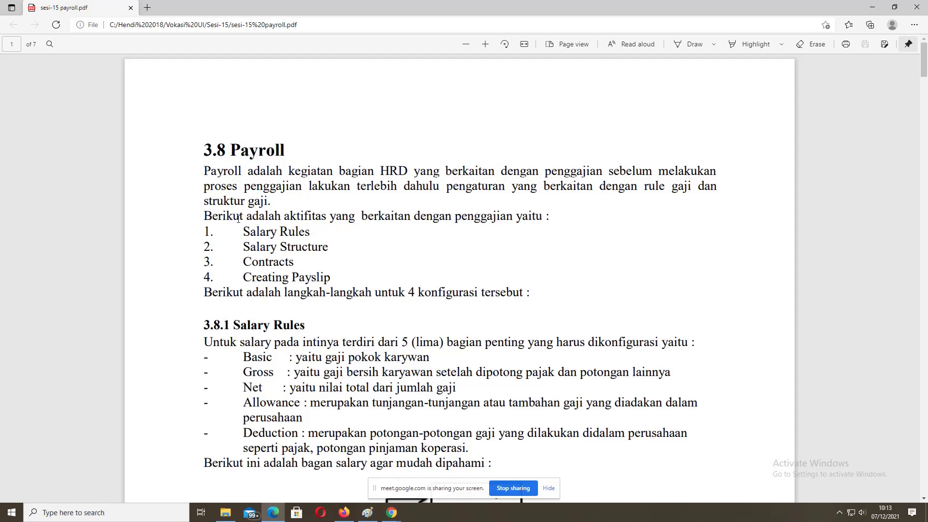
left_click_drag(244, 231, 313, 232)
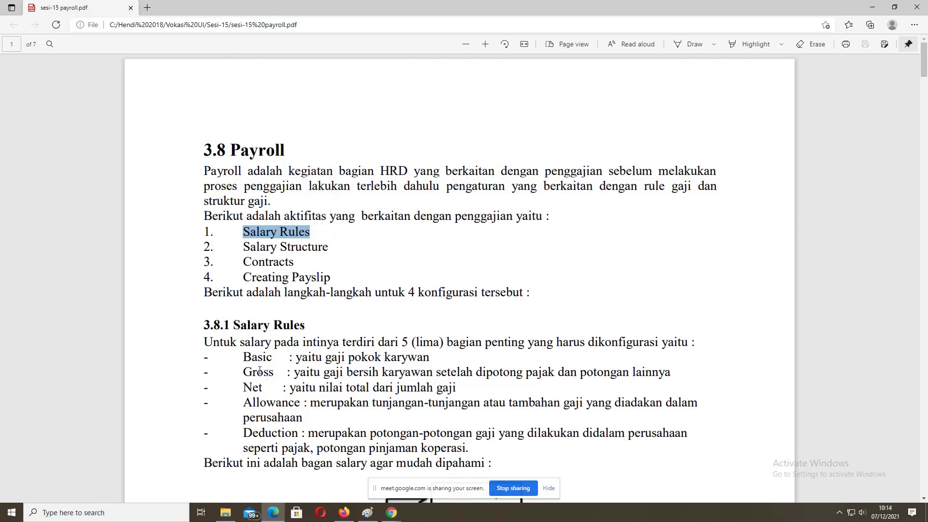
left_click(223, 339)
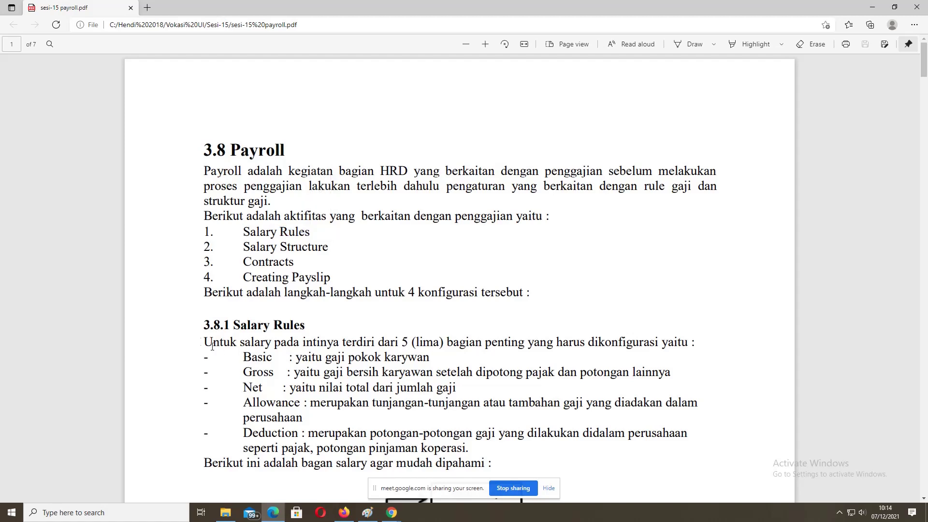
left_click_drag(212, 344, 690, 340)
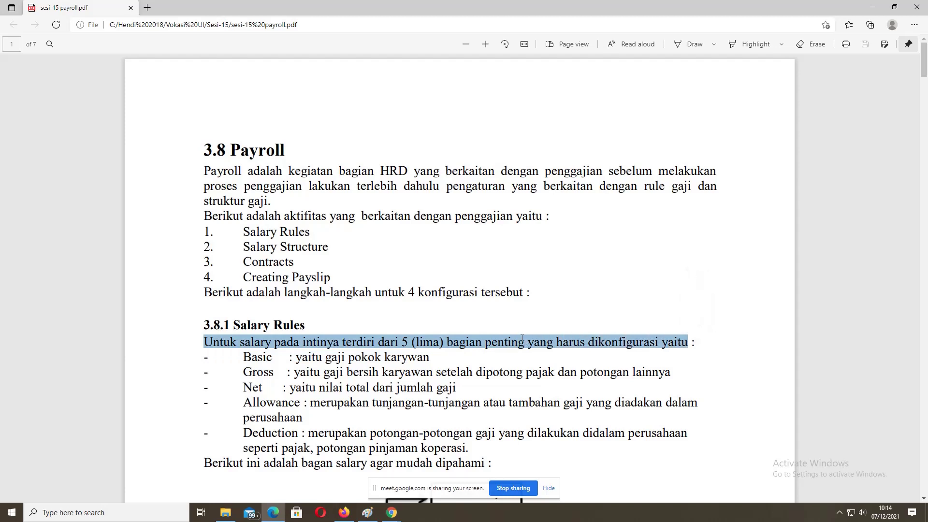
left_click_drag(588, 343, 668, 342)
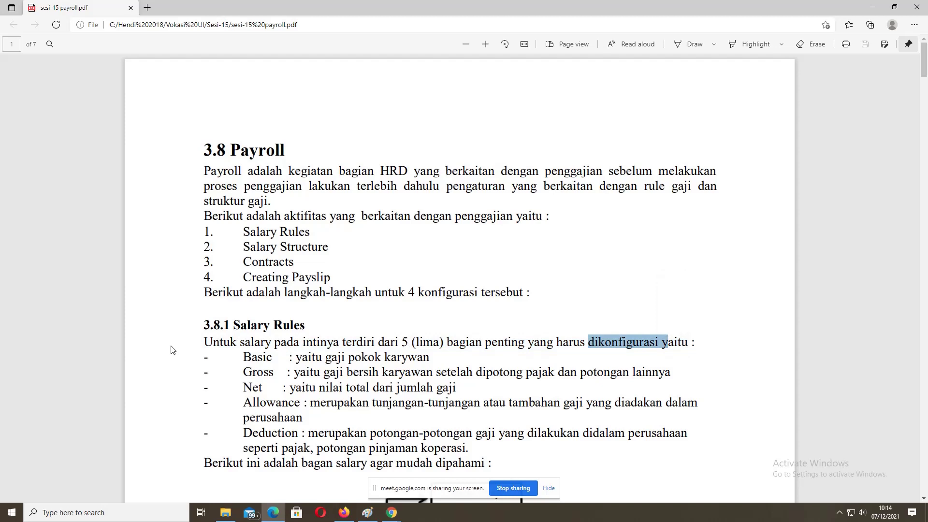
left_click_drag(244, 356, 429, 358)
left_click(298, 358)
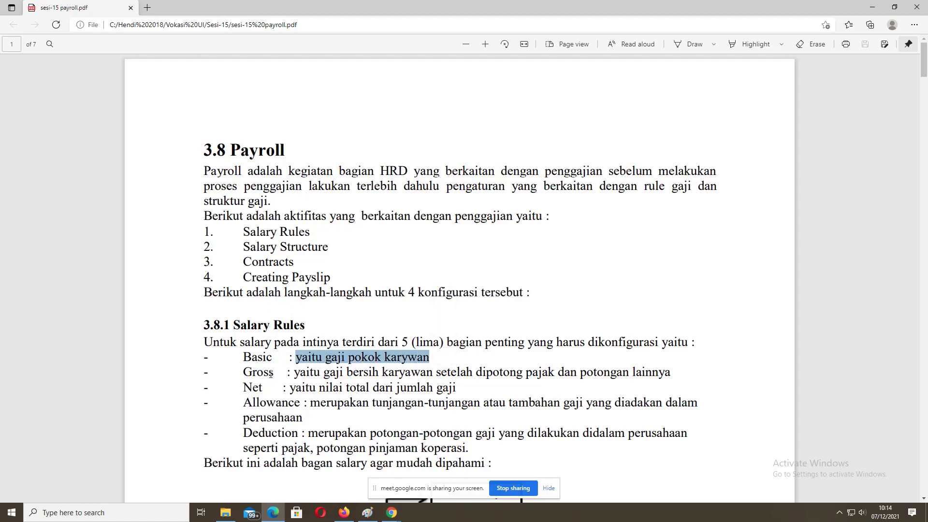
left_click(246, 371)
left_click_drag(246, 372, 560, 384)
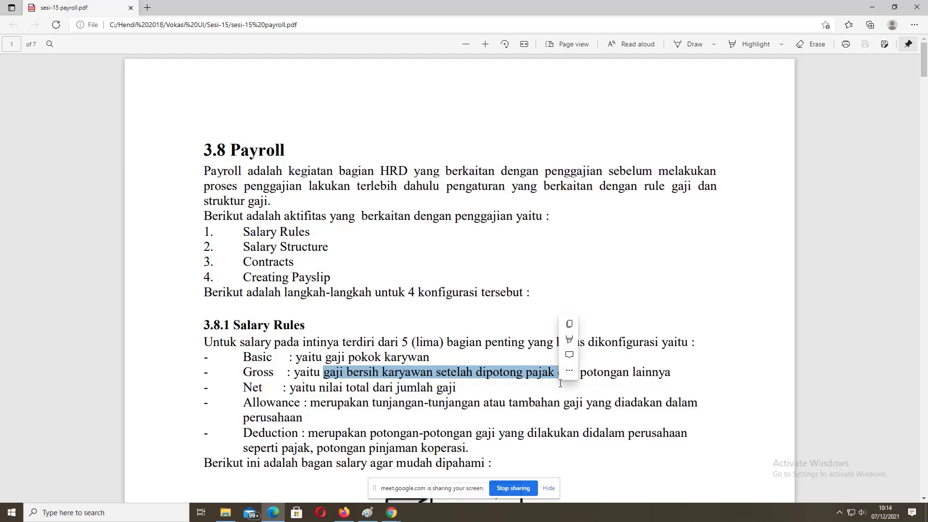
left_click(477, 375)
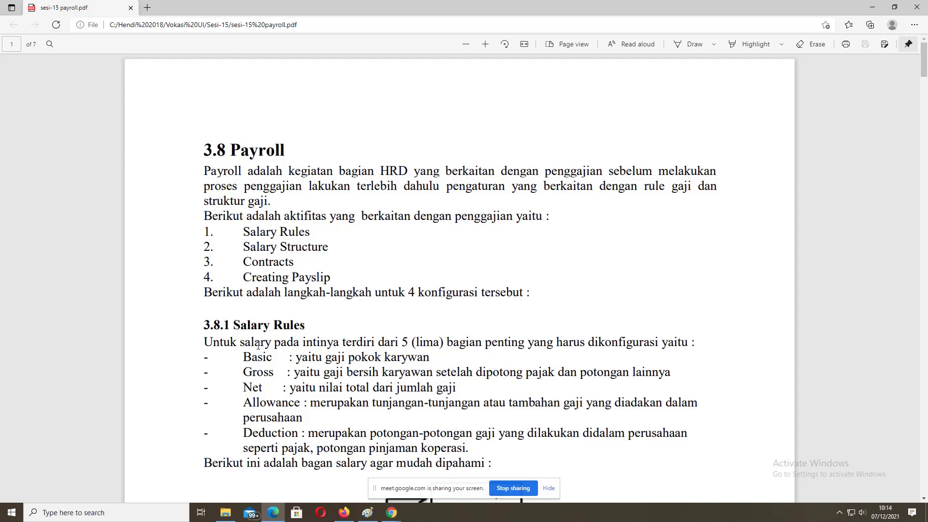
left_click_drag(242, 377, 274, 378)
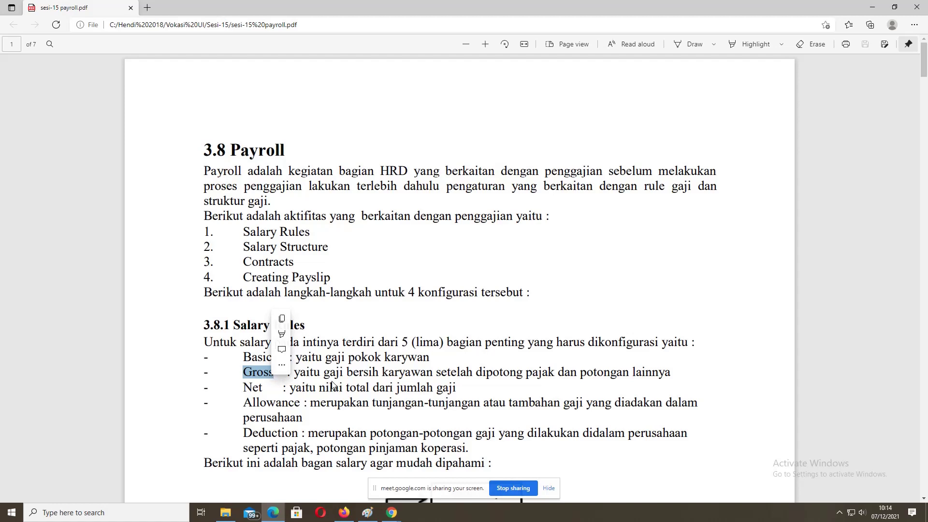
left_click(246, 391)
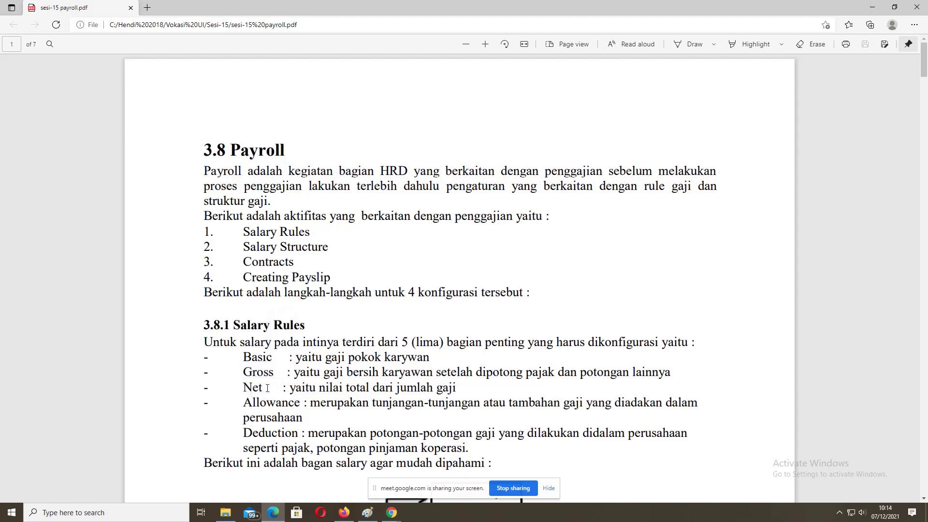
left_click_drag(289, 388, 458, 388)
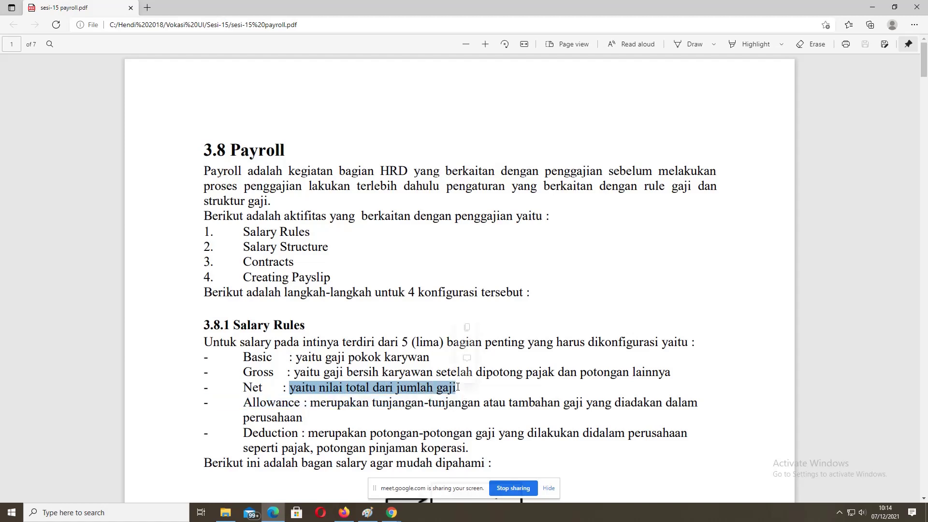
left_click(290, 387)
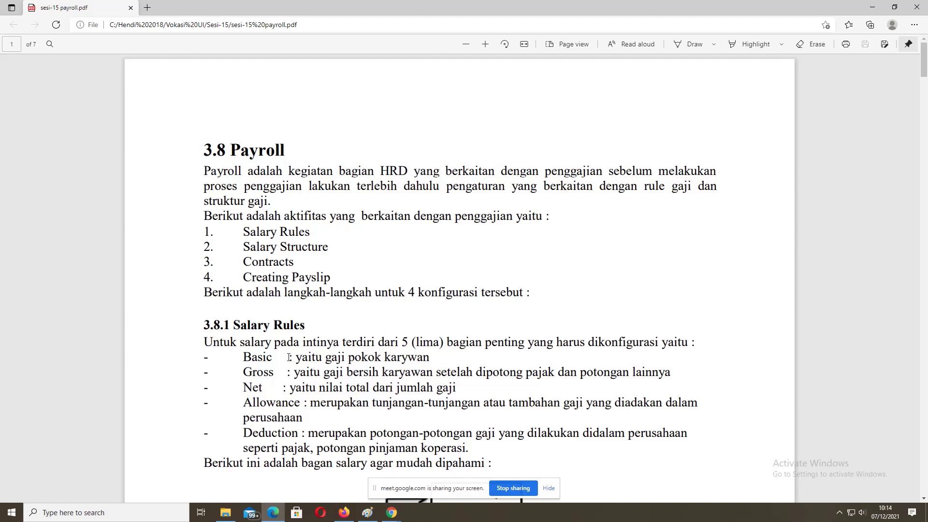
scroll(285, 387, "down", 3)
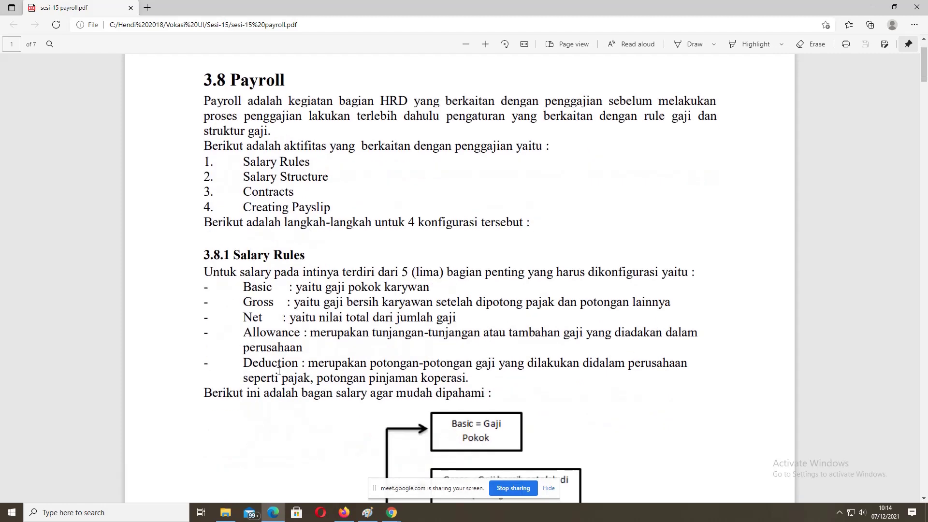
left_click_drag(243, 332, 301, 331)
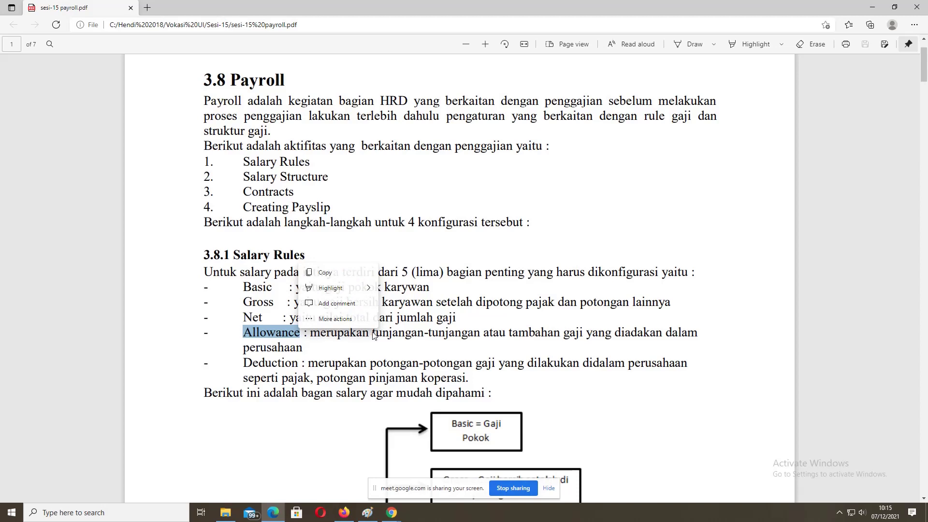
left_click_drag(372, 332, 470, 332)
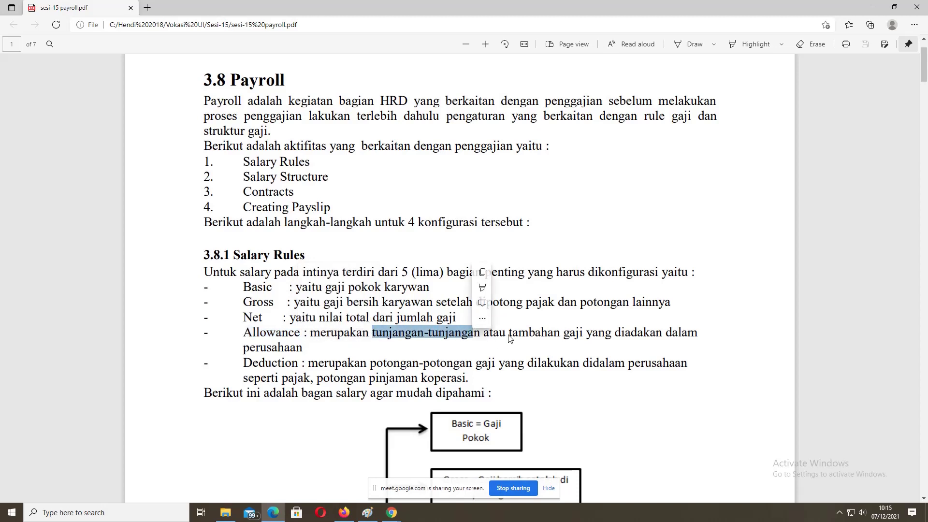
left_click_drag(508, 333, 591, 333)
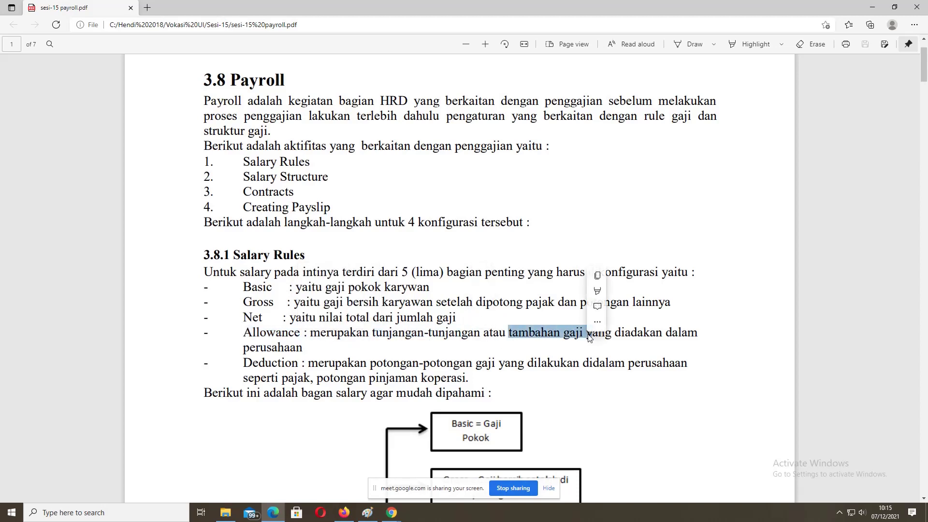
left_click(592, 336)
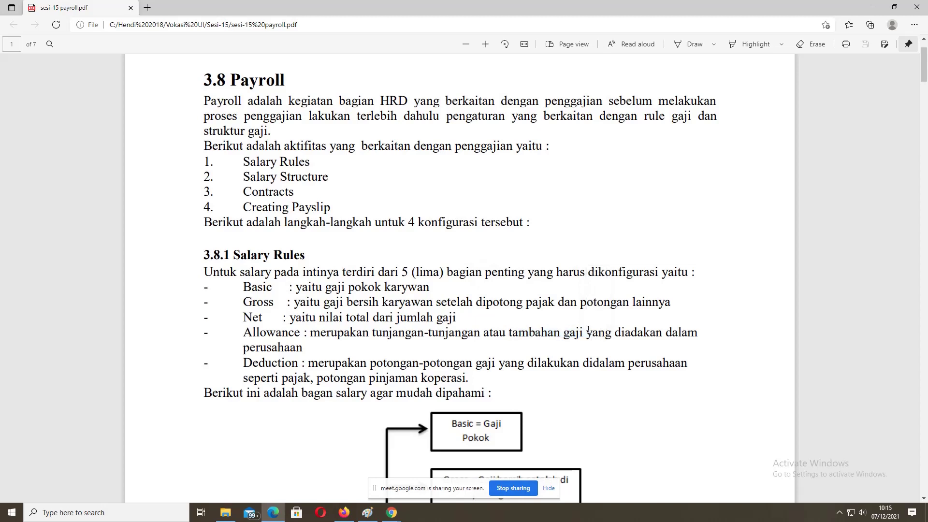
left_click_drag(586, 332, 661, 332)
left_click(617, 331)
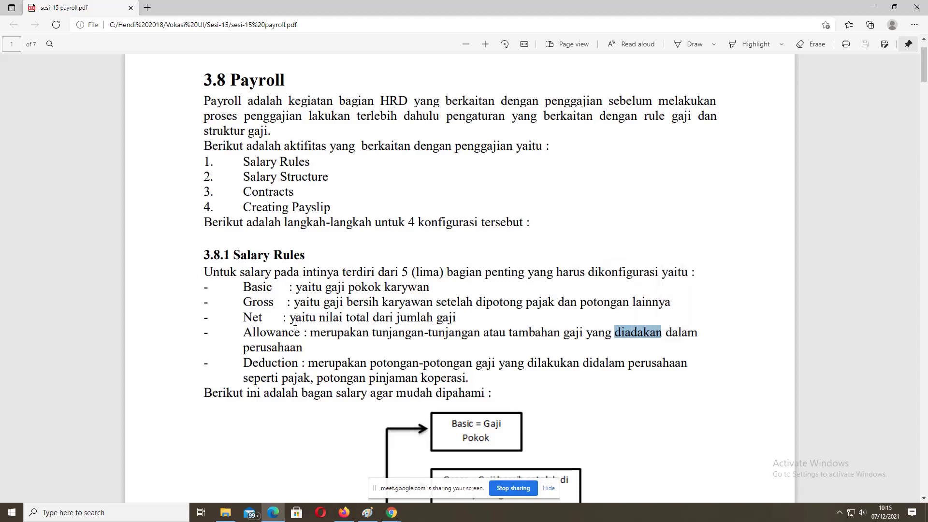
left_click_drag(244, 333, 299, 333)
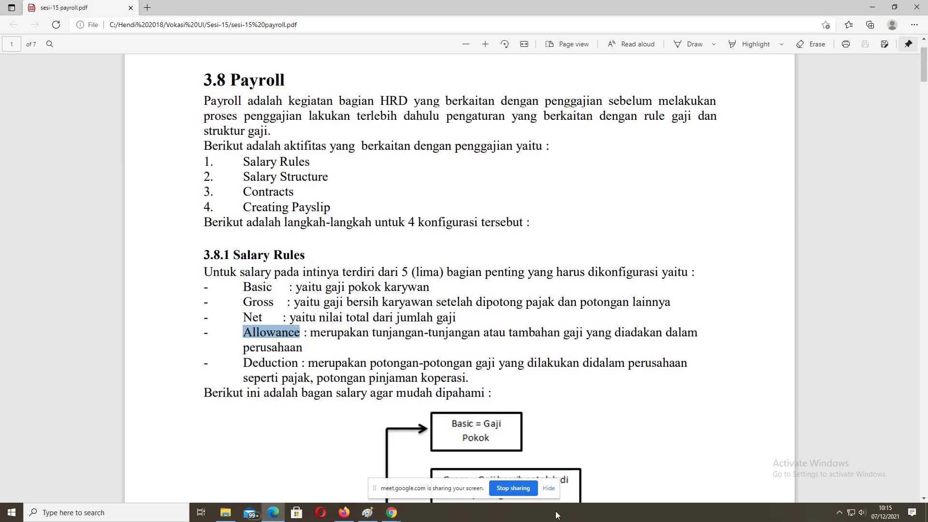
left_click(839, 513)
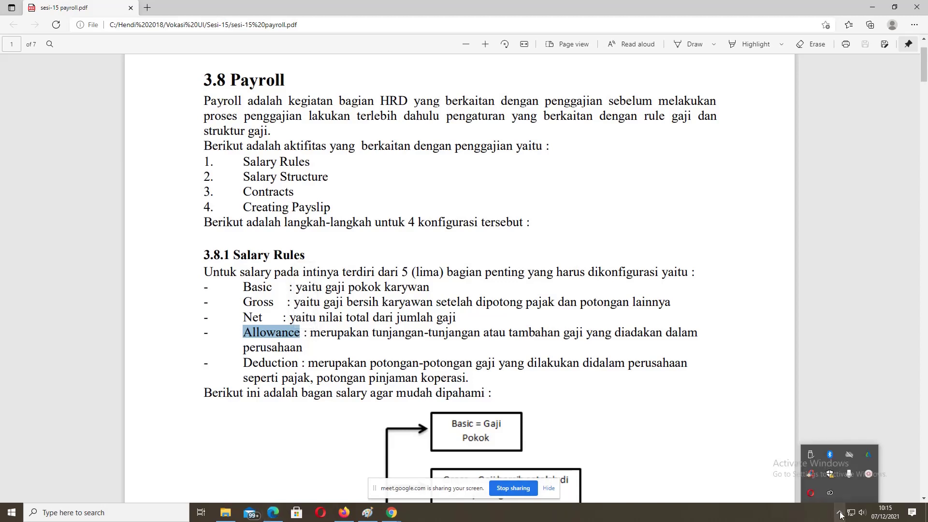
left_click(792, 515)
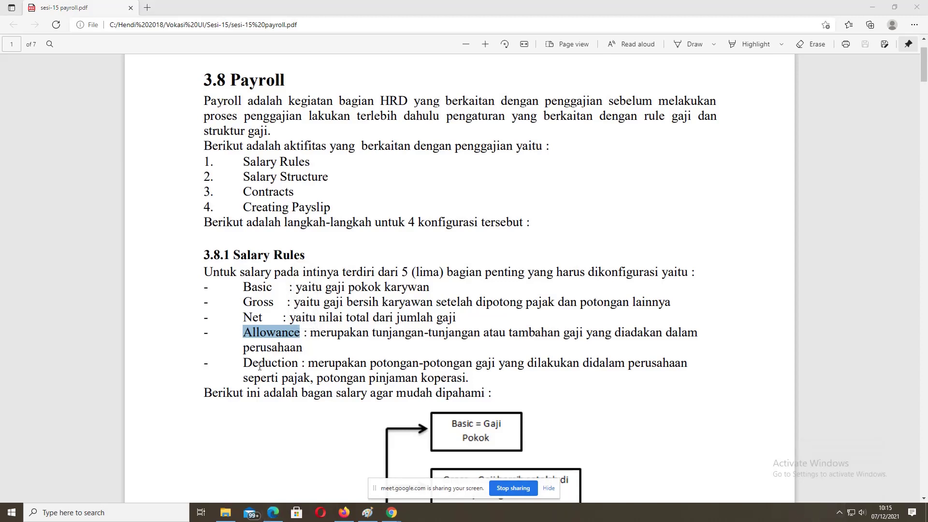
left_click_drag(248, 362, 292, 363)
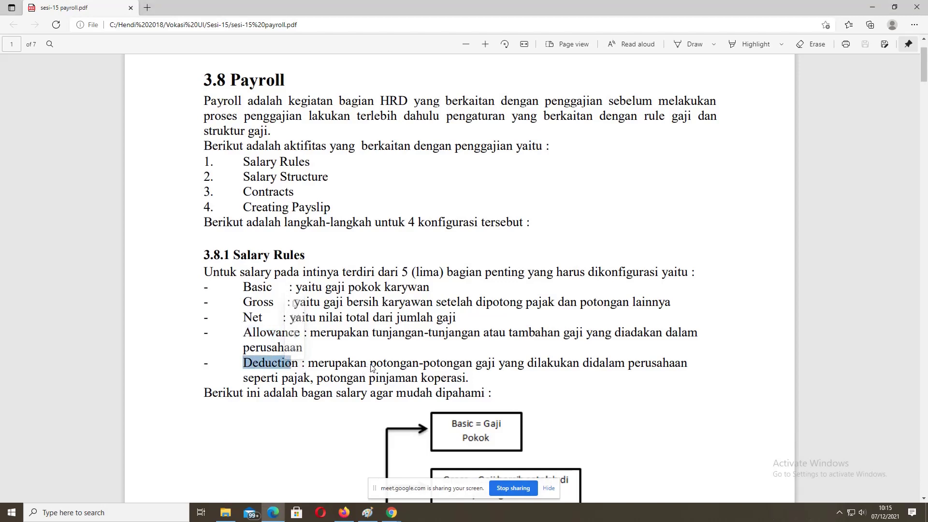
left_click_drag(371, 363, 473, 364)
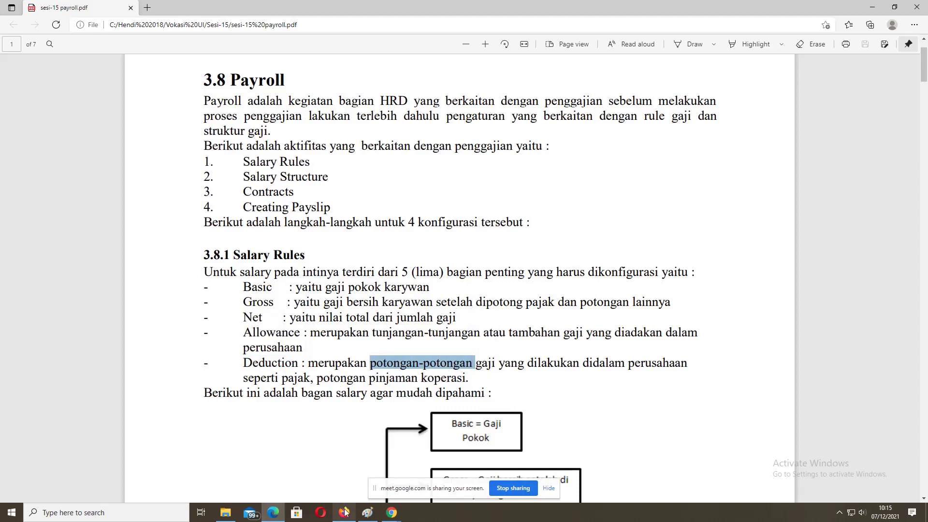
mouse_move(345, 511)
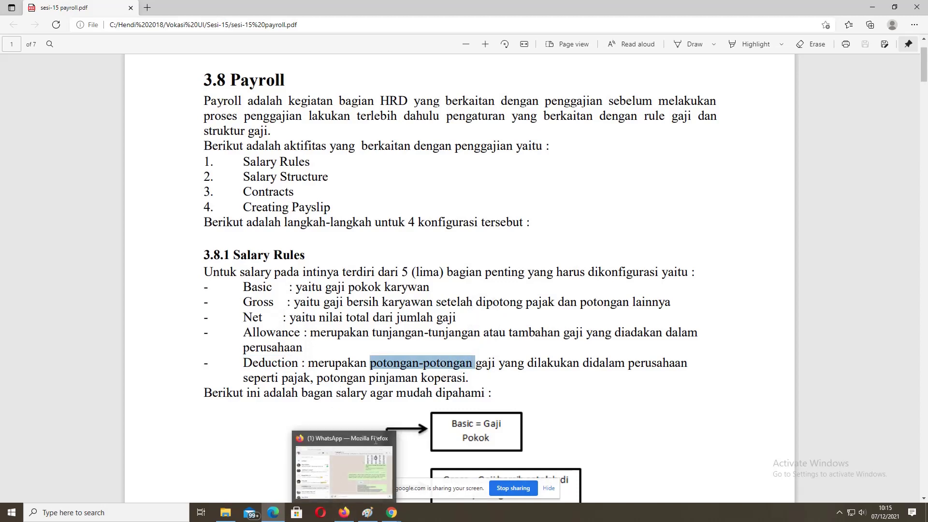
left_click(392, 512)
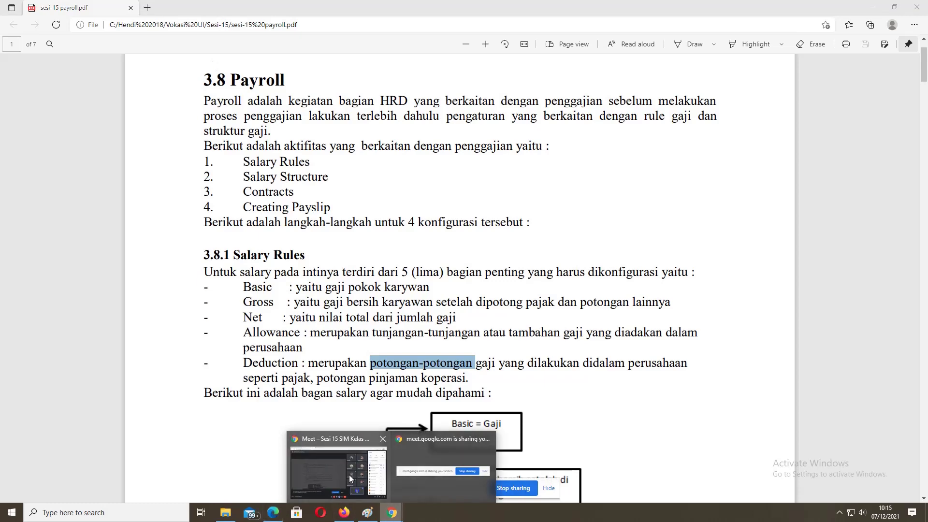
left_click(323, 465)
mouse_move(298, 275)
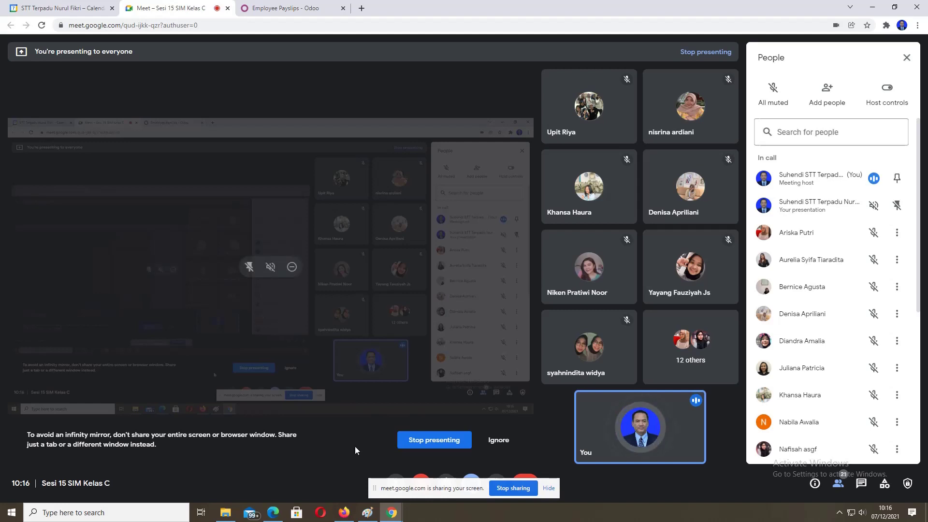
left_click(274, 513)
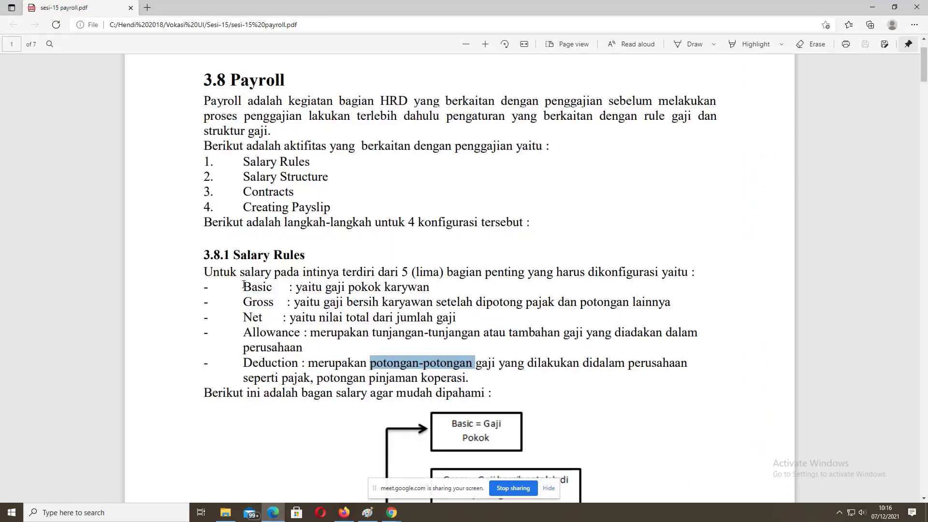
left_click_drag(243, 285, 690, 376)
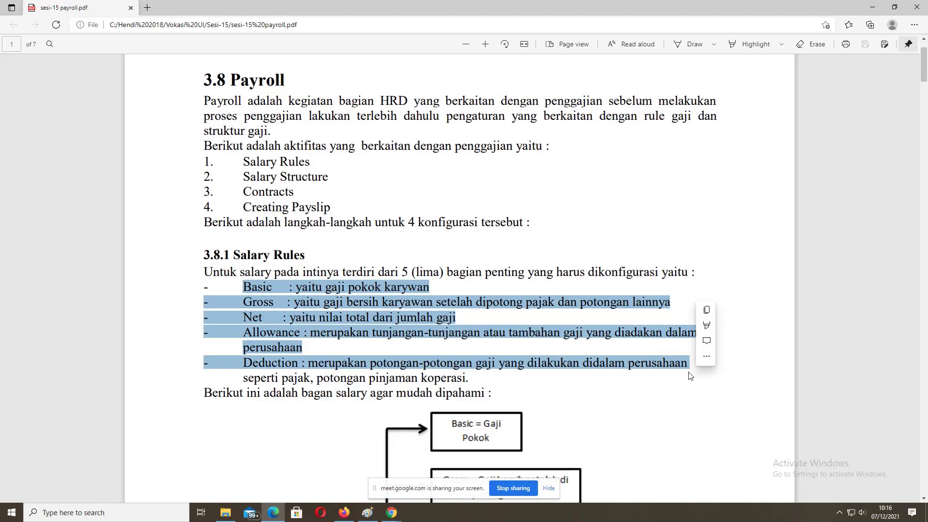
left_click(240, 283)
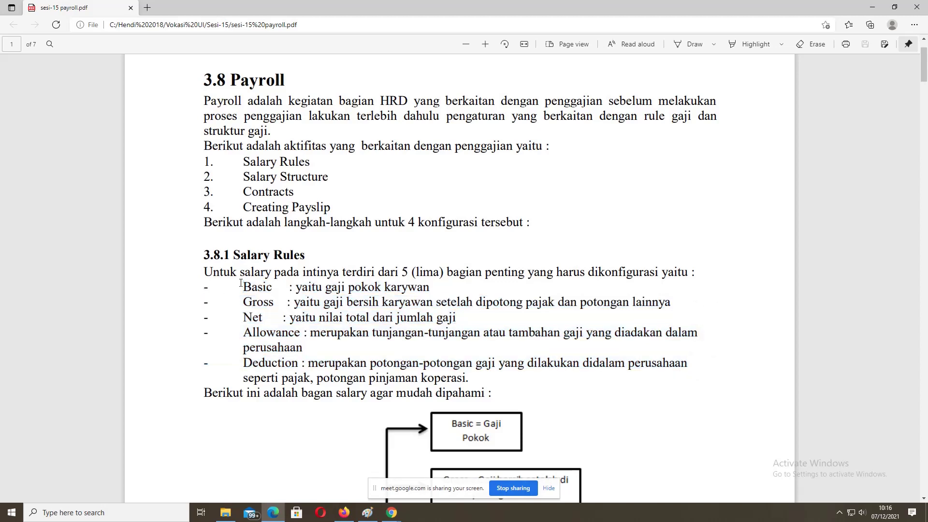
left_click_drag(241, 283, 688, 365)
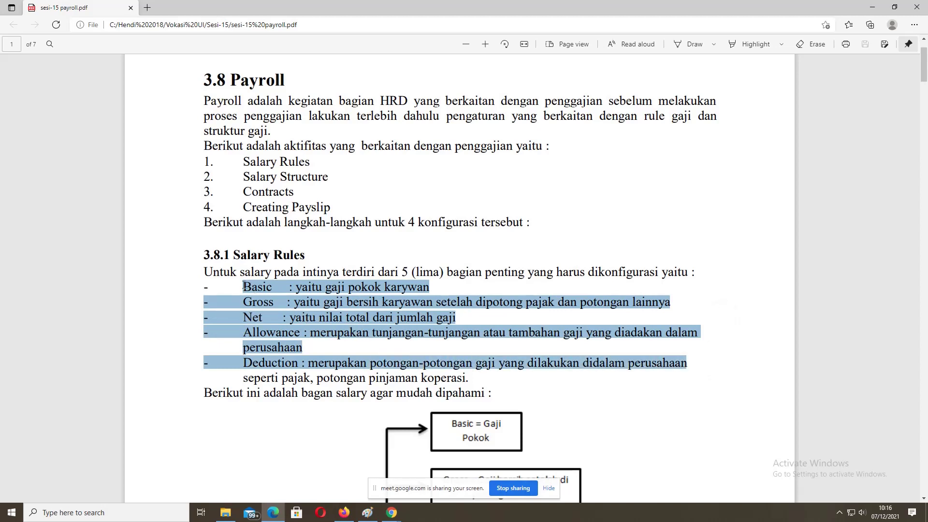
left_click_drag(243, 286, 272, 286)
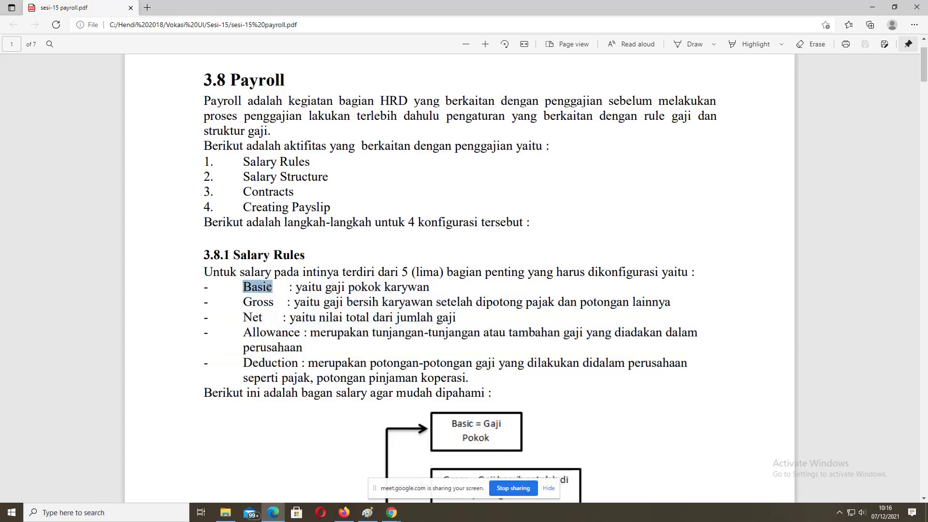
double_click(247, 304)
double_click(247, 317)
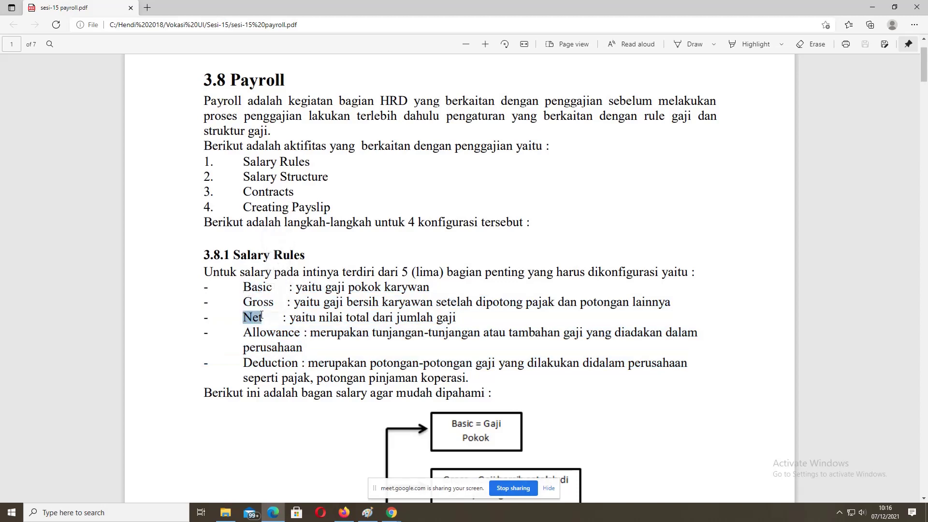
double_click(256, 332)
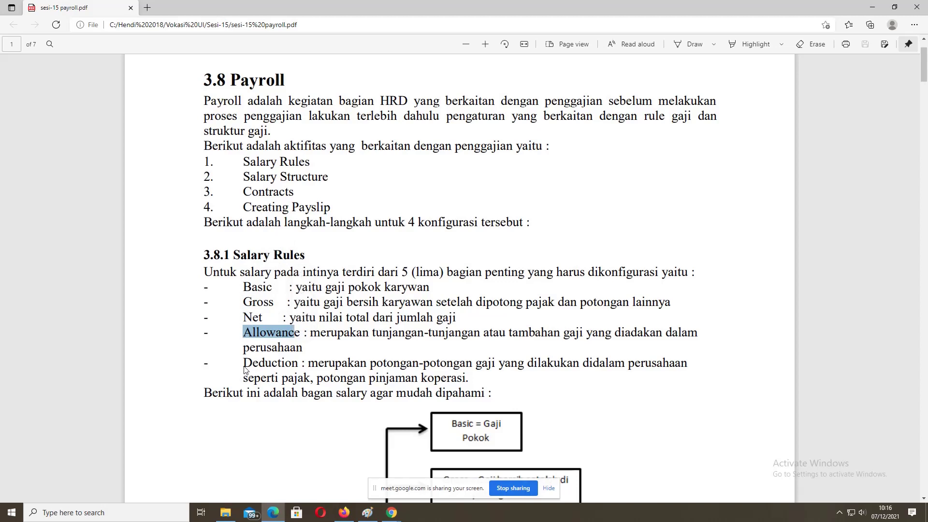
left_click_drag(243, 363, 298, 363)
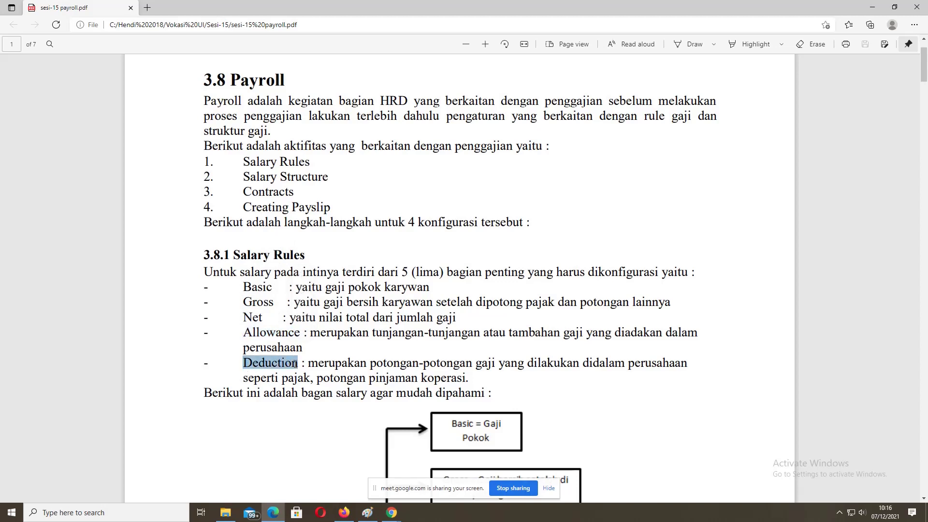
left_click(247, 356)
left_click_drag(242, 336, 299, 333)
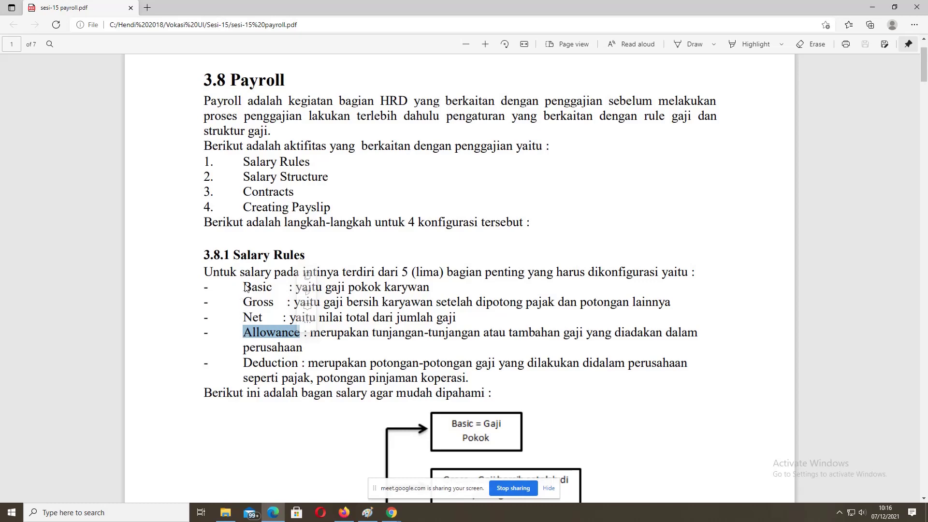
left_click_drag(242, 287, 280, 288)
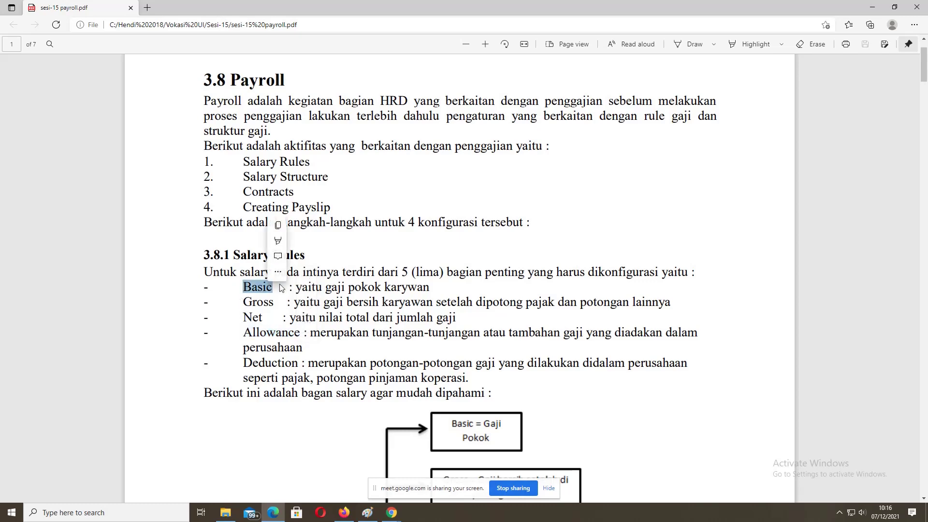
scroll(271, 354, "down", 3)
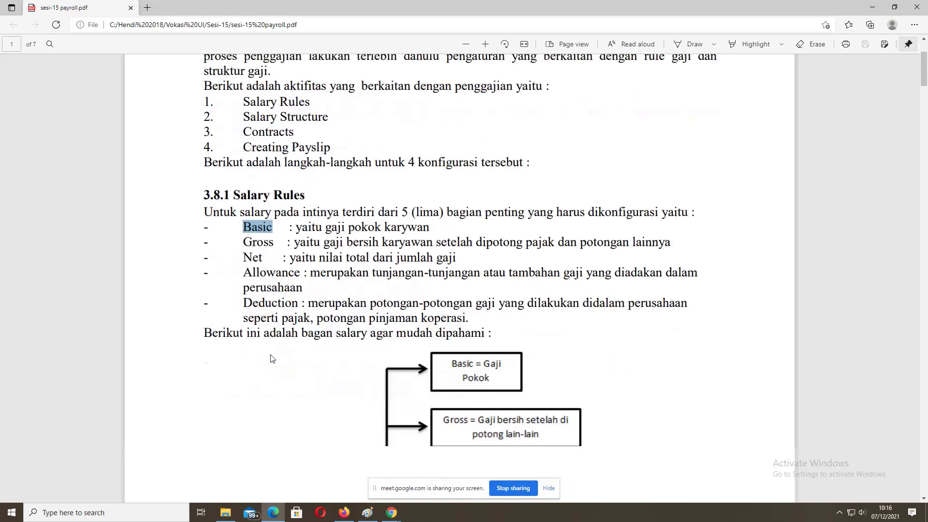
Step: Scroll the payroll PDF past the salary rules diagram to page 2, then bring Google Meet forward
scroll(271, 354, "down", 5)
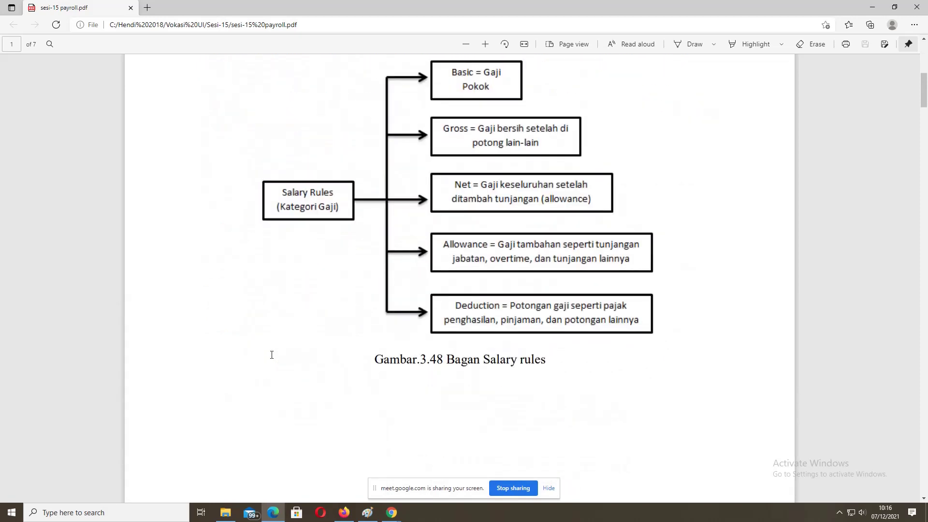
scroll(271, 358, "up", 2)
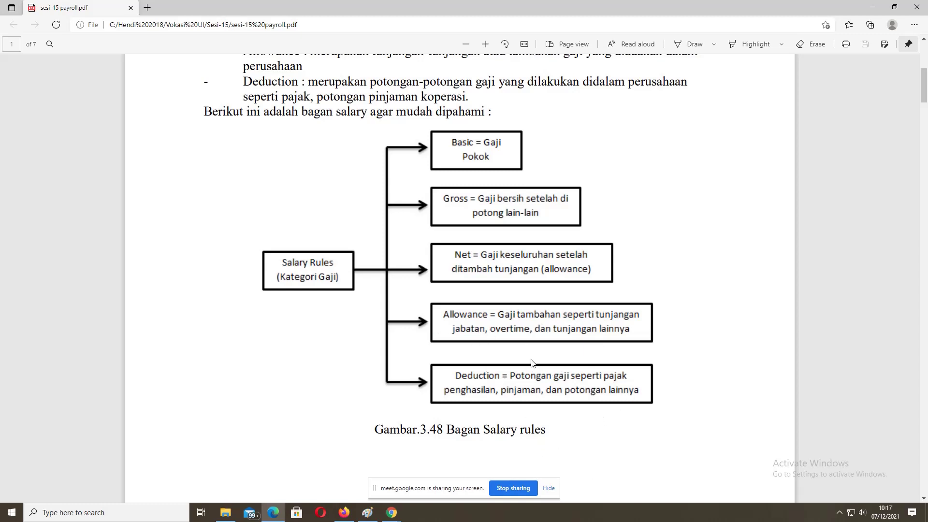
scroll(530, 363, "down", 10)
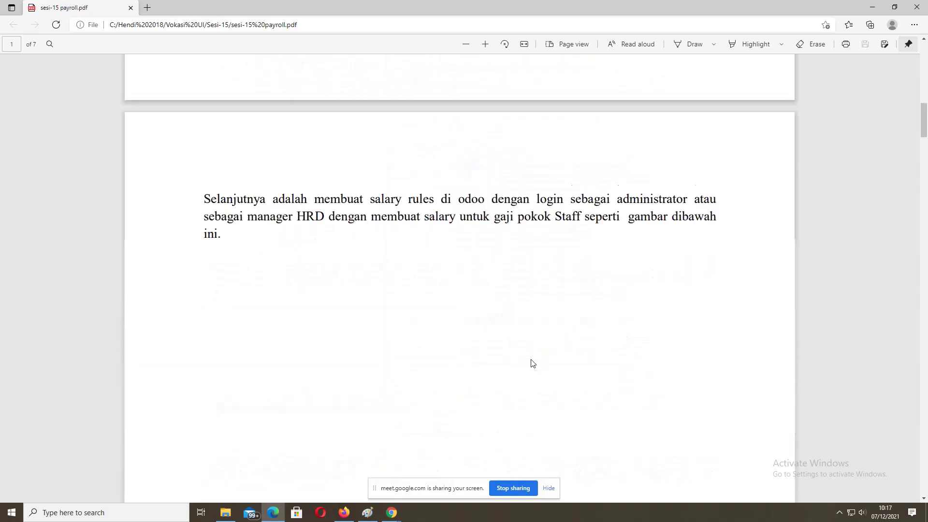
scroll(531, 362, "down", 4)
scroll(531, 361, "up", 3)
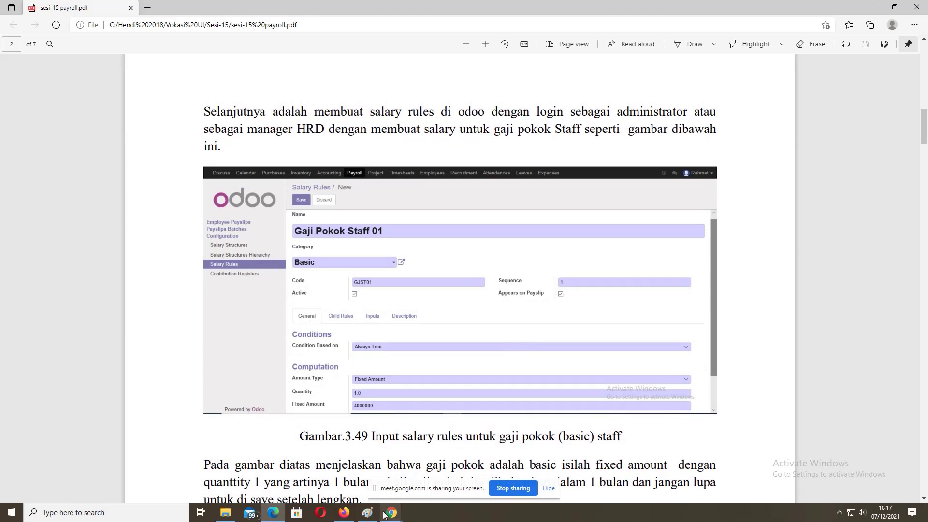
mouse_move(392, 512)
left_click(342, 467)
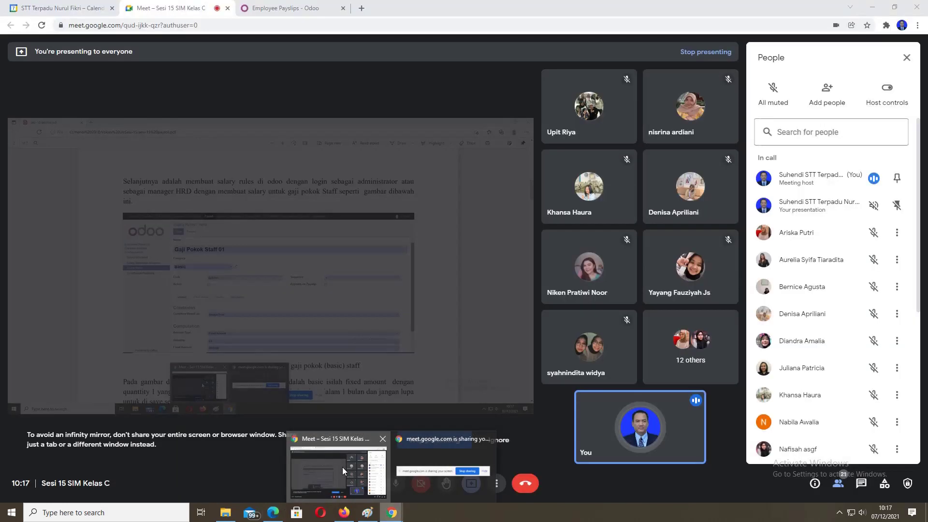
Step: Search the Odoo Apps catalogue for 'pay' to check Payroll, then return to Employee Payslips
left_click(275, 9)
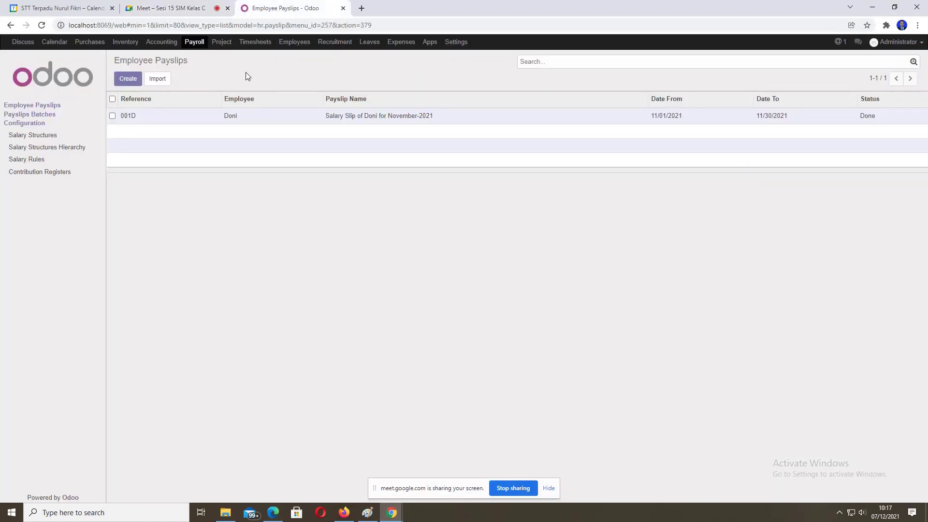
left_click(193, 43)
left_click(431, 44)
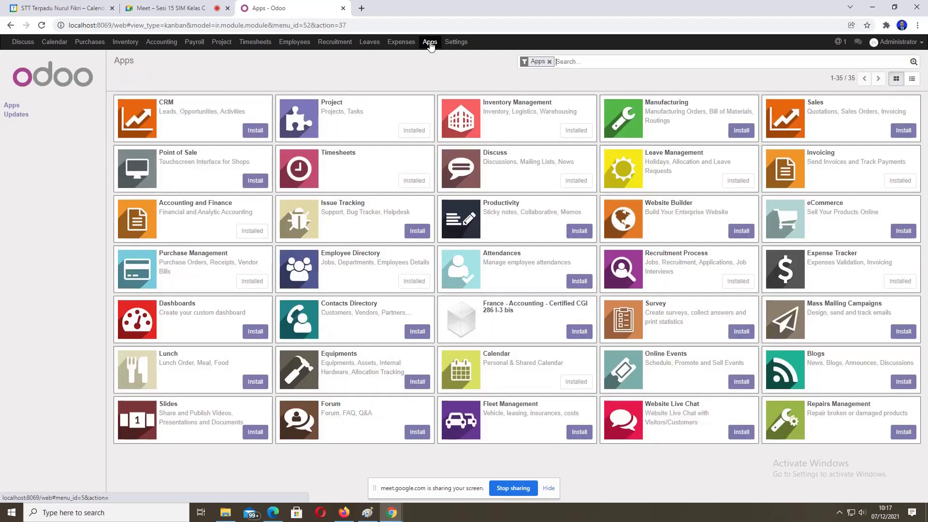
left_click(550, 62)
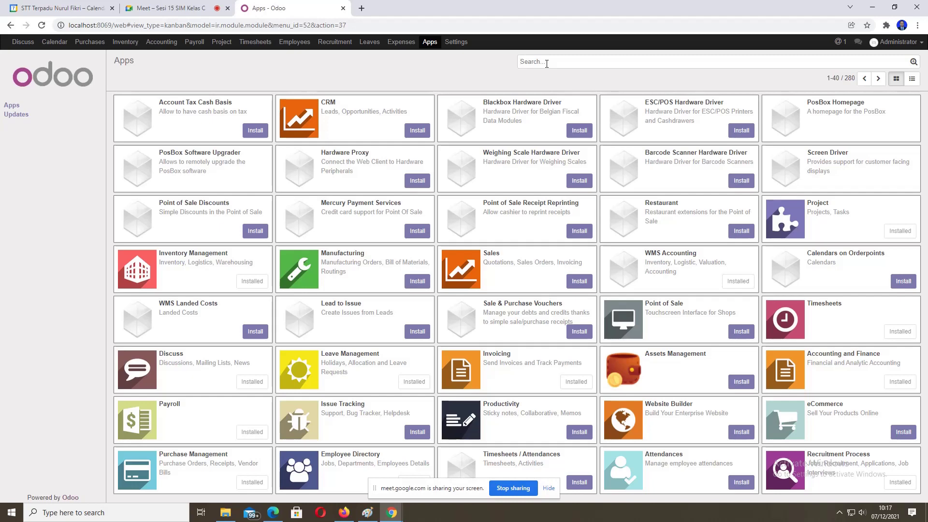
type("pay")
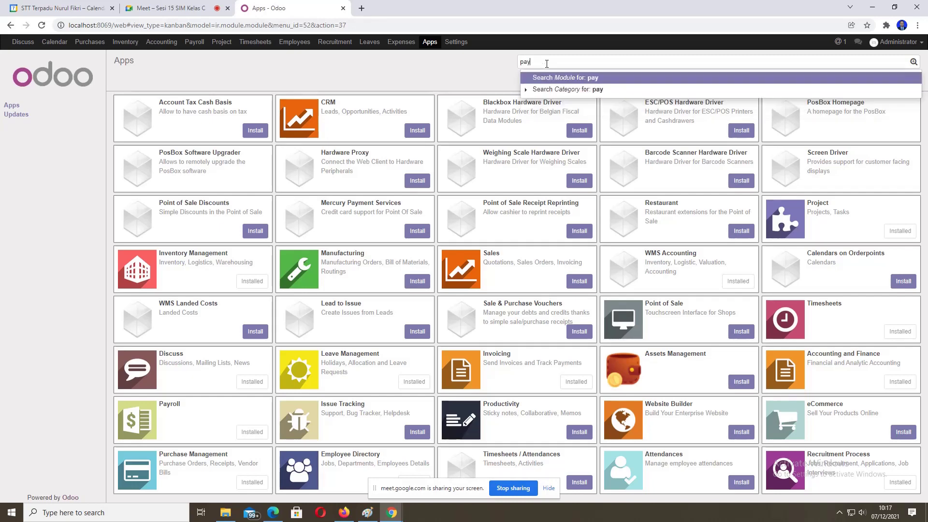
left_click(555, 83)
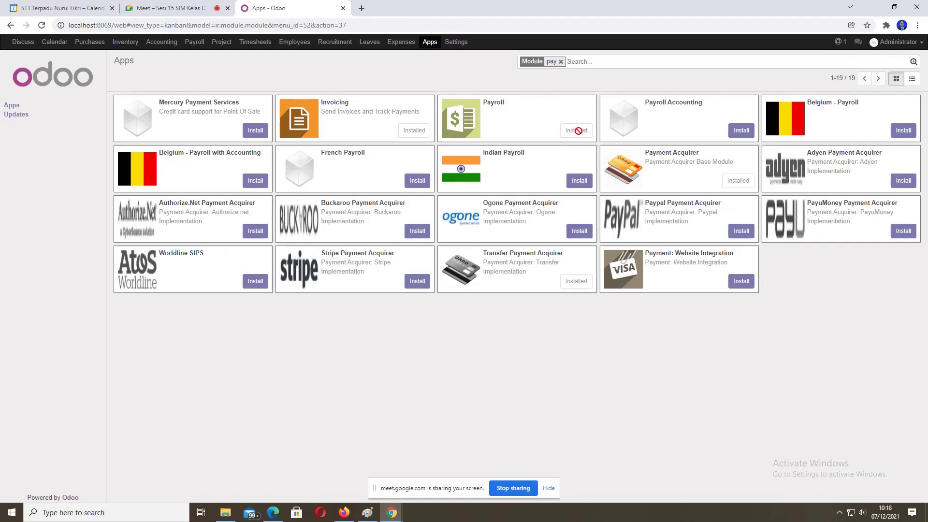
left_click(561, 62)
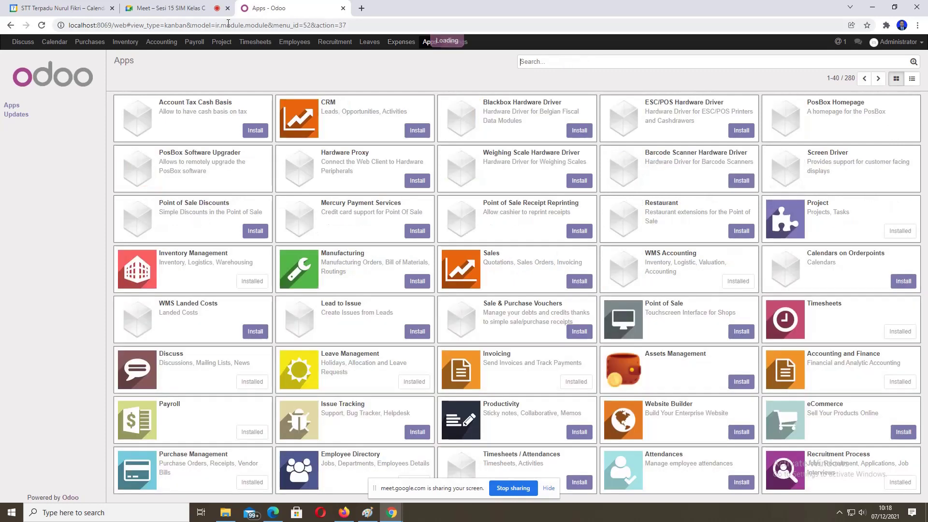
left_click(195, 42)
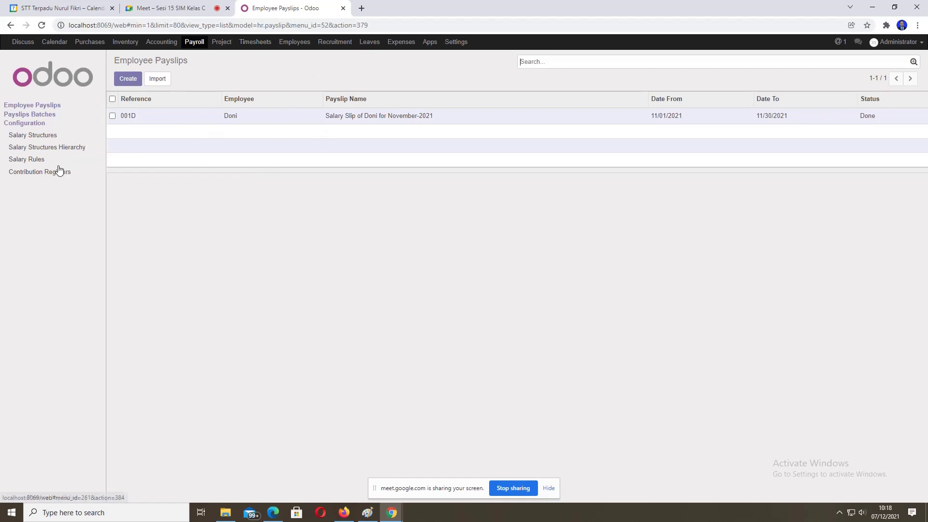
Step: Open the Salary Rules list under Payroll Configuration
left_click(26, 164)
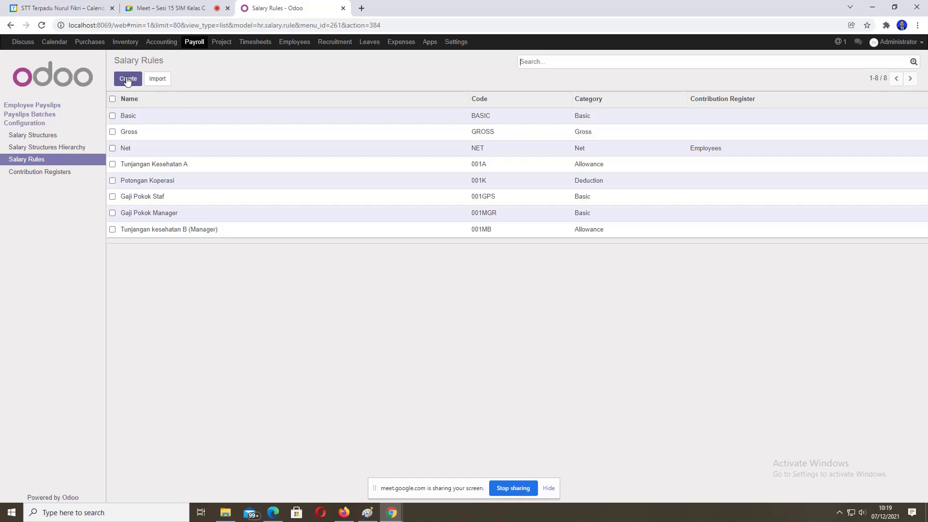
Step: Create a salary rule 'Gaji Pokok Supervisor' in the Basic category with code 001SV
left_click(127, 80)
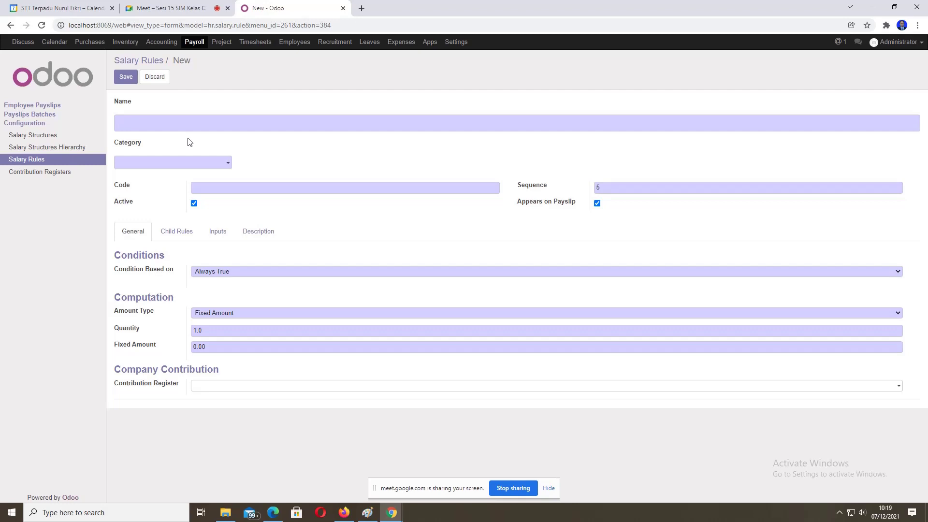
type("S")
key("BackSpace")
type("Gaji Pokok")
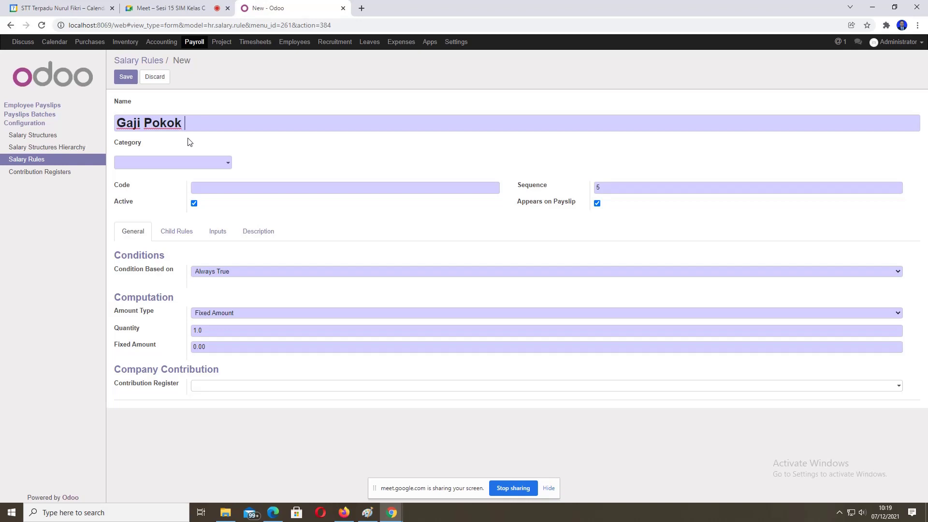
type(" Supervisor")
left_click(224, 163)
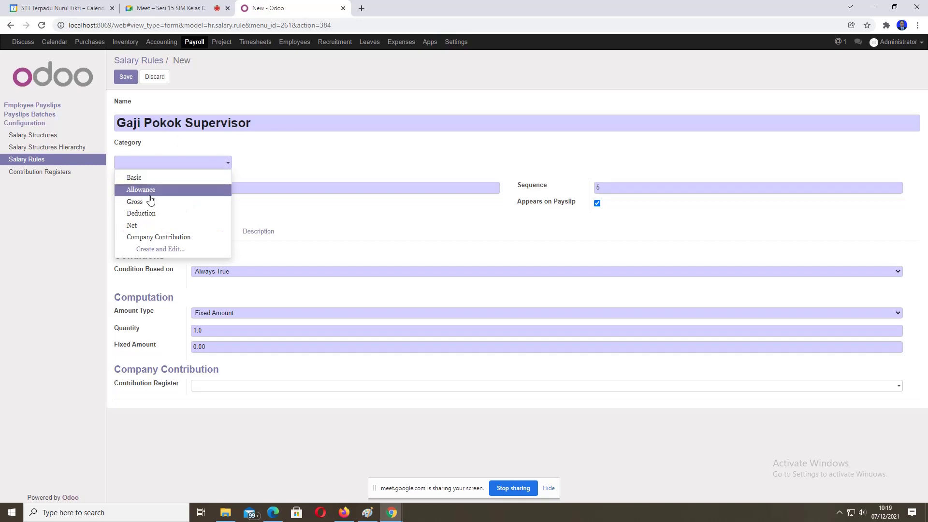
left_click(131, 178)
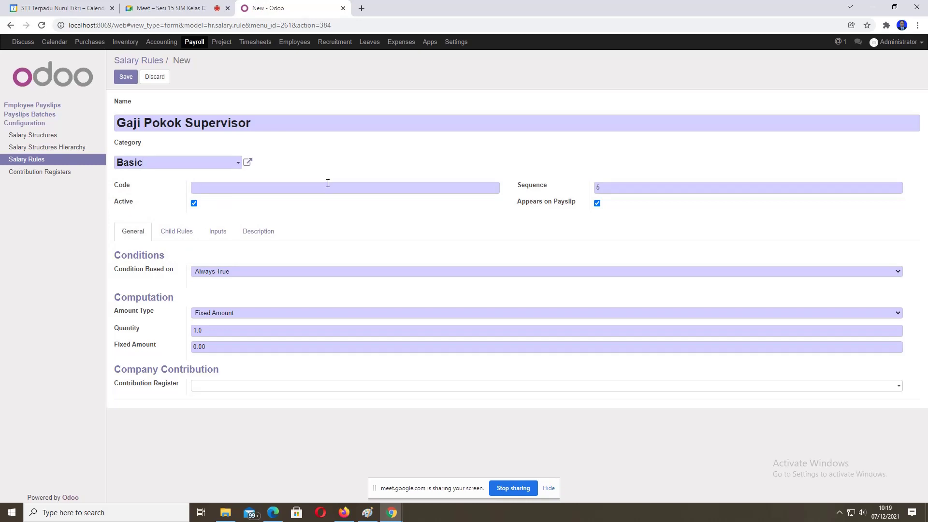
left_click(327, 183)
type("001SV")
Step: Set the rule's fixed amount to 5500000 and save Gaji Pokok Supervisor
key("ctrl+a")
type("5500000")
left_click_drag(207, 347, 228, 347)
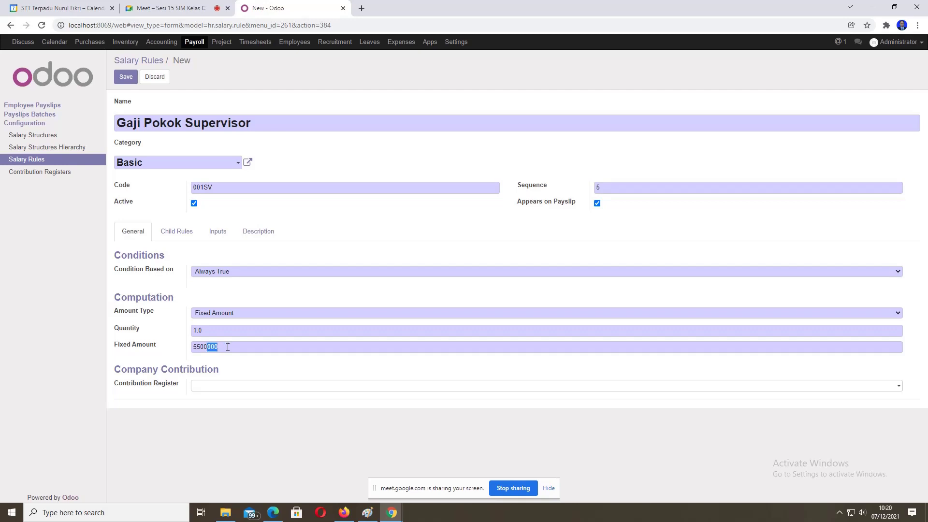
left_click(229, 371)
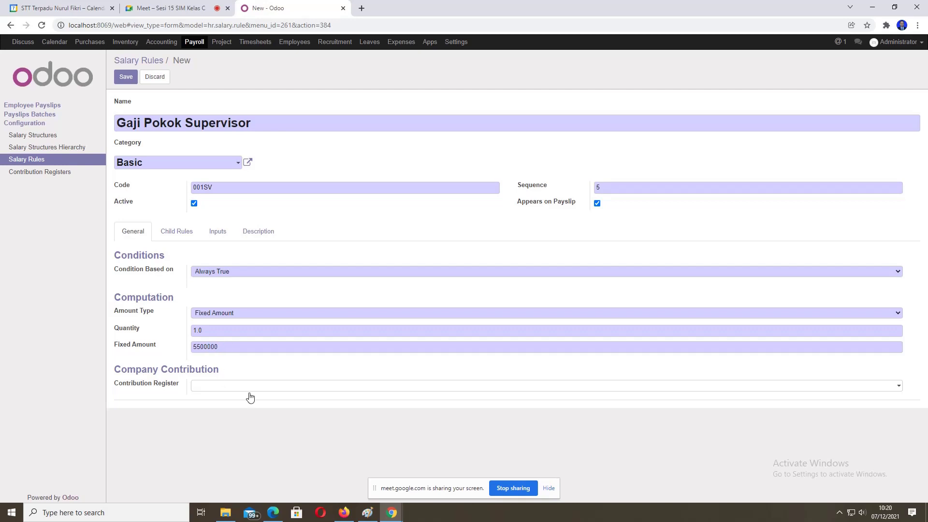
left_click(123, 83)
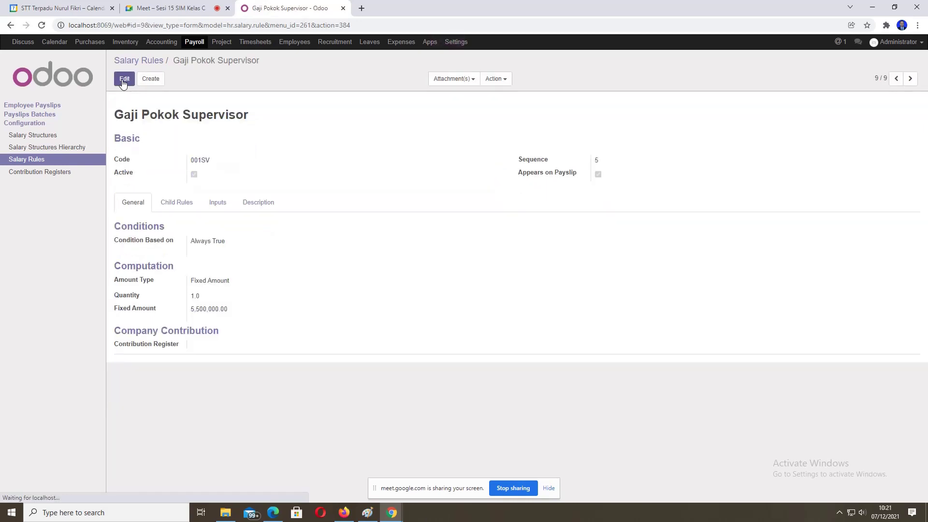
Step: Return to the salary rules list and start another new salary rule
left_click(34, 161)
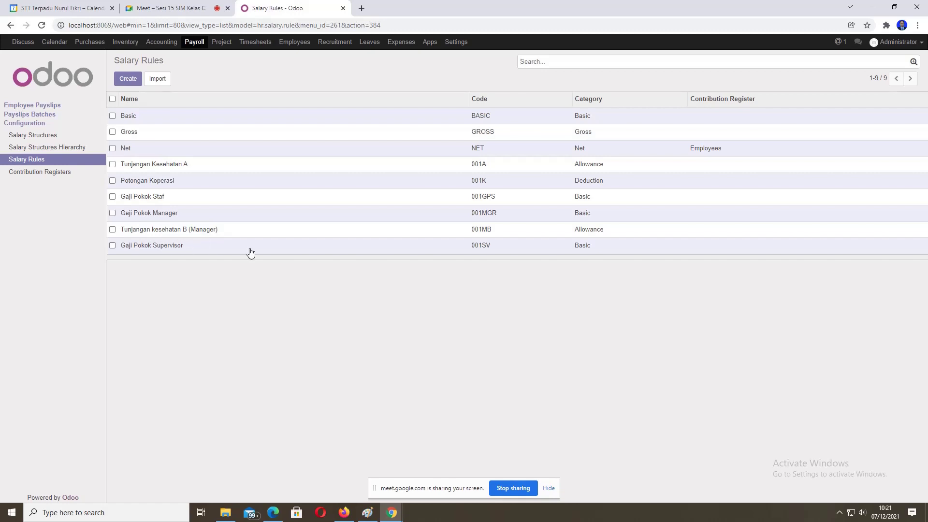
left_click(128, 79)
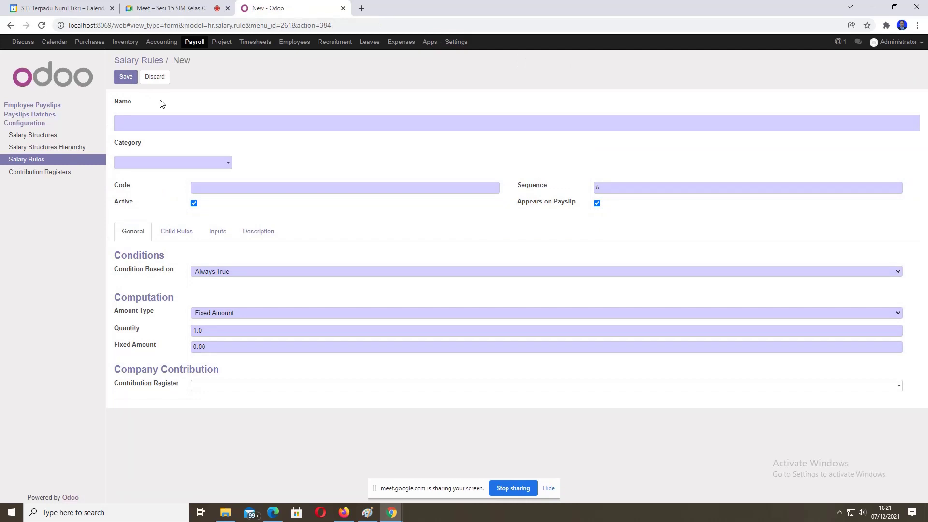
Step: Name the new rule 'Tunjangan Kesehatan SPV' and set its category to Allowance
type("Tunjangan Kese")
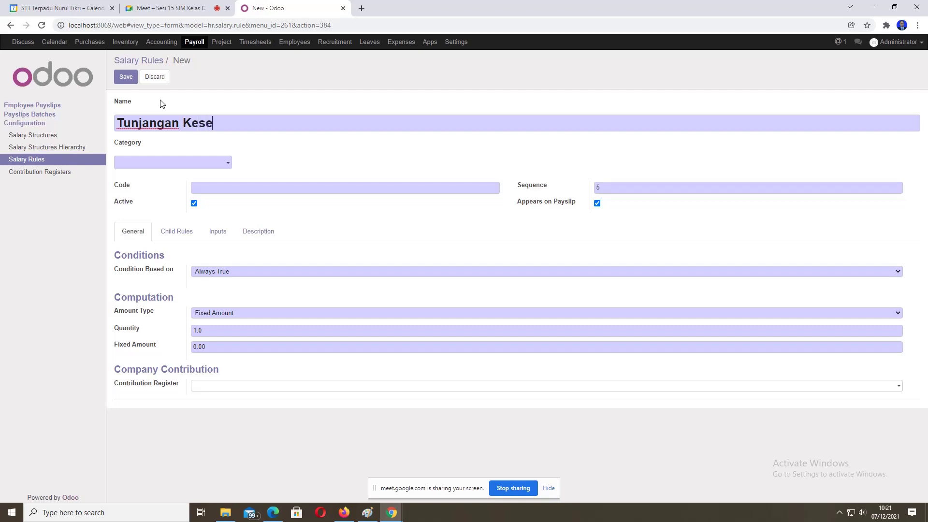
type("atan Sp")
key("BackSpace")
type("PV")
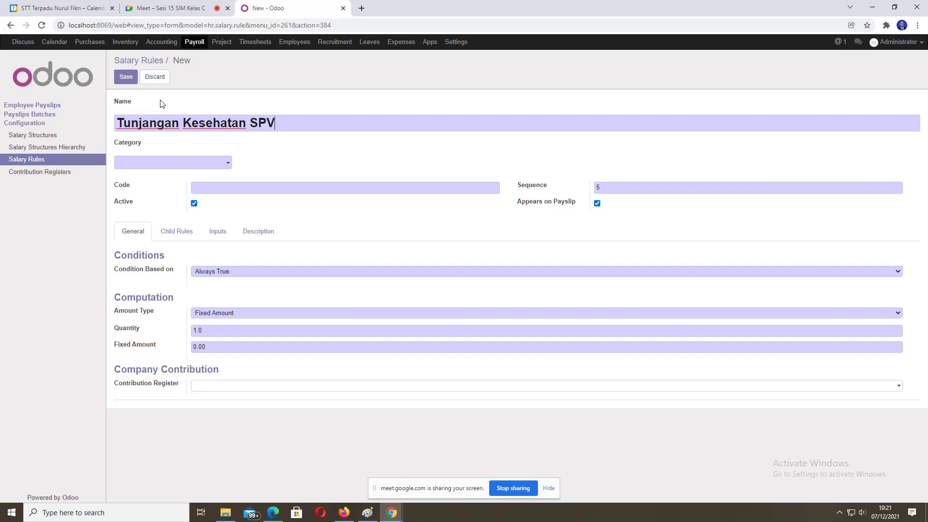
left_click(225, 164)
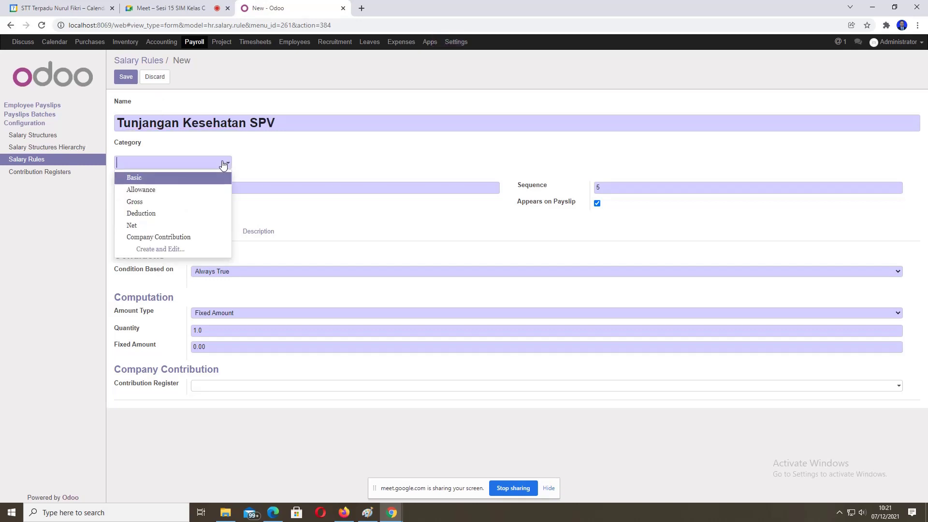
left_click(156, 190)
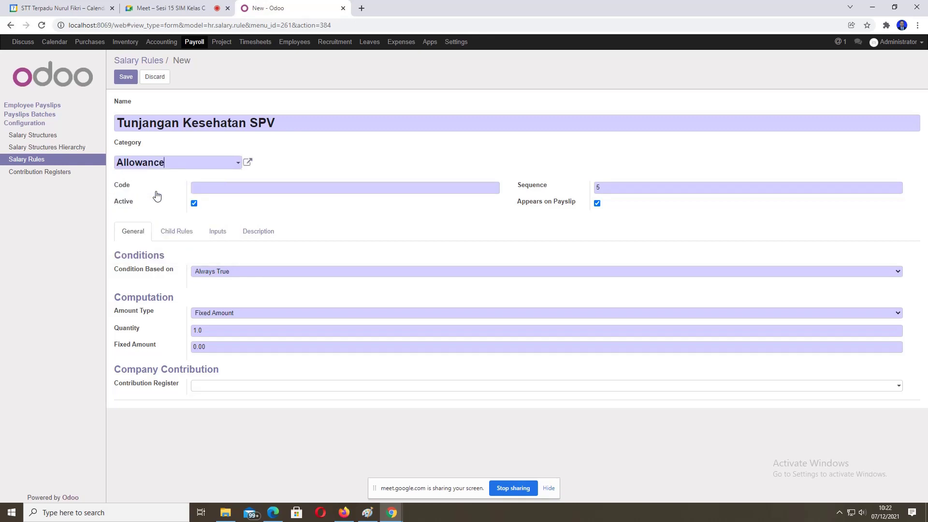
Step: Give the rule code 001TKSPV and fixed amount 1600000, then save it
left_click(202, 190)
type("001TKSPV")
left_click_drag(250, 185, 182, 192)
left_click_drag(208, 347, 180, 351)
type("1600000")
left_click_drag(207, 346, 218, 345)
left_click(124, 79)
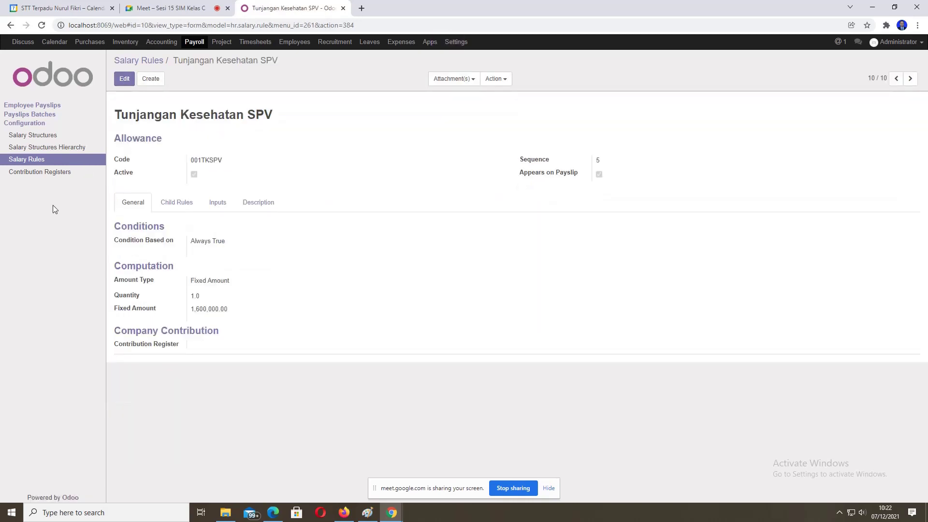
Step: Return to the Salary Rules list, now showing ten rules
left_click(41, 159)
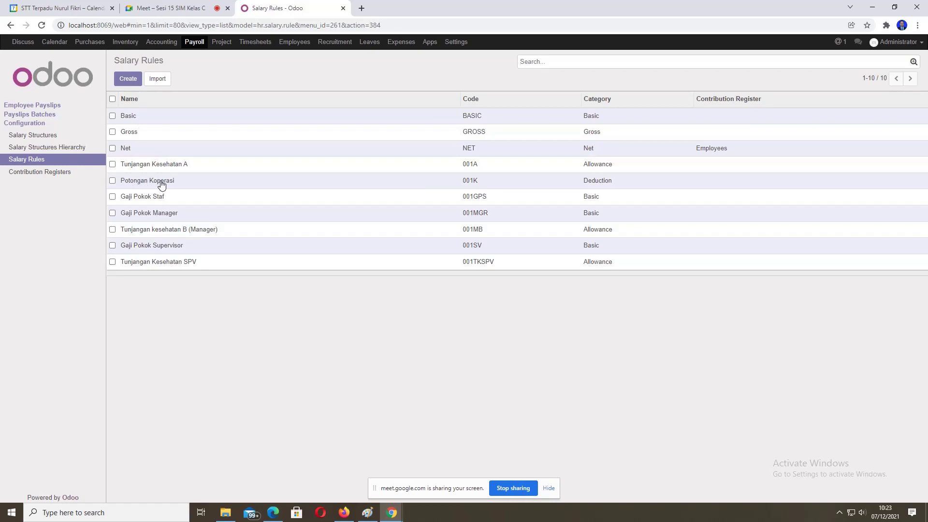
Step: Create a new salary rule named 'Potongan Asuransi SPV' in the Deduction category
left_click(134, 82)
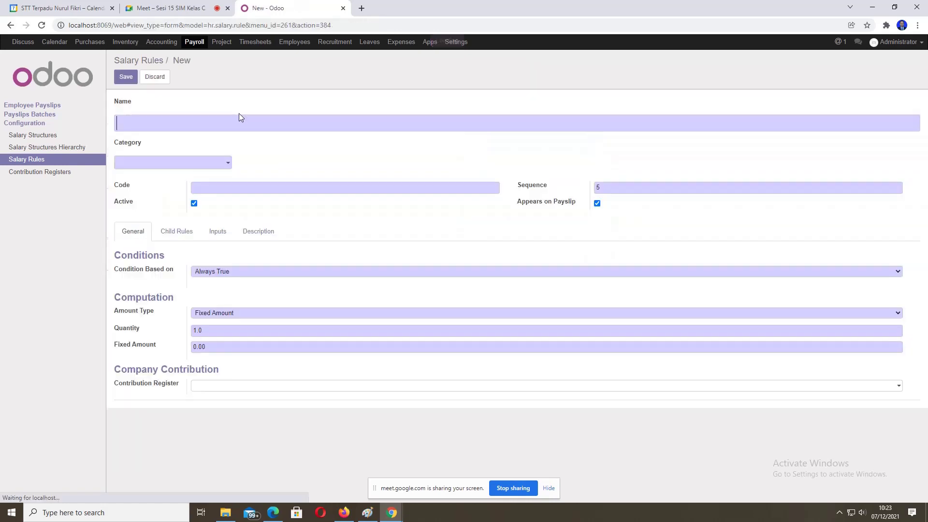
left_click(240, 122)
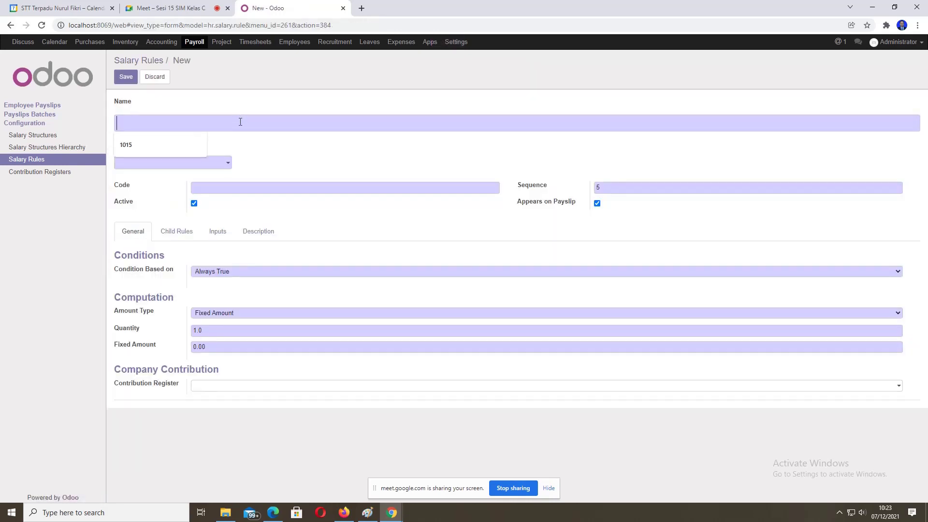
type("Potongan ")
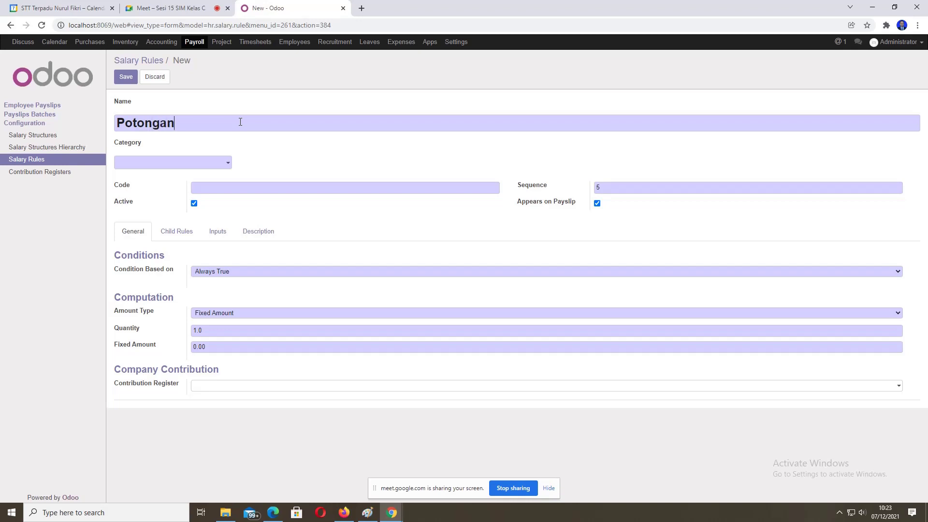
type("Asuransi S")
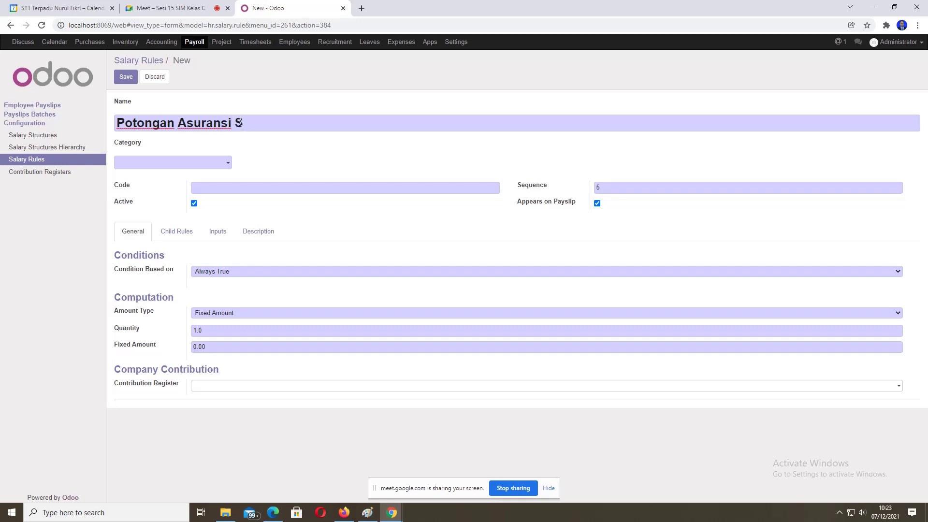
type("PV")
left_click(223, 163)
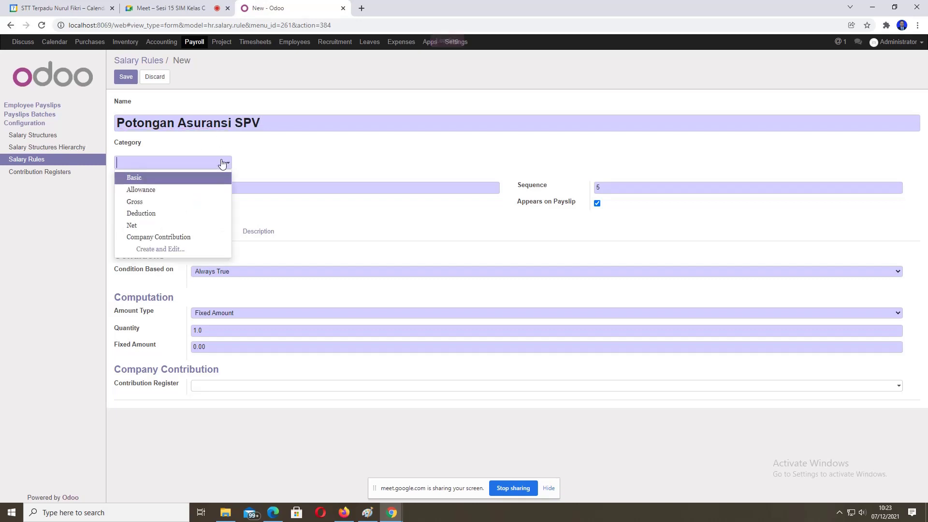
left_click(153, 213)
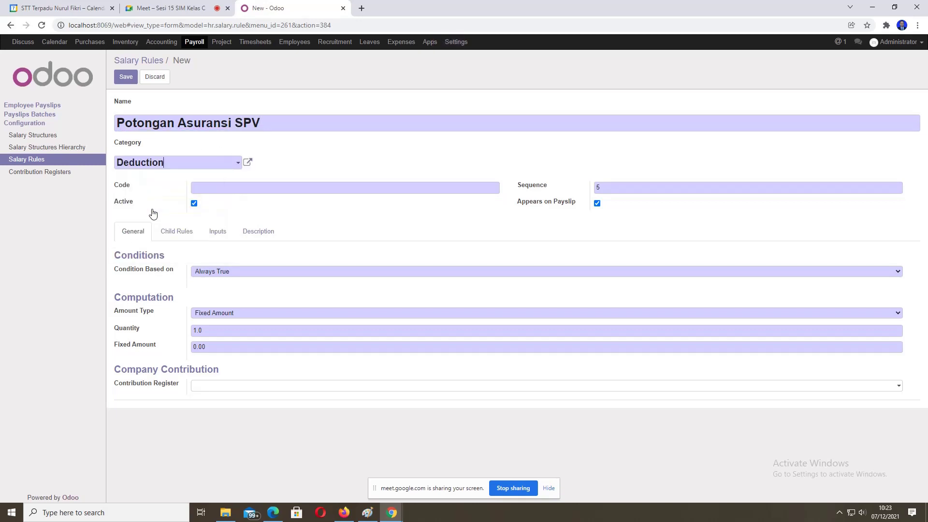
Step: Give the rule code 001PASPV and a fixed amount of 250000
left_click(220, 189)
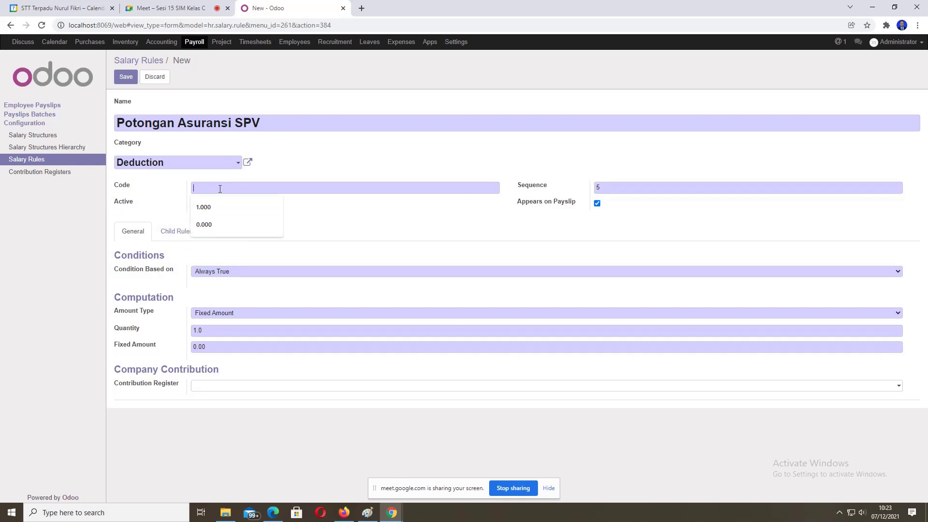
type("00")
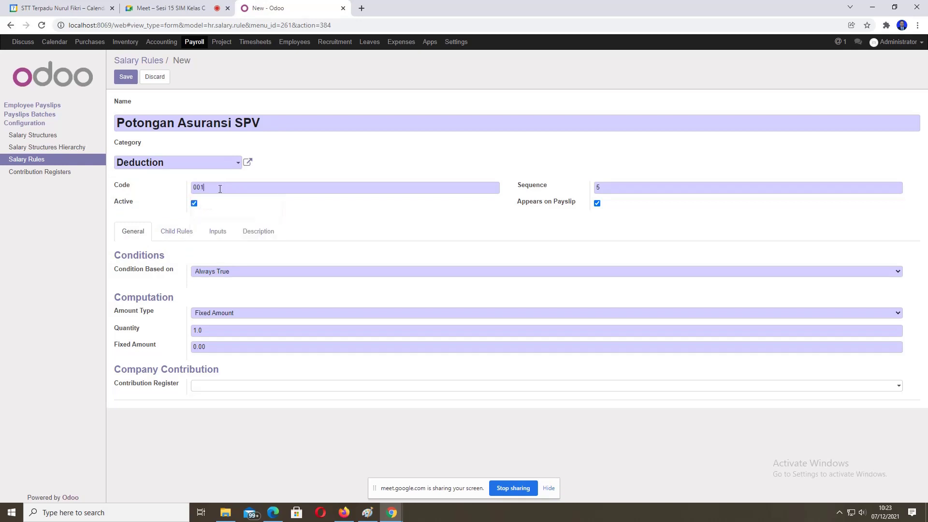
type("1PASPV")
left_click(217, 329)
left_click(220, 346)
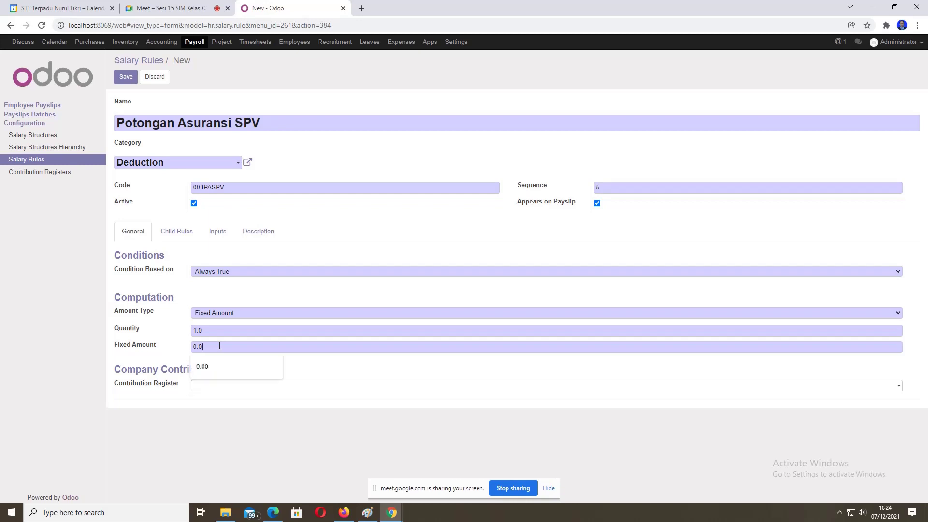
key("BackSpace")
key("BackSpace")
key("BackSpace")
key("BackSpace")
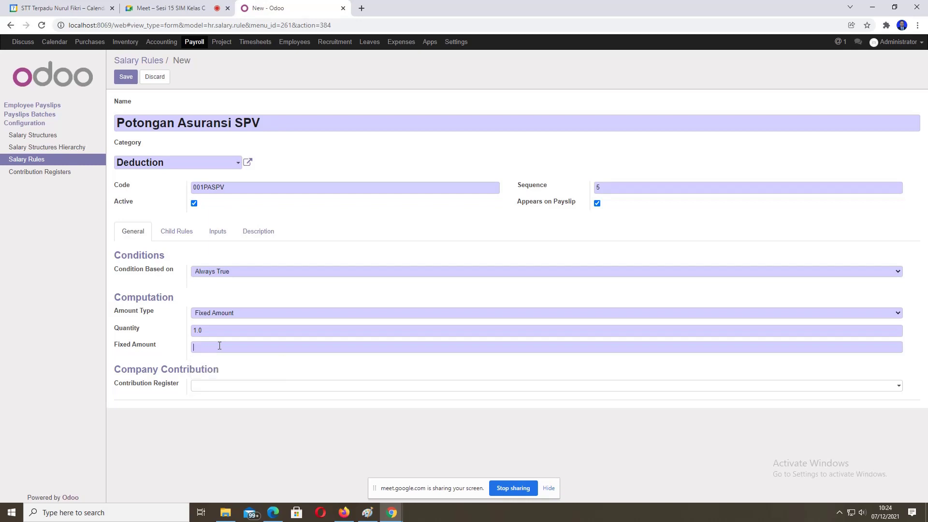
type("5")
type("250")
type("000")
left_click_drag(203, 346, 221, 346)
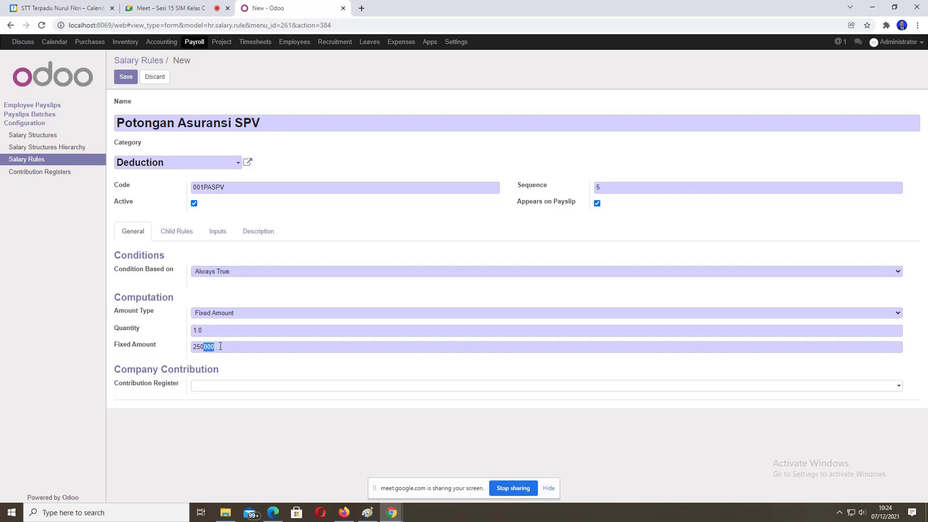
left_click(252, 345)
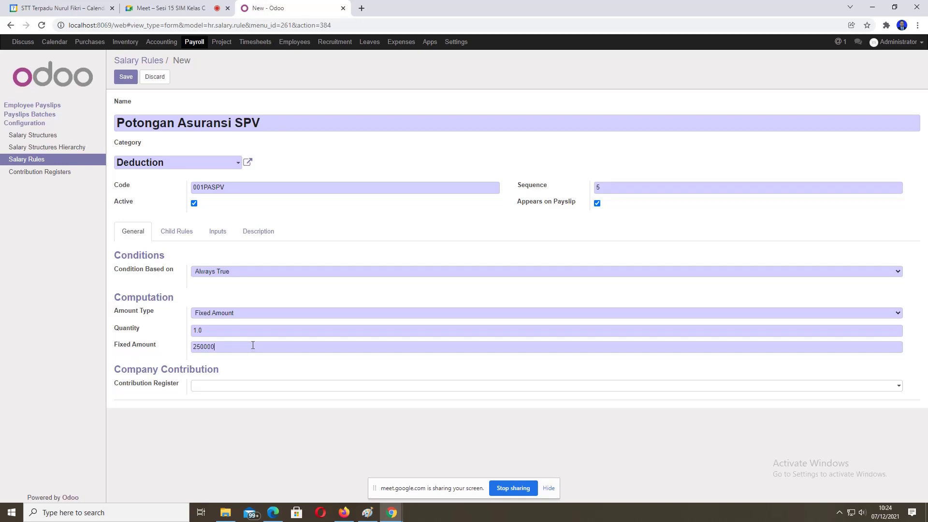
Step: Save the Potongan Asuransi SPV rule and return to the Salary Rules list
left_click(122, 79)
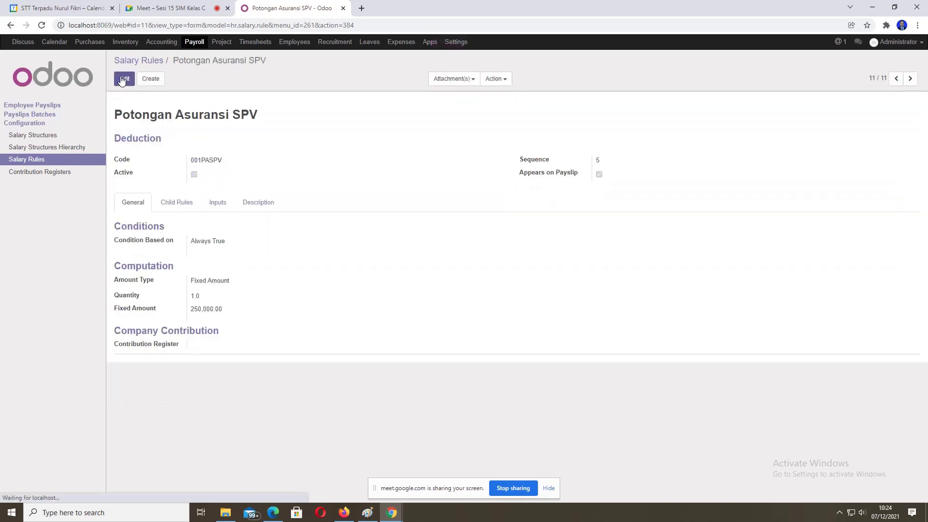
left_click(21, 159)
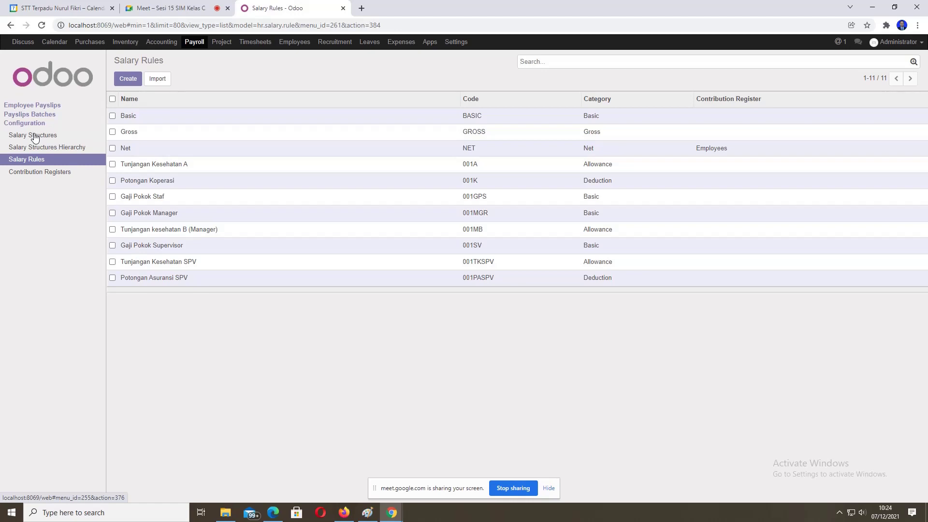
Step: Open the Salary Structures list showing Base for new structures, Gaji Staf and Gaji Manager
left_click(35, 138)
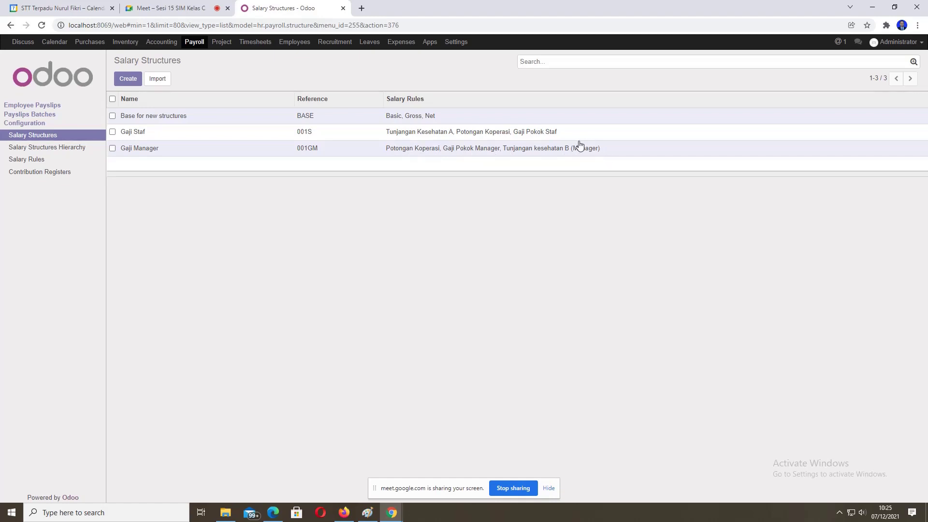
Step: Create salary structure 'Gaji Supervisor', parent Base for new structures, reference 001GJSPV
left_click(128, 81)
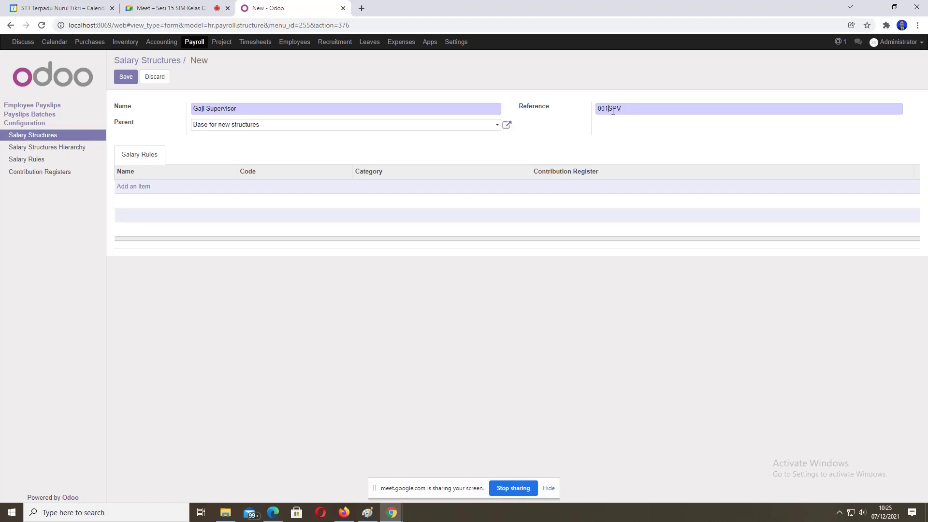
type("GJ")
Step: Tick Gaji Pokok Supervisor, Potongan Asuransi SPV and Tunjangan Kesehatan SPV in the salary rules picker
left_click(129, 187)
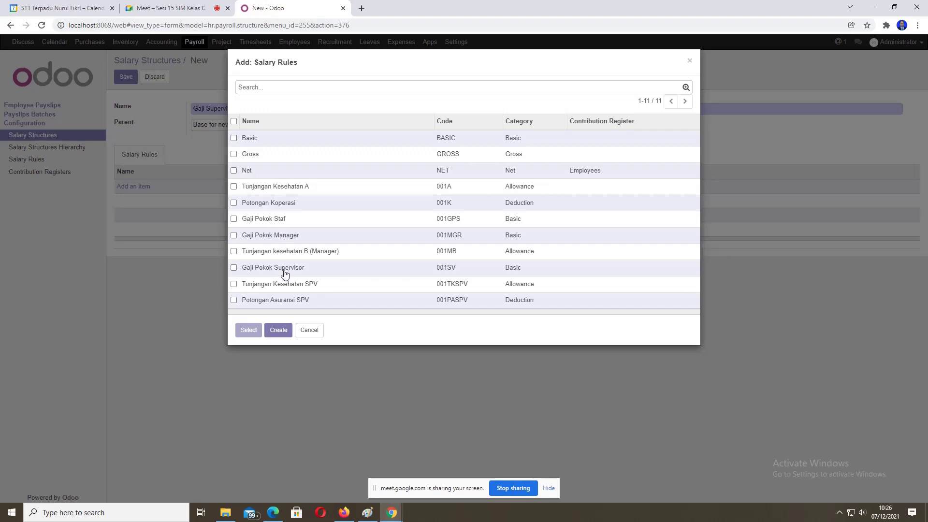
left_click(234, 268)
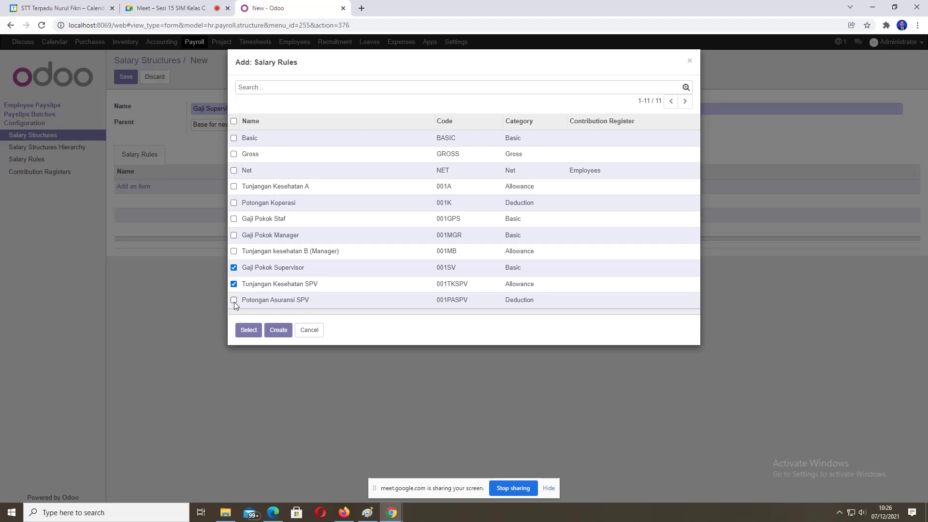
left_click(234, 301)
left_click(235, 203)
Step: Add the three supervisor rules, save Gaji Supervisor, then go to the Employees app
left_click(254, 330)
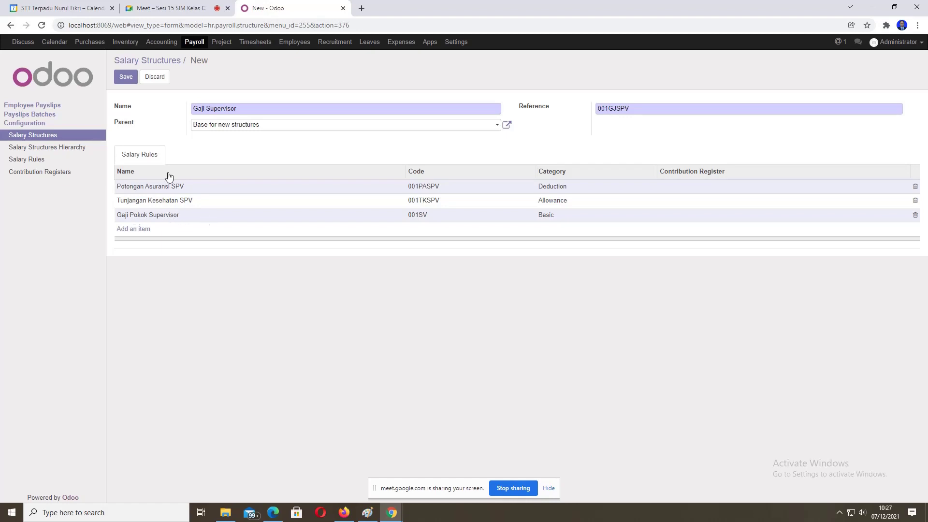
left_click(124, 77)
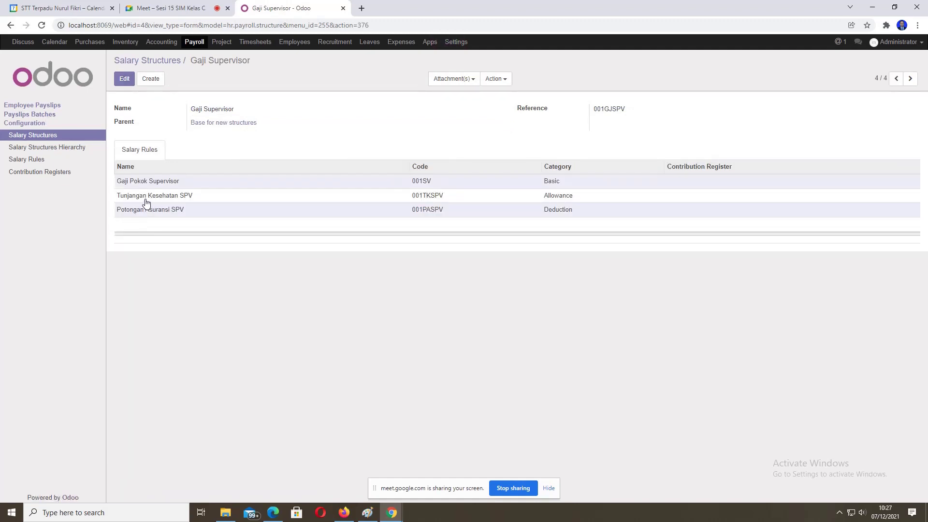
left_click(37, 138)
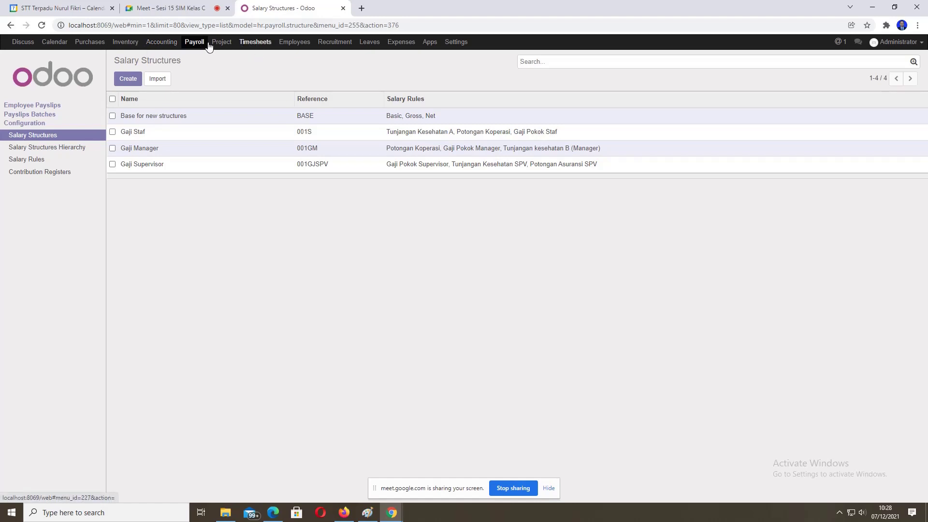
left_click(289, 43)
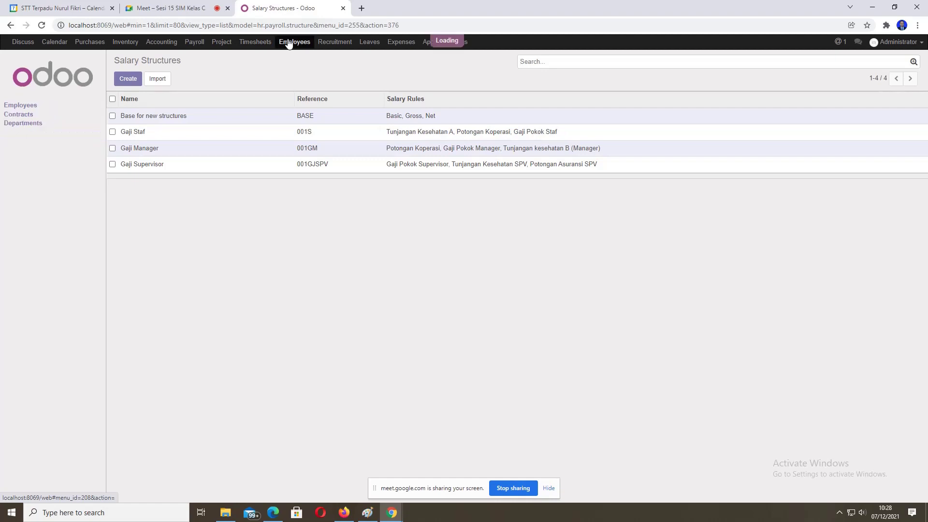
Step: Review the two employee contracts and the employee overview, then switch to Recruitment
left_click(15, 115)
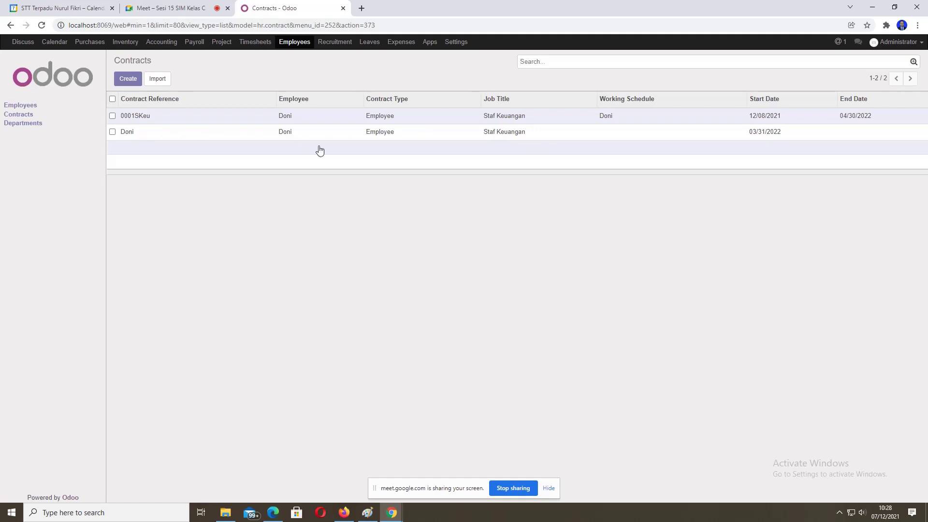
left_click(21, 105)
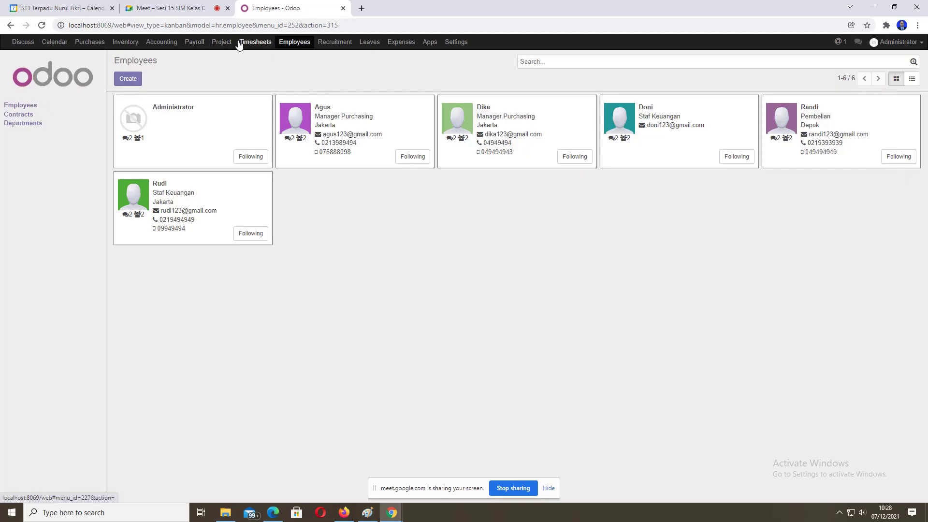
left_click(326, 44)
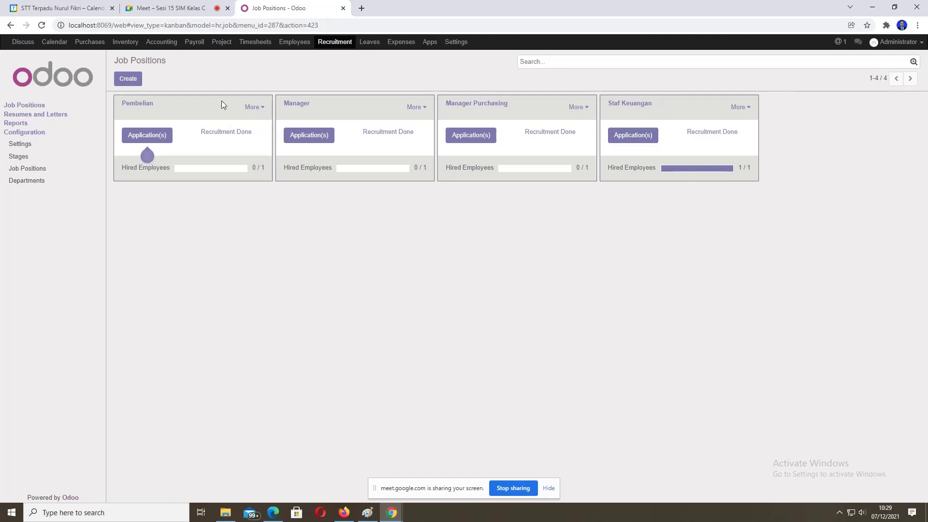
Step: Show the Staf Keuangan applications pipeline with its one applicant at tanda kontrak
left_click(625, 134)
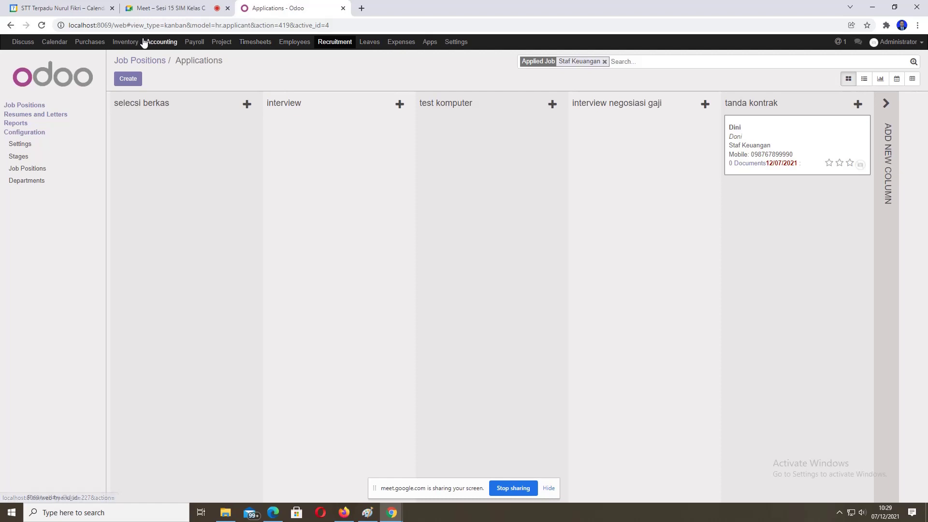
Step: Return to Employees, view the Contracts list, then the directory of six employees
left_click(294, 42)
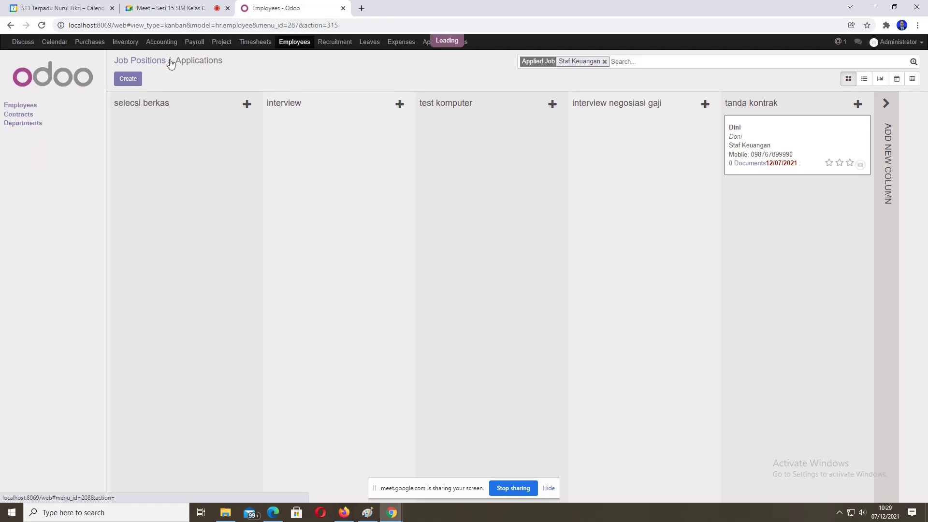
left_click(21, 115)
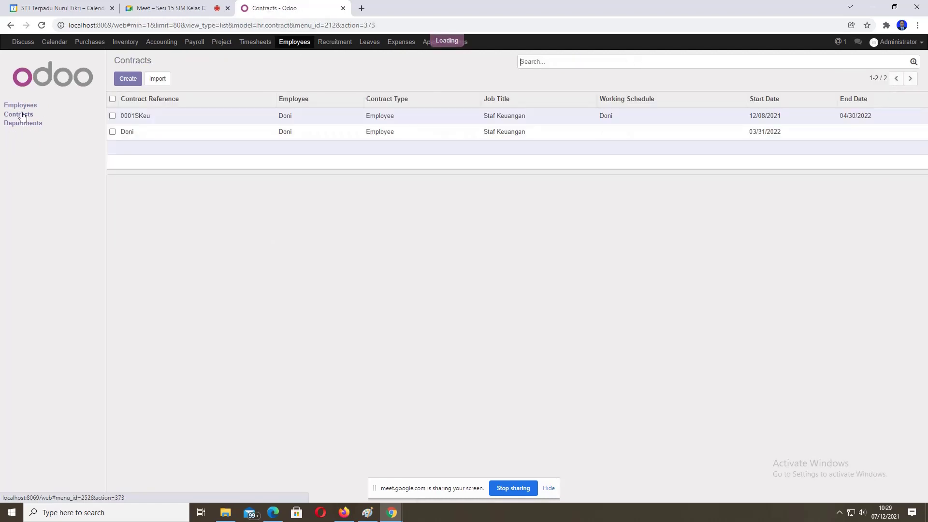
left_click(20, 106)
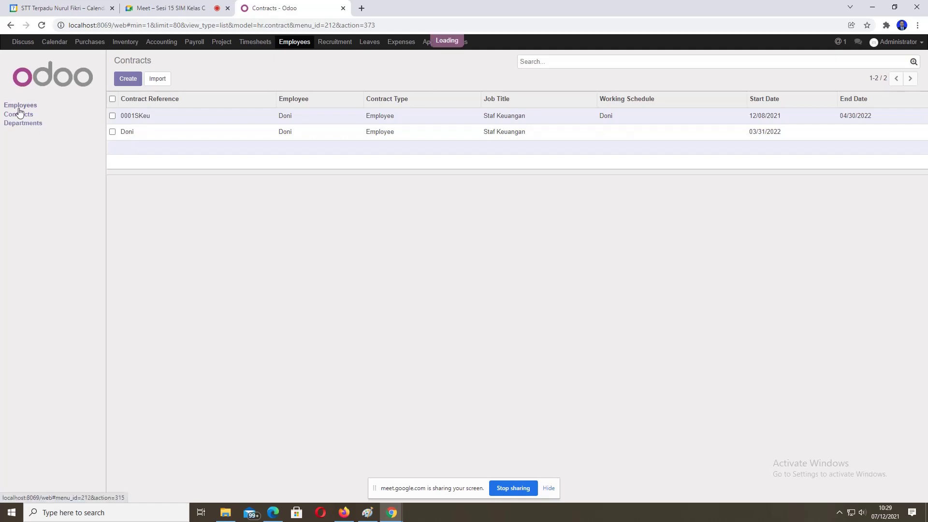
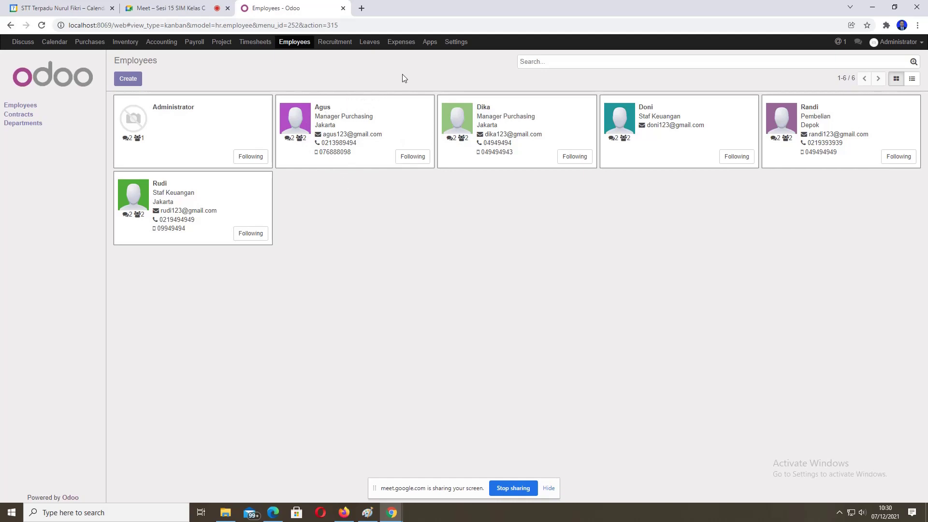
Step: Create the job title Supervisor Purchasing from the employee form, then leave it discarding the edits
left_click(345, 120)
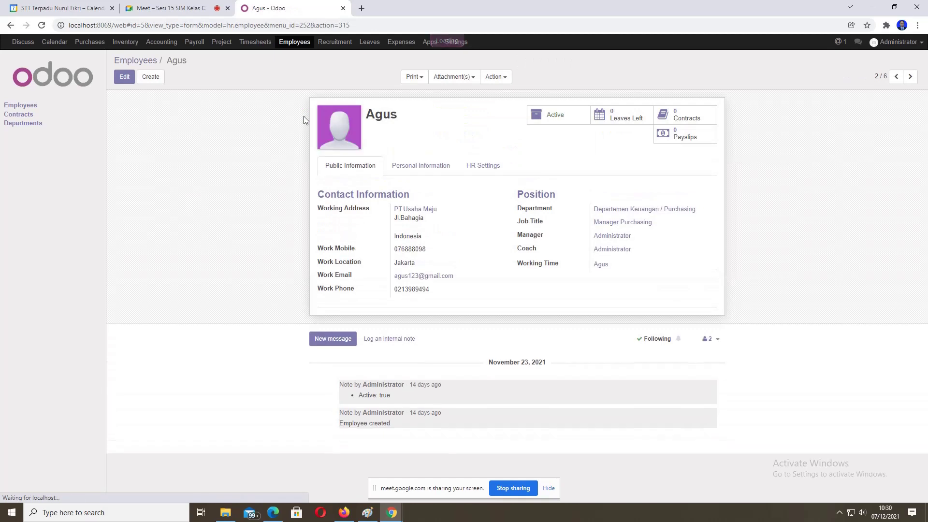
left_click(124, 78)
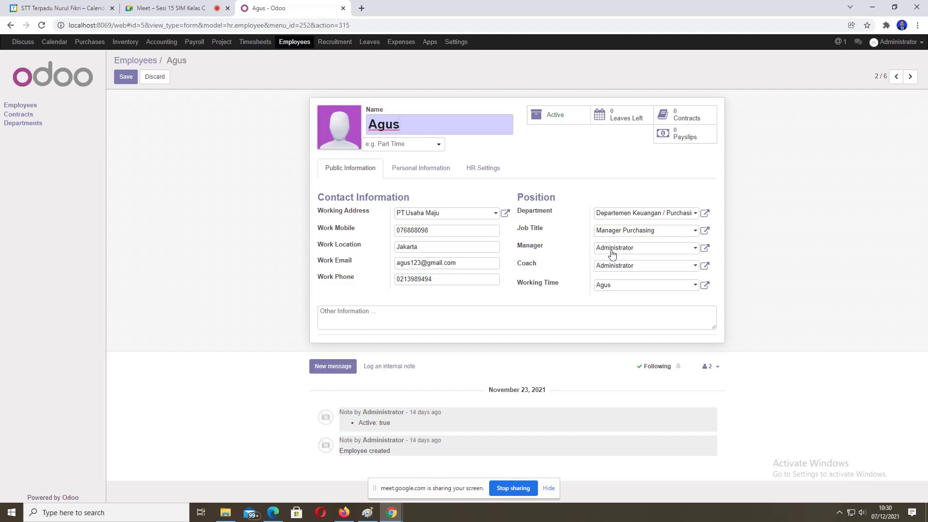
left_click(660, 232)
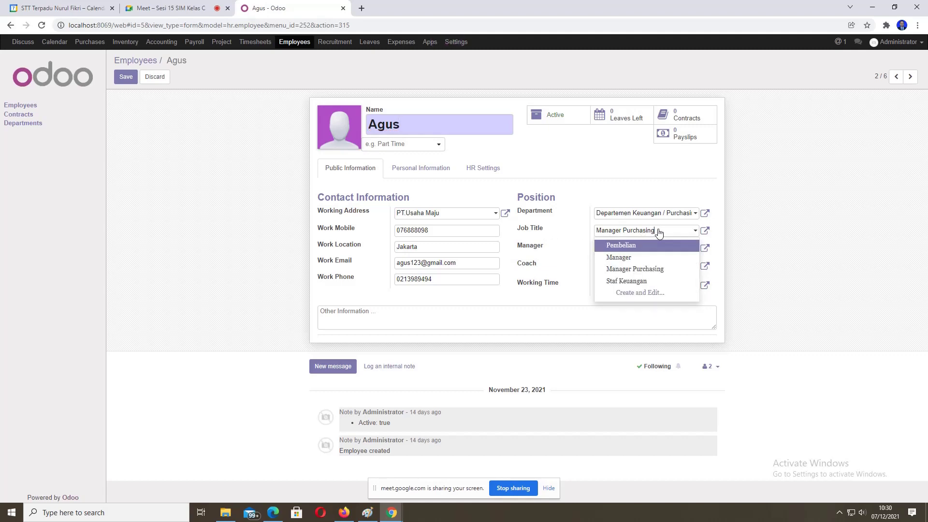
left_click(622, 234)
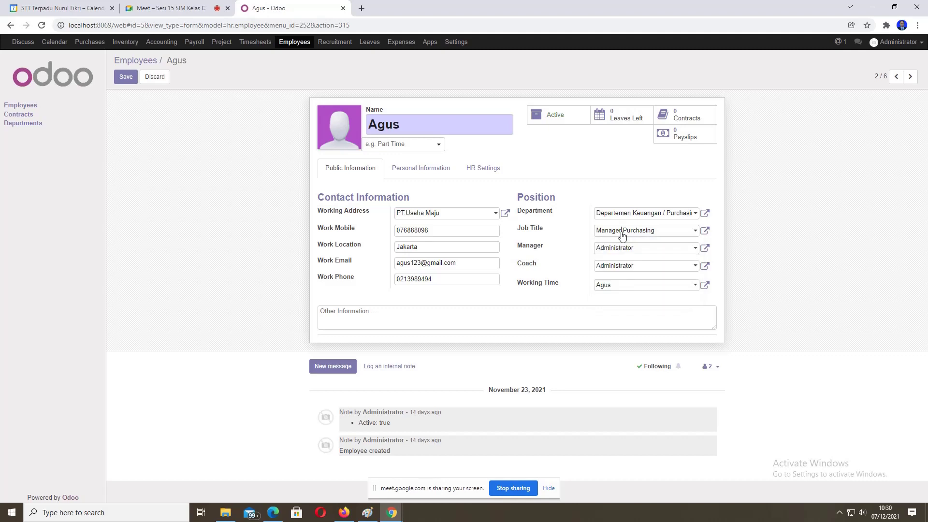
key("BackSpace")
key("BackSpace")
key("BackSpace")
key("BackSpace")
key("BackSpace")
key("BackSpace")
key("BackSpace")
type("Sup")
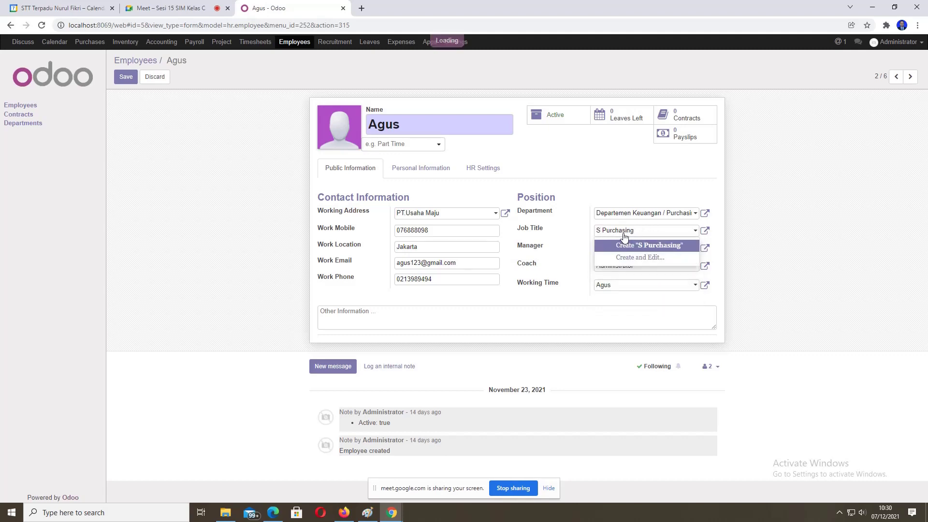
type("ervis")
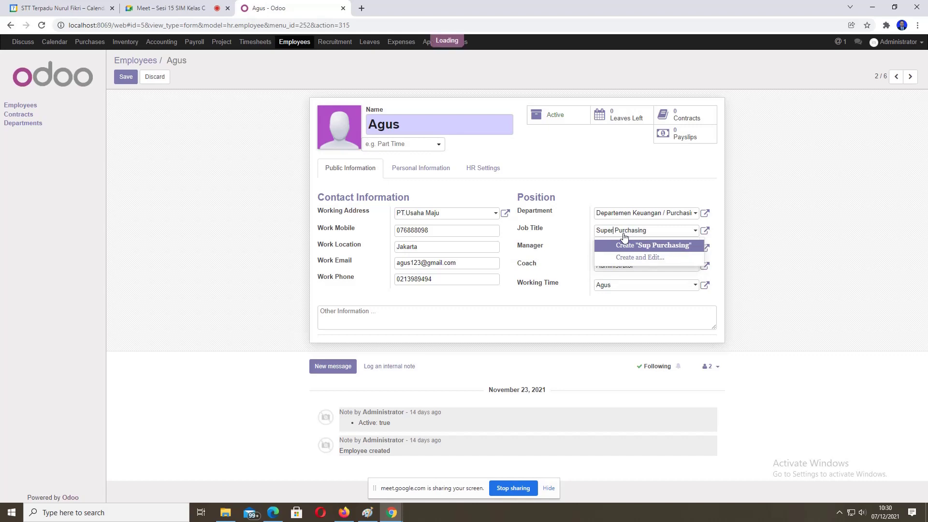
type("or")
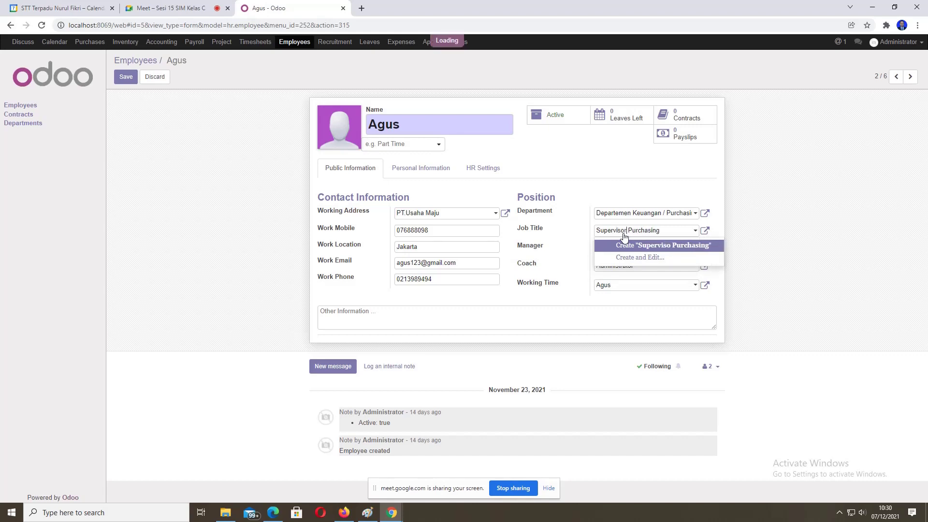
left_click(613, 180)
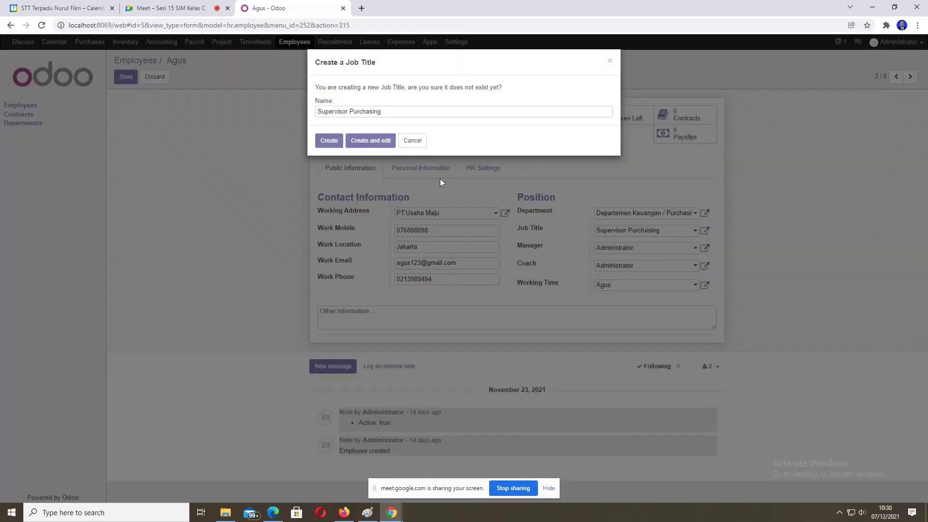
left_click(331, 141)
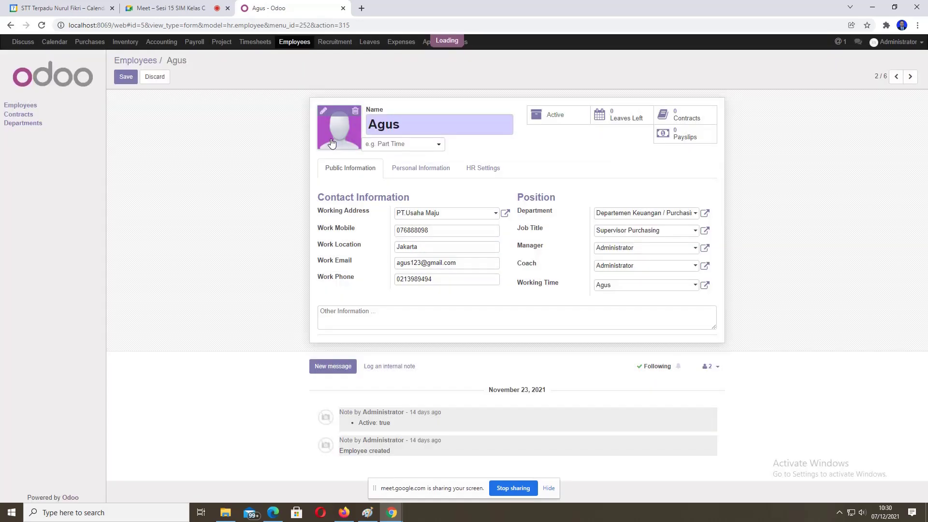
left_click(8, 107)
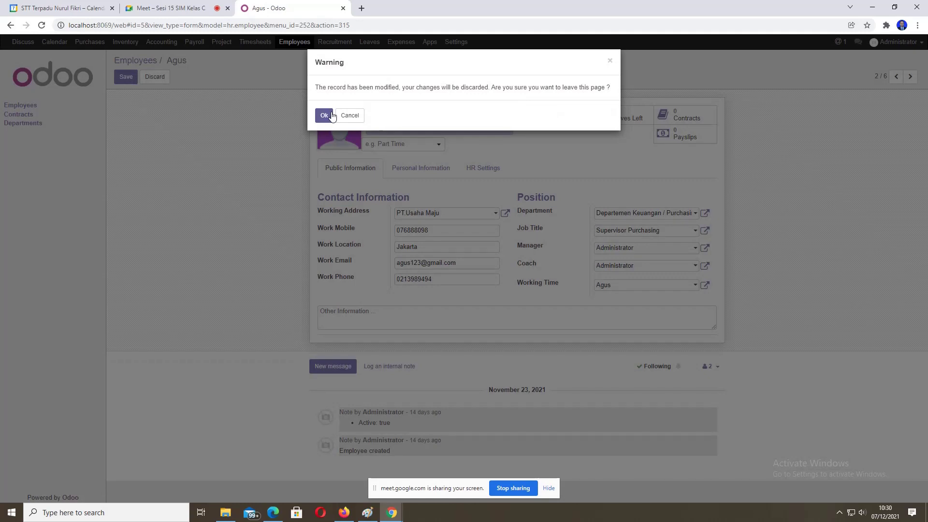
left_click(324, 117)
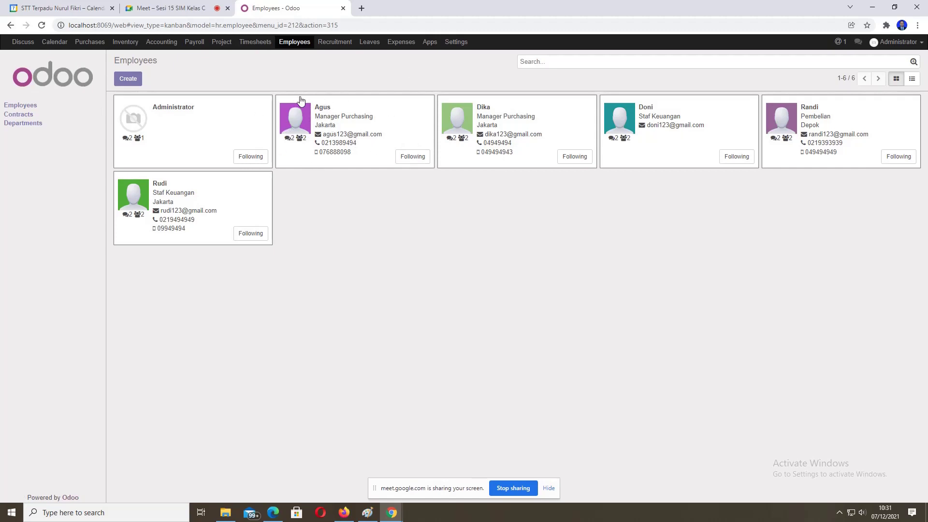
Step: In Recruitment, view the Supervisor Purchasing job position and return to the Job Positions list
left_click(337, 43)
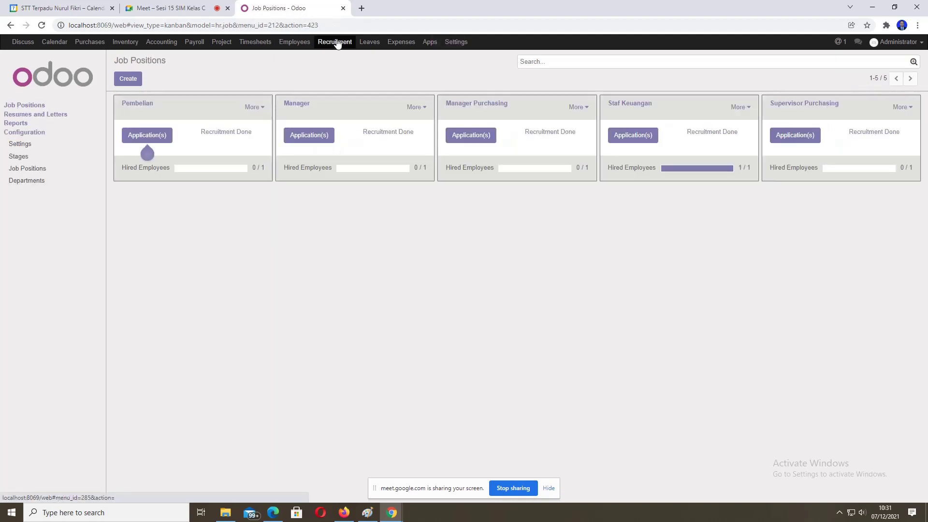
left_click(30, 168)
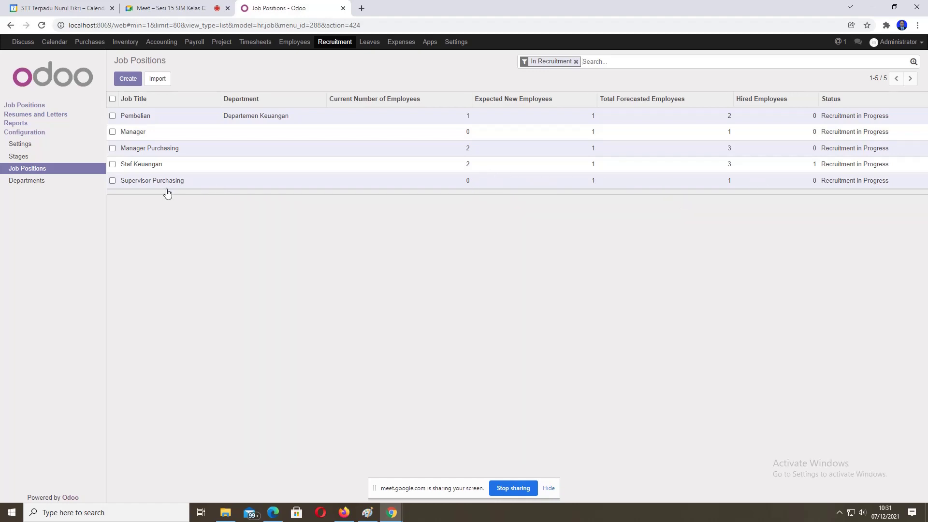
left_click(137, 186)
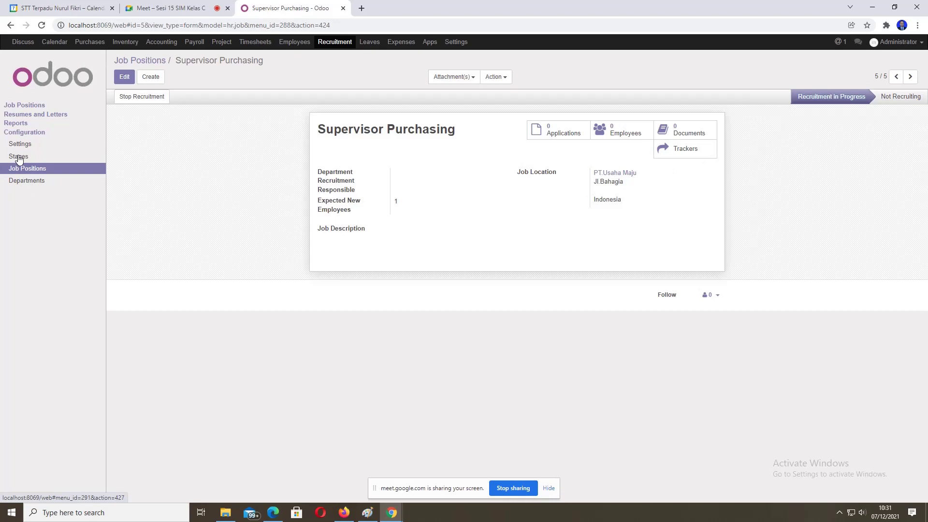
left_click(19, 172)
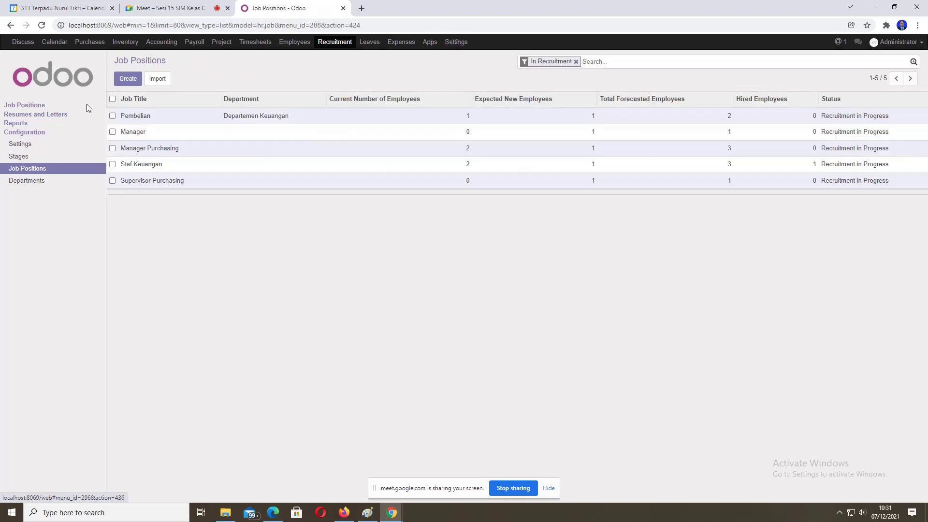
Step: Start a Supervisor Keuangan job position in Departemen Keuangan with Administrator as recruitment responsible
left_click(128, 80)
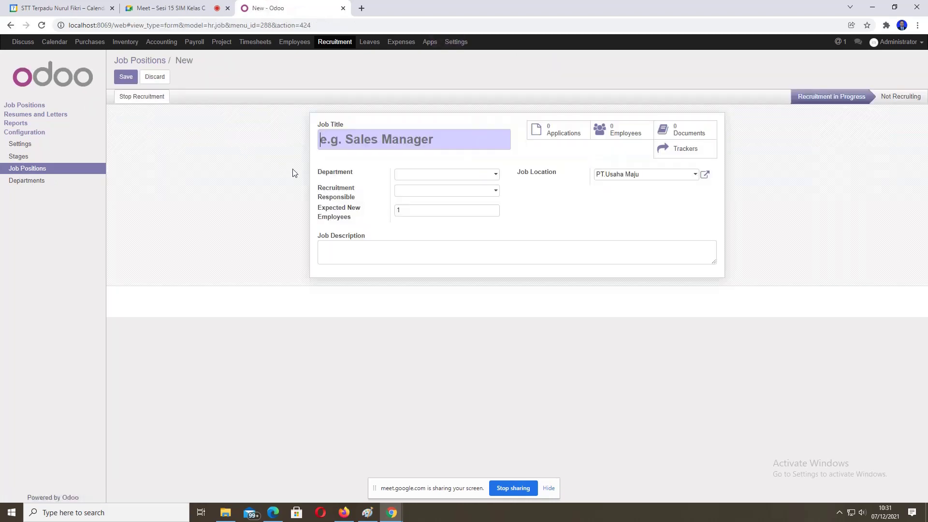
type("Super")
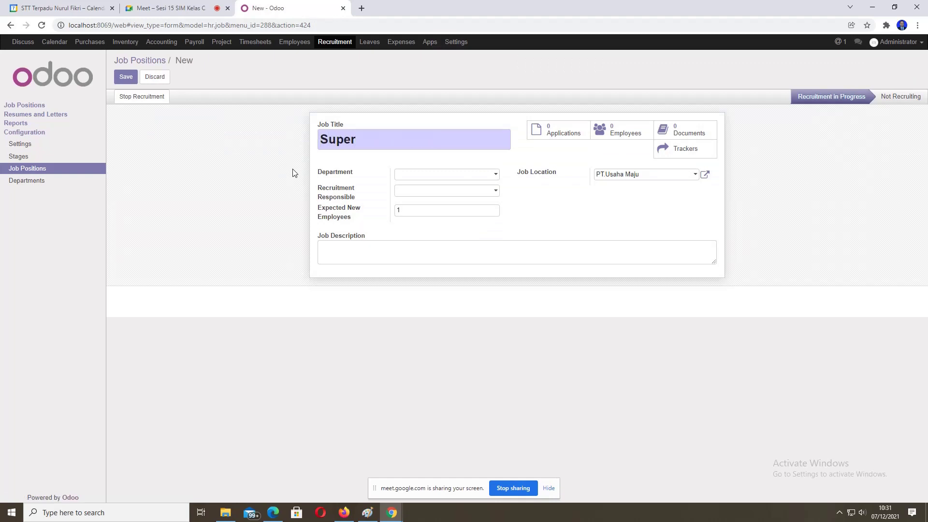
type("visor Keuangan")
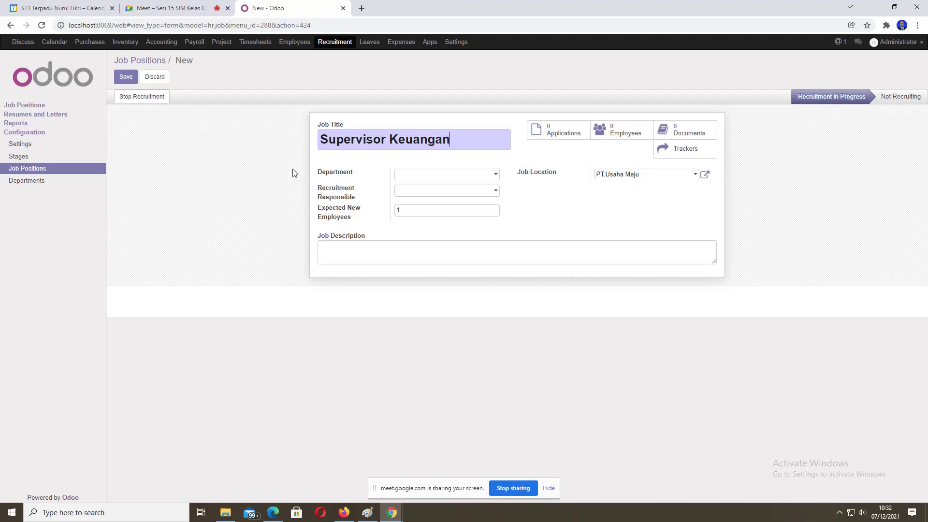
left_click(497, 178)
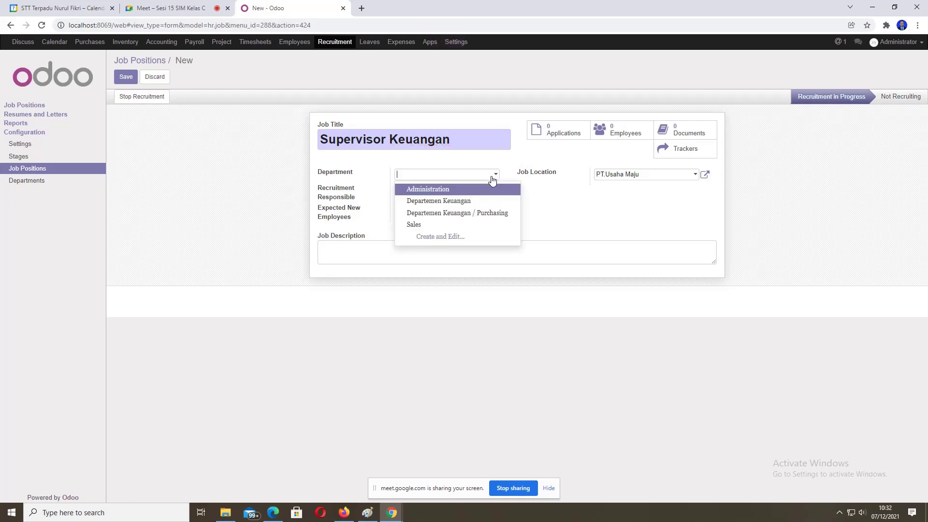
left_click(458, 202)
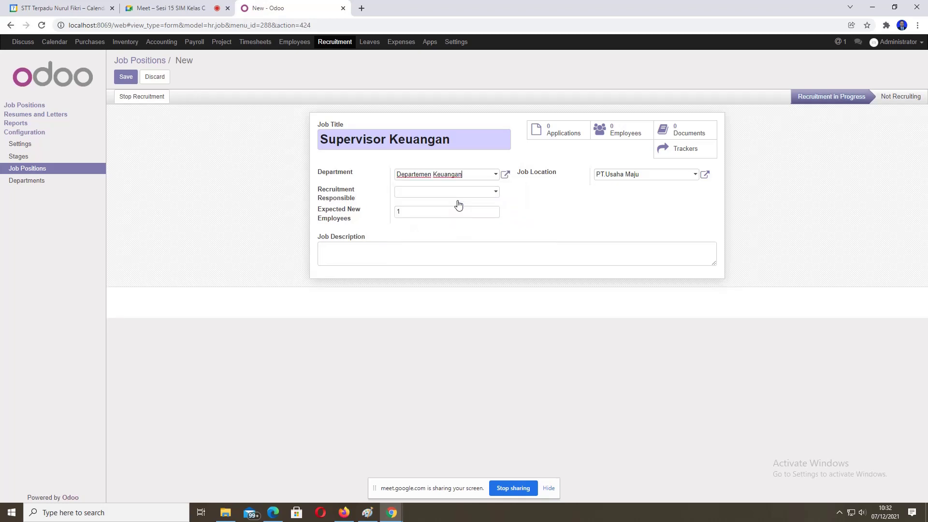
left_click(494, 194)
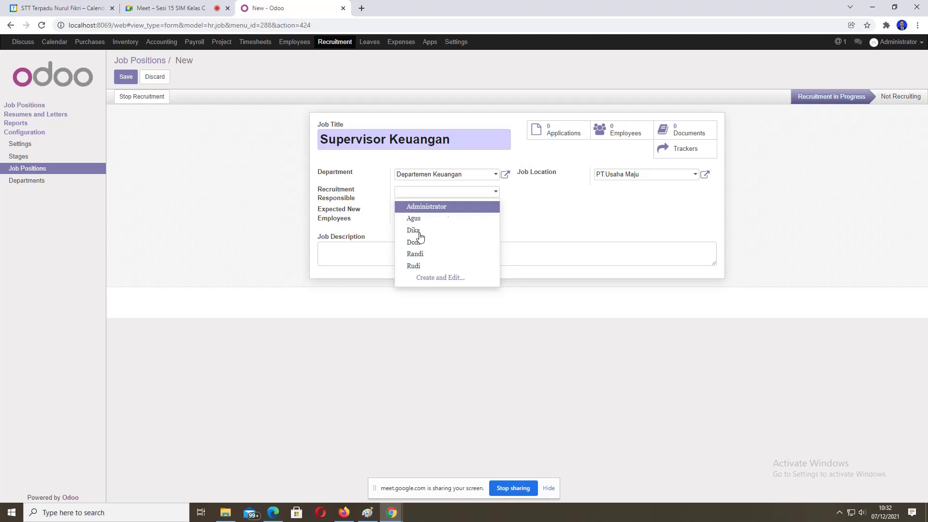
left_click(436, 208)
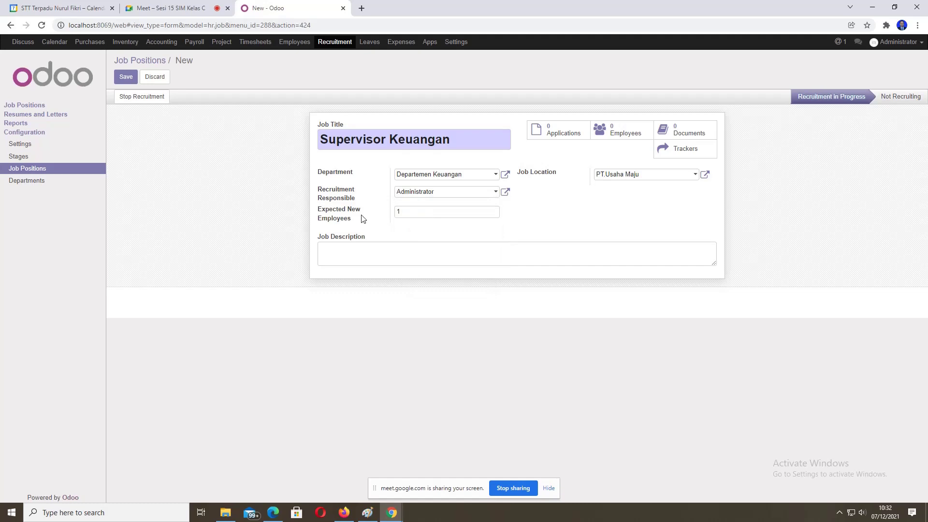
Step: Describe the job as 'Mengontrol transaksi', save it, and reopen it from the Job Positions list
left_click_drag(398, 209, 394, 213)
left_click(402, 213)
type("MEngotrol")
key("BackSpace")
key("BackSpace")
key("BackSpace")
key("BackSpace")
key("BackSpace")
key("BackSpace")
key("BackSpace")
key("BackSpace")
type("engotrol")
key("BackSpace")
key("BackSpace")
key("BackSpace")
key("BackSpace")
key("BackSpace")
type("ntrol transaksi")
left_click(126, 77)
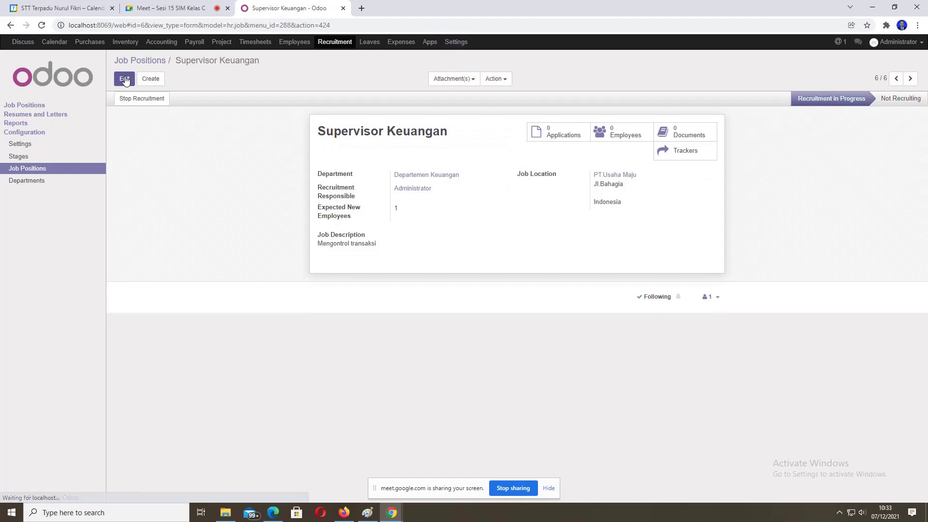
left_click(25, 170)
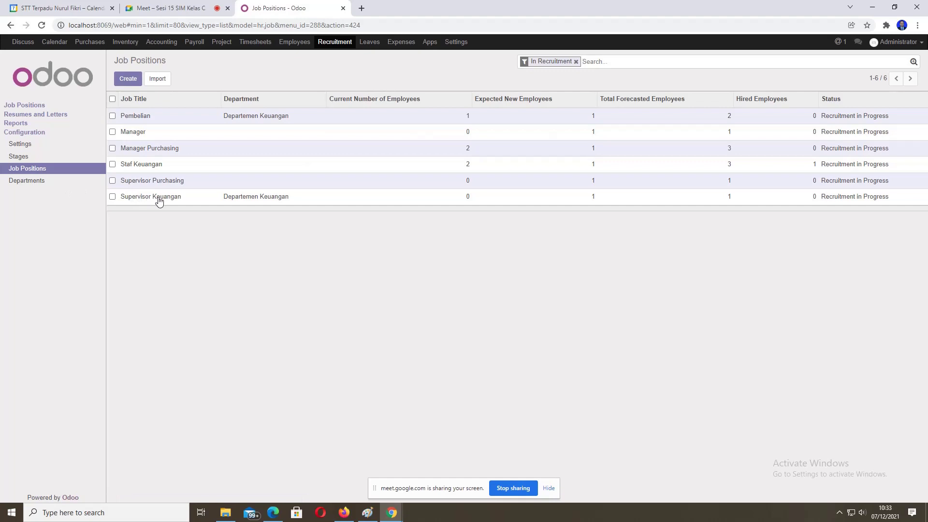
left_click(259, 205)
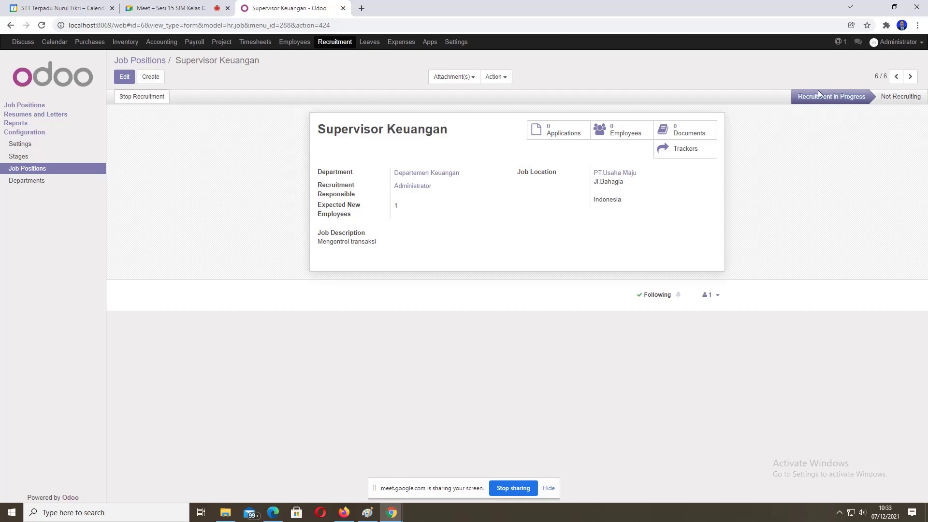
Step: Open the Supervisor Keuangan applications board and start a new application
left_click(25, 107)
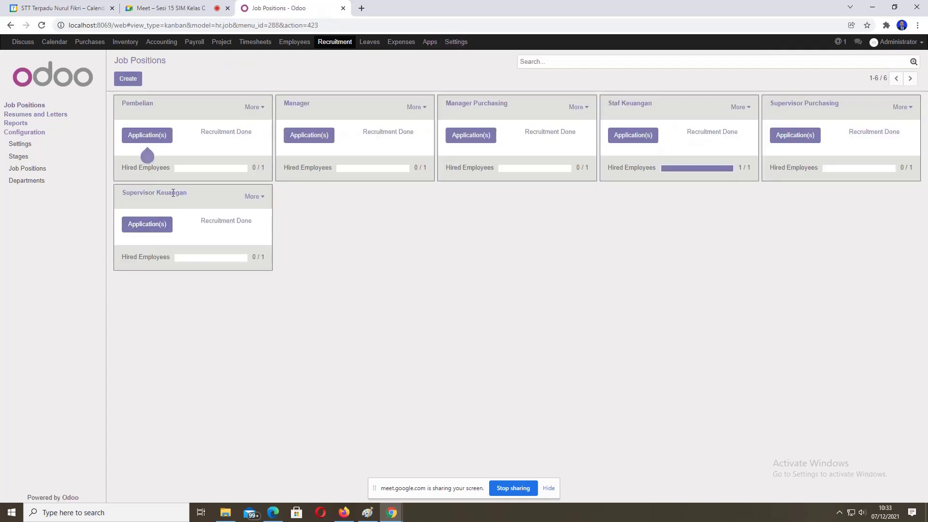
left_click(153, 227)
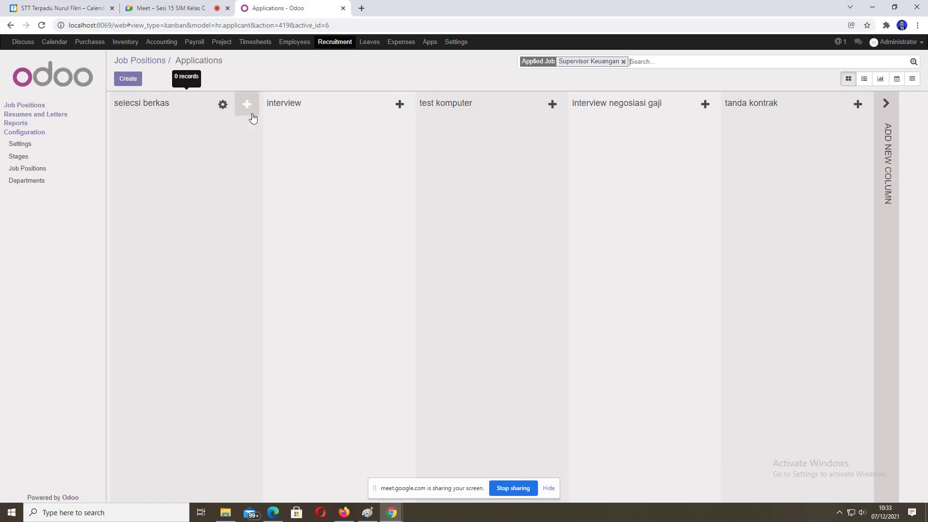
left_click(888, 103)
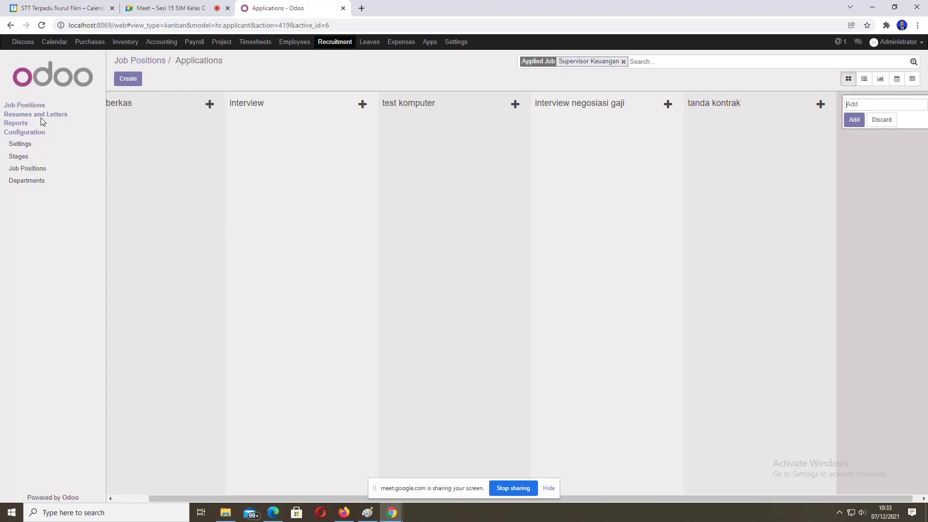
left_click(22, 105)
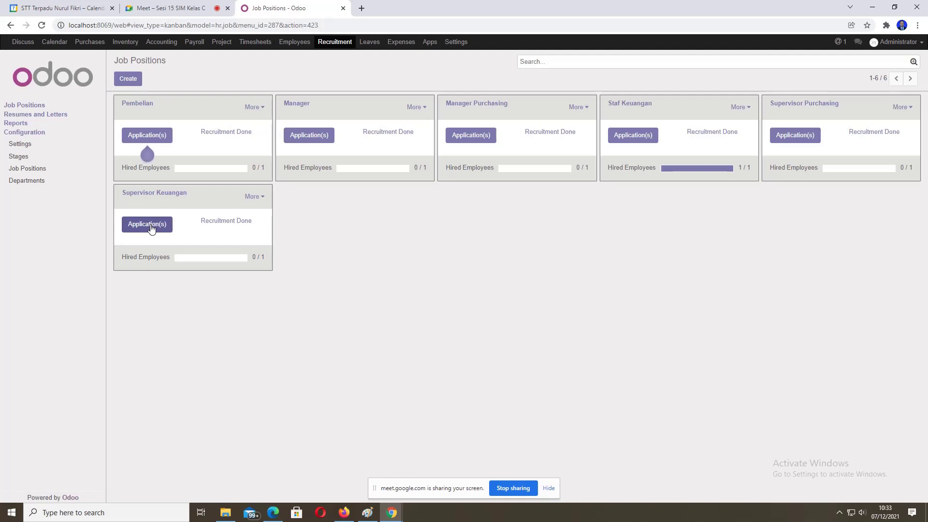
left_click(151, 227)
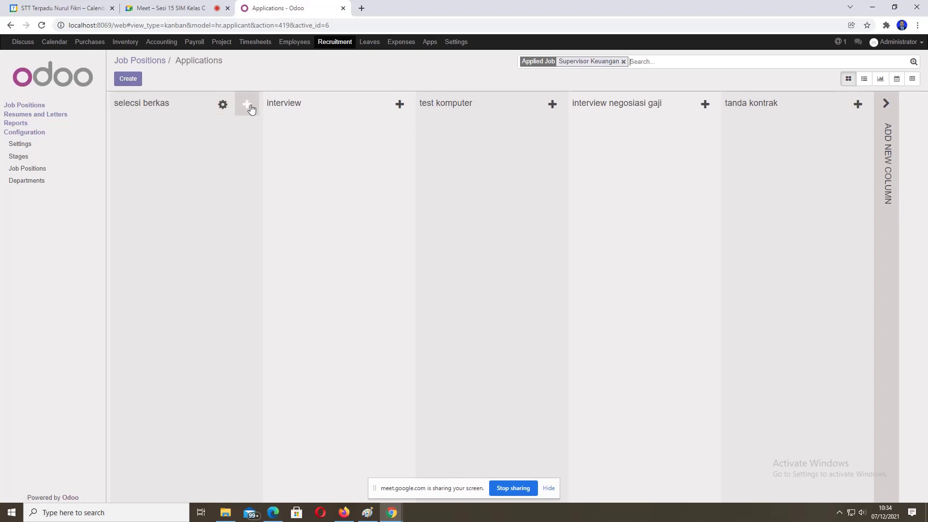
left_click(124, 78)
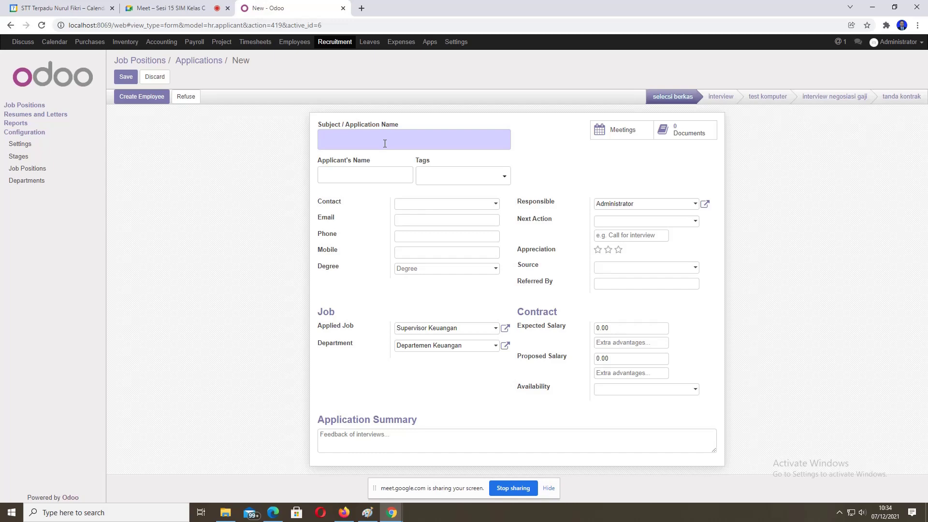
Step: Enter subject 'Lamaran Lowongan', the applicant's name, a newly created contact, e-mail and phone number
type("Joko")
left_click(321, 140)
type("Lamaran ")
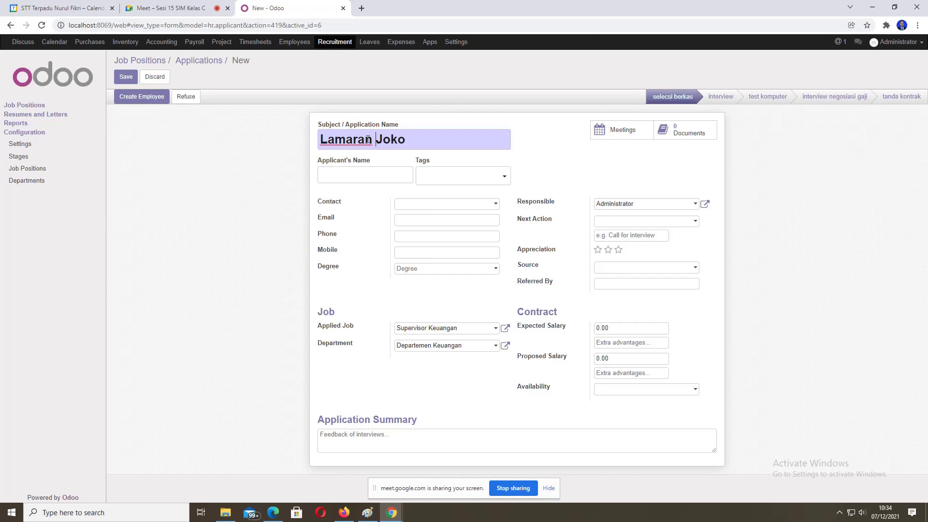
type("Lowongan")
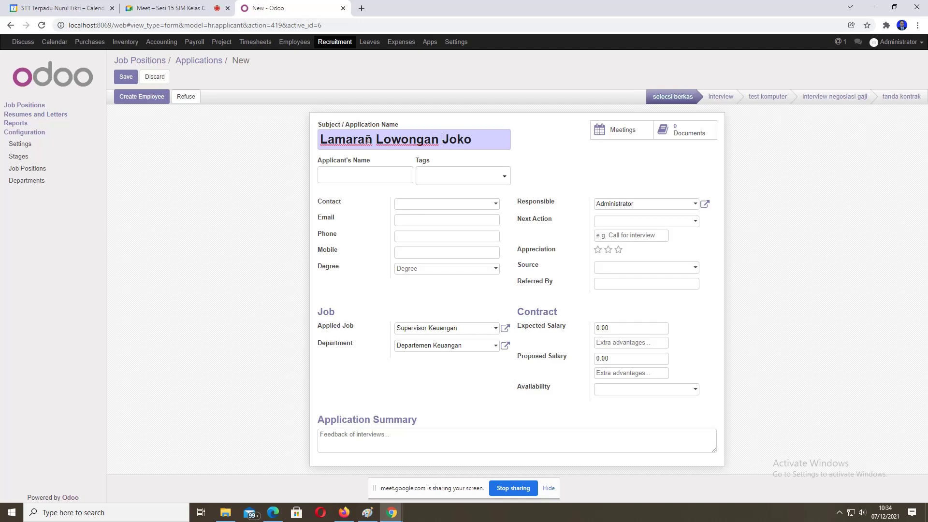
left_click(347, 173)
type("Joko")
key("BackSpace")
key("BackSpace")
key("BackSpace")
type("oko")
left_click(425, 208)
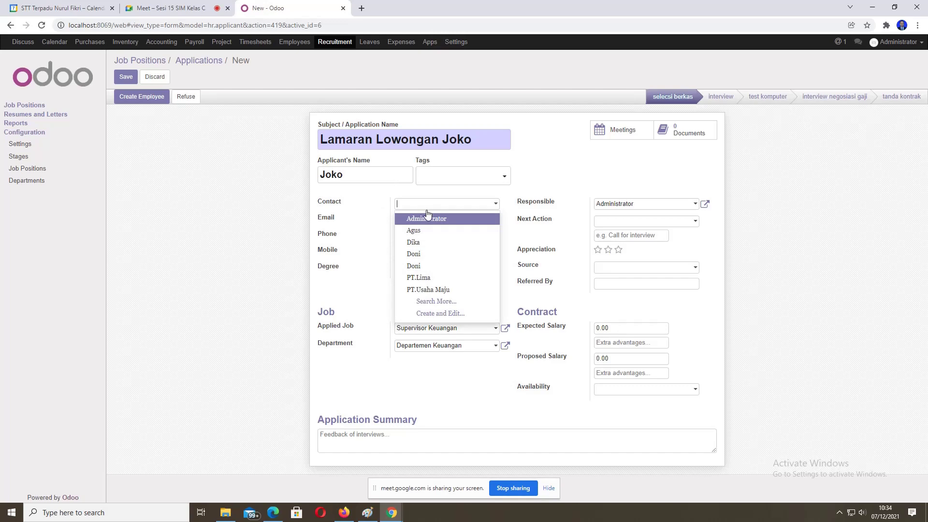
type("jok")
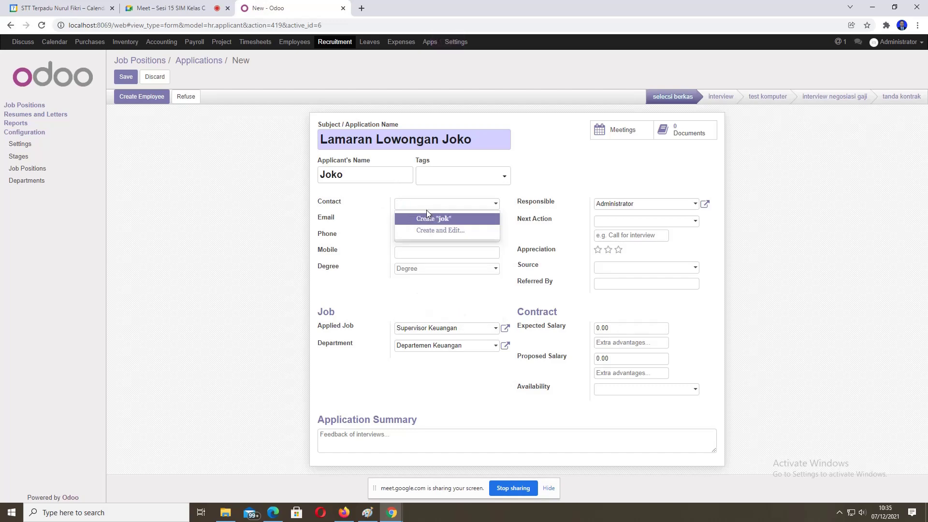
type("Joko")
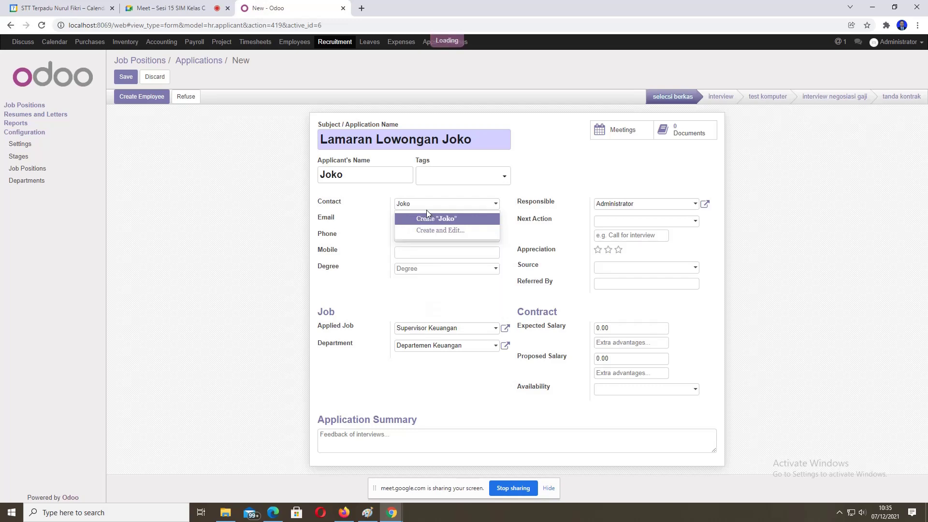
left_click(426, 220)
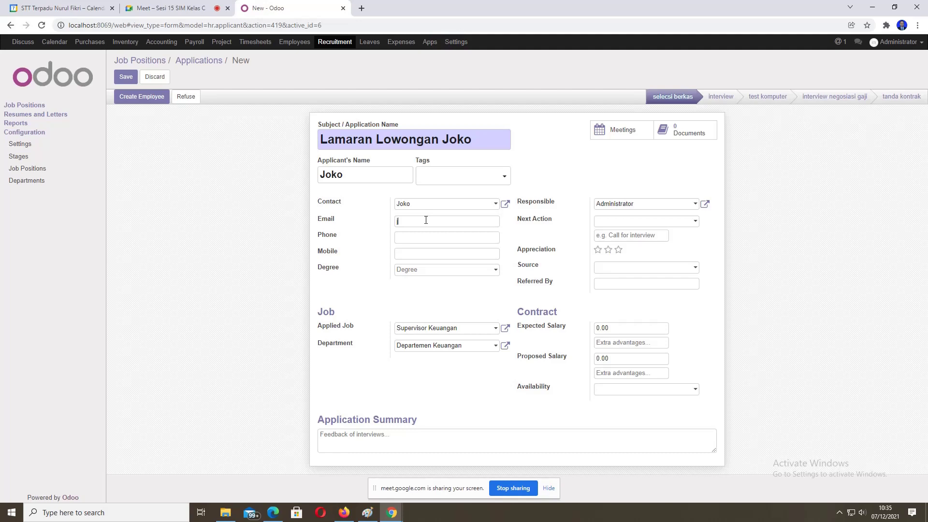
left_click(422, 235)
type("098765555")
Step: Set degree to Bachelor Degree, next action date 12/08/2021 and source Newsletter
left_click(427, 269)
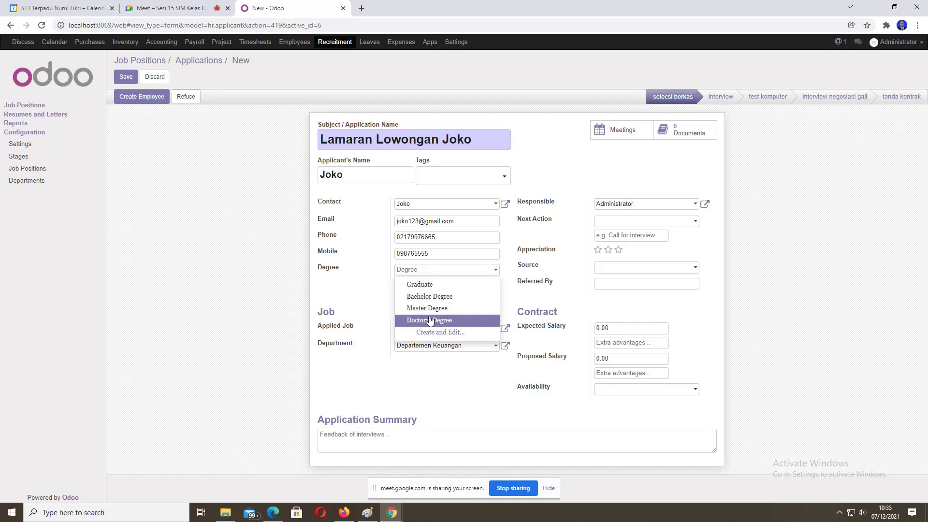
left_click(431, 296)
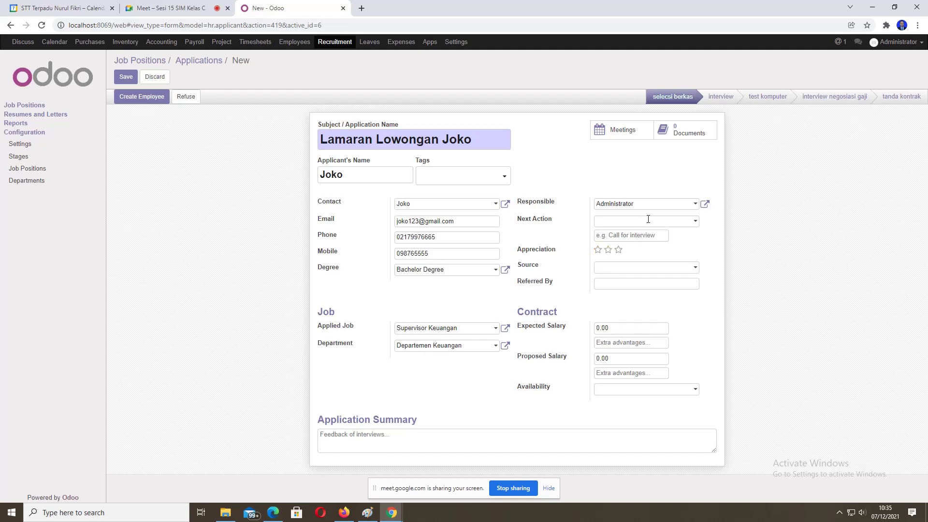
left_click(696, 224)
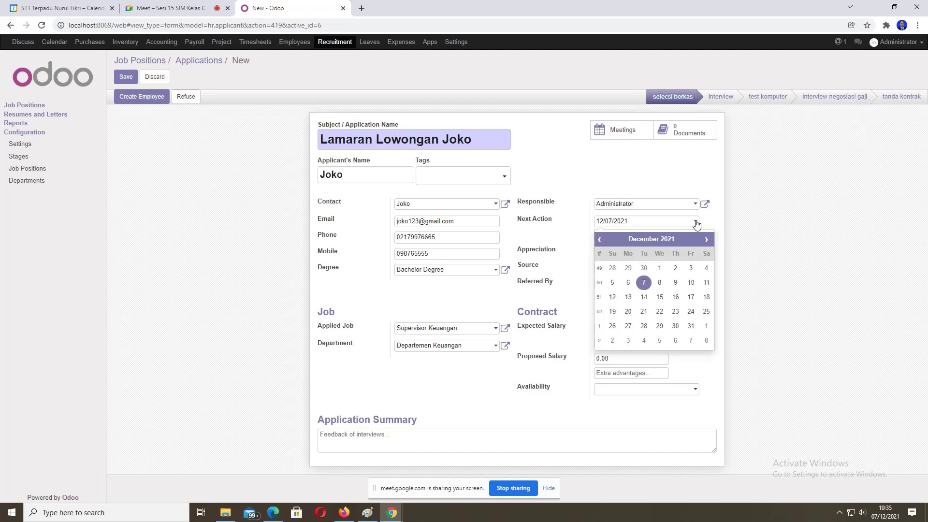
left_click(661, 282)
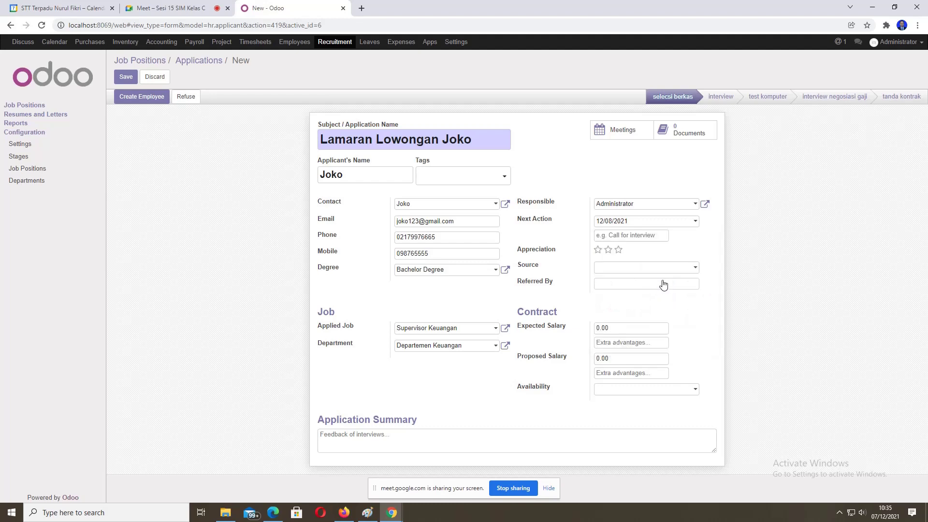
left_click(632, 266)
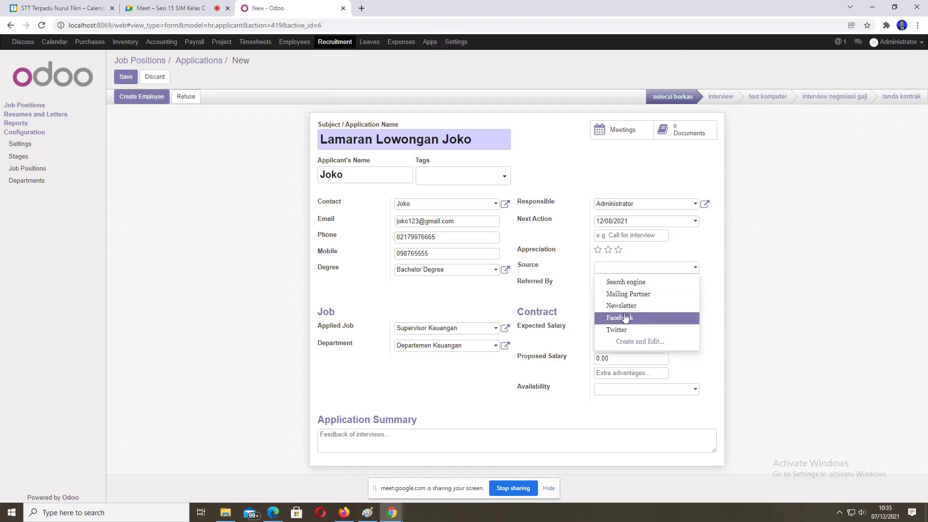
left_click(627, 306)
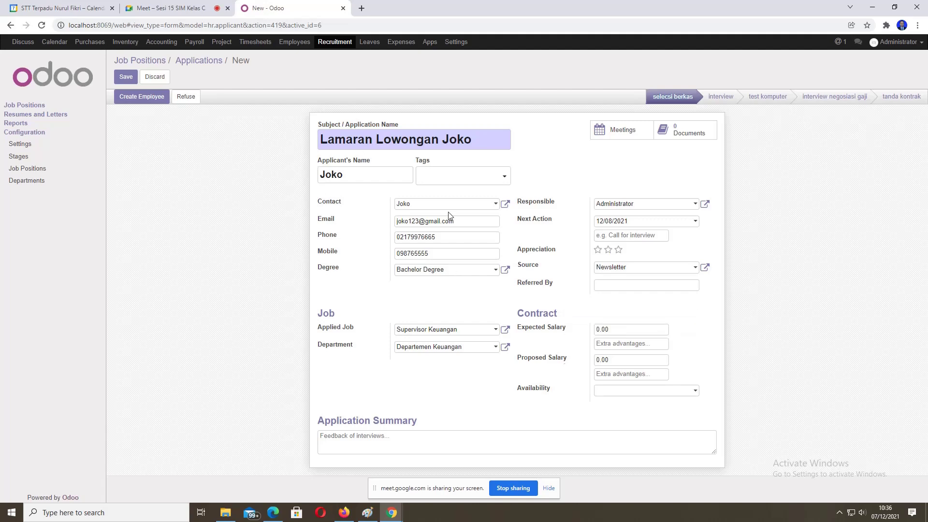
Step: Set expected salary 7000000, proposed salary 6000000 and availability date 12/08/2021
double_click(601, 331)
type("6000000")
type("000")
left_click_drag(609, 360, 571, 326)
left_click_drag(623, 359, 590, 361)
left_click(609, 388)
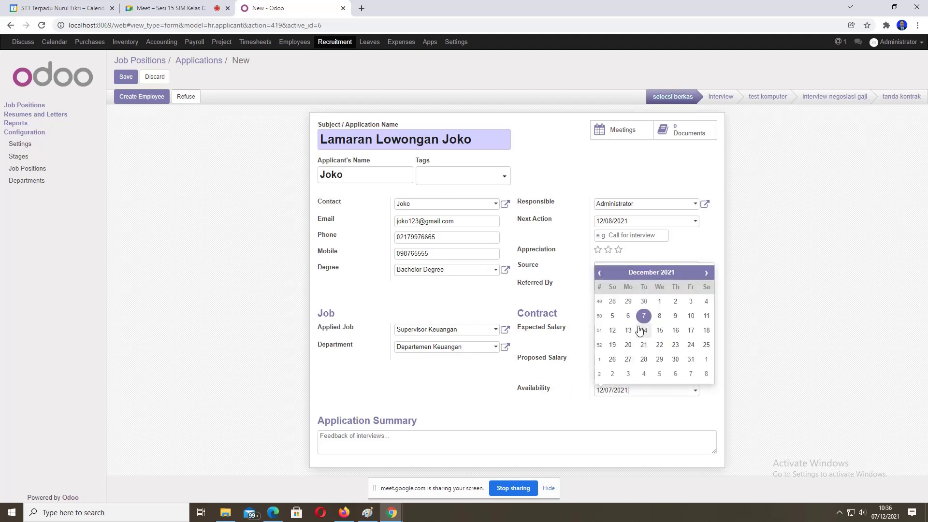
left_click(659, 317)
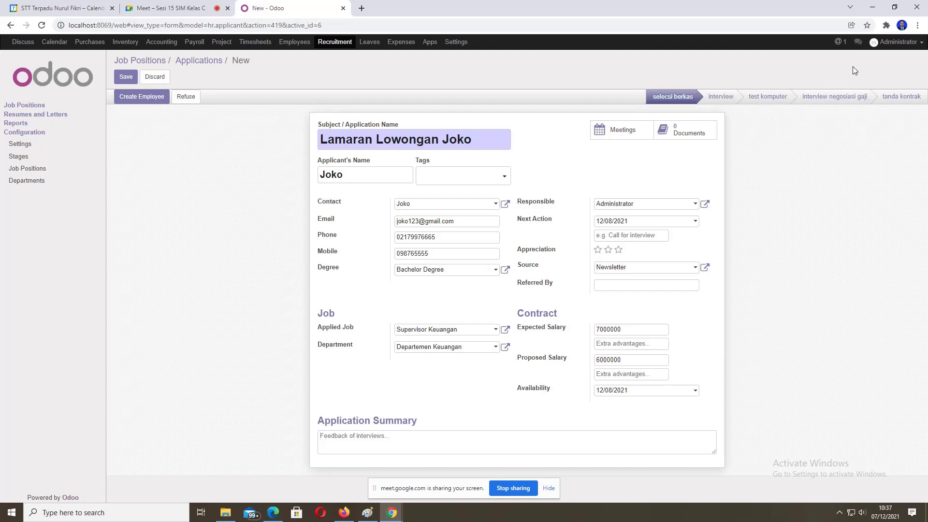
Step: Save the applicant's record and advance it from selecsi berkas to interview
left_click(128, 78)
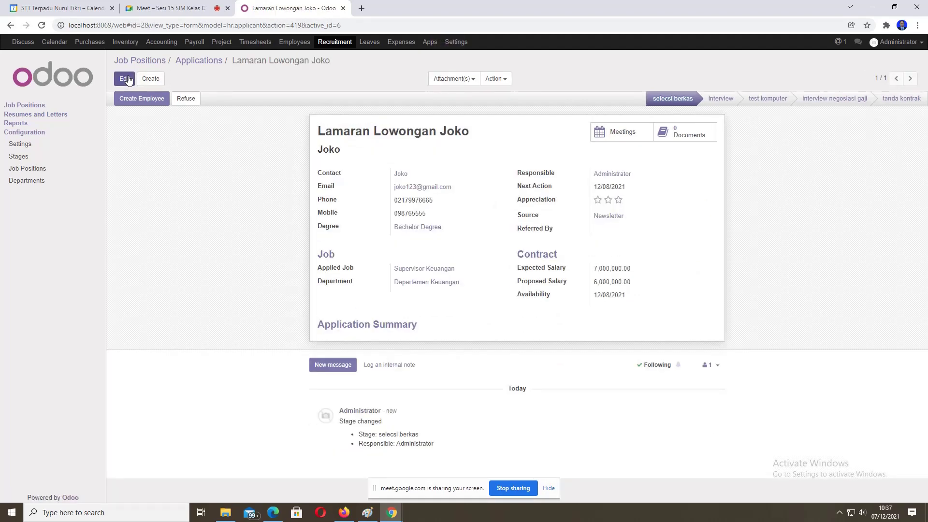
left_click(720, 99)
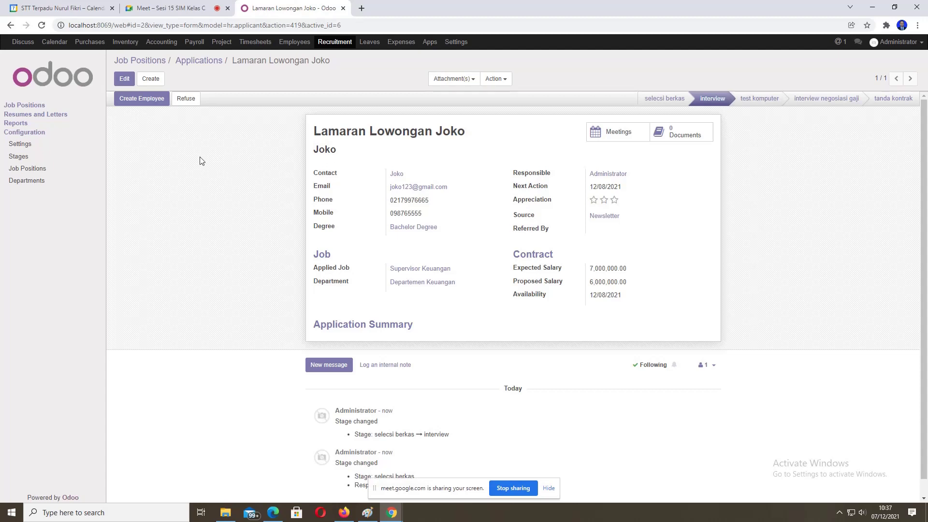
Step: Drag the applicant's card on the Supervisor Keuangan board into test komputer, then open it
left_click(26, 107)
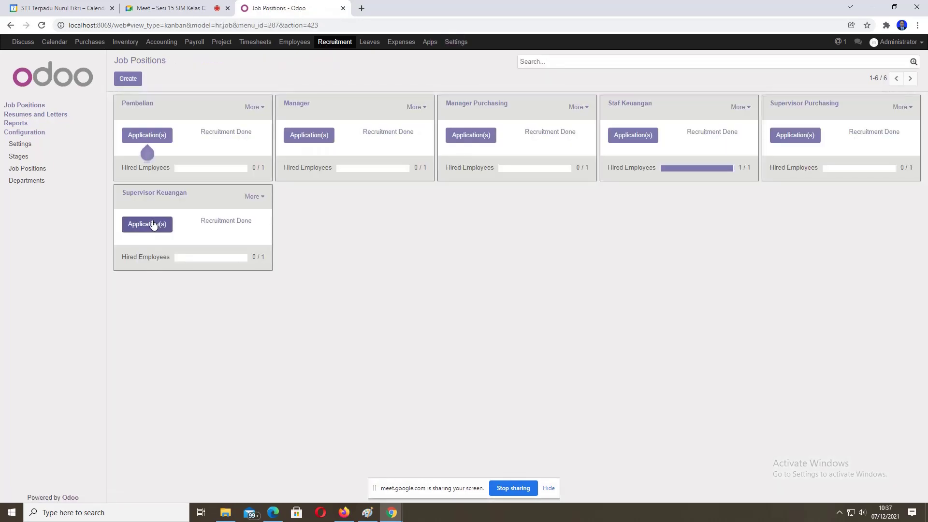
left_click(151, 226)
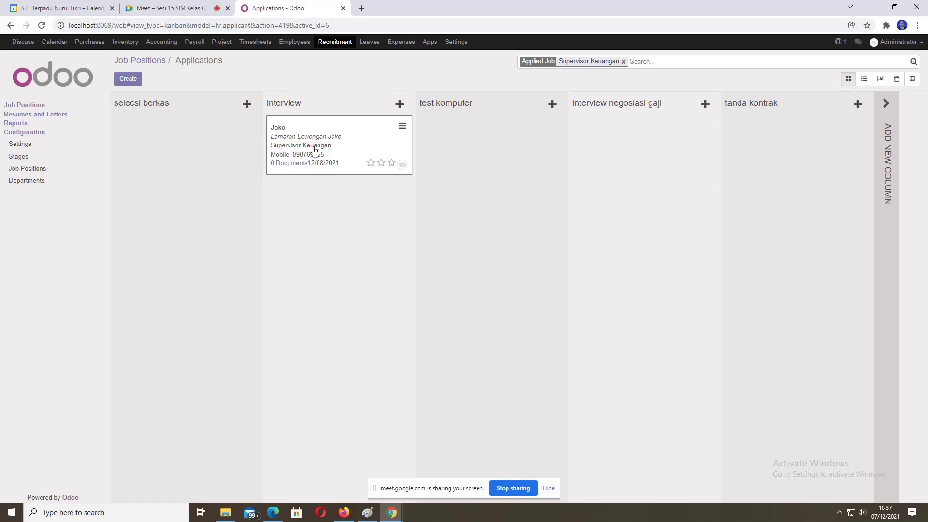
mouse_move(319, 127)
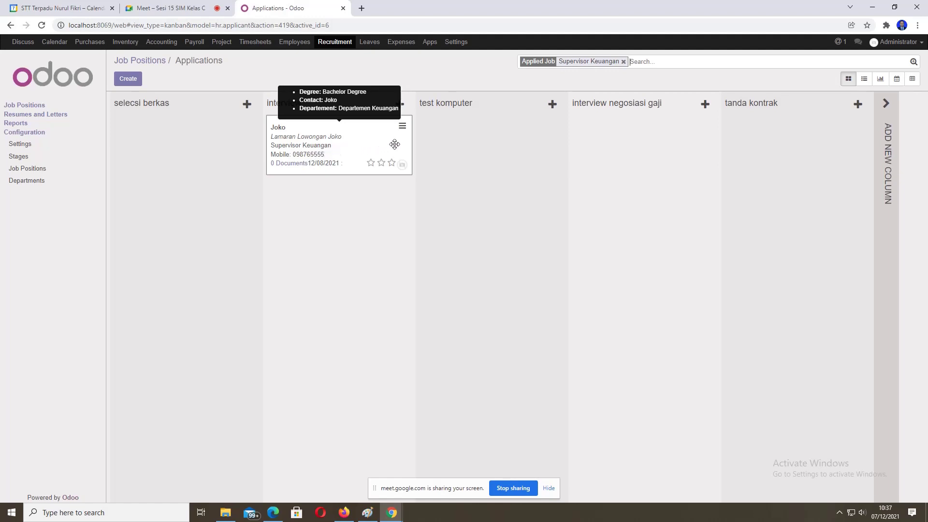
left_click_drag(363, 145, 517, 143)
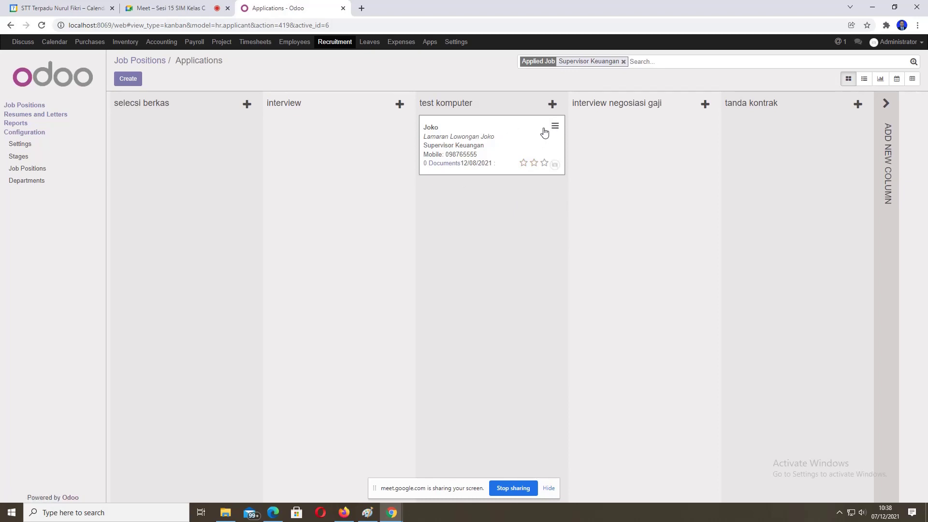
left_click(475, 131)
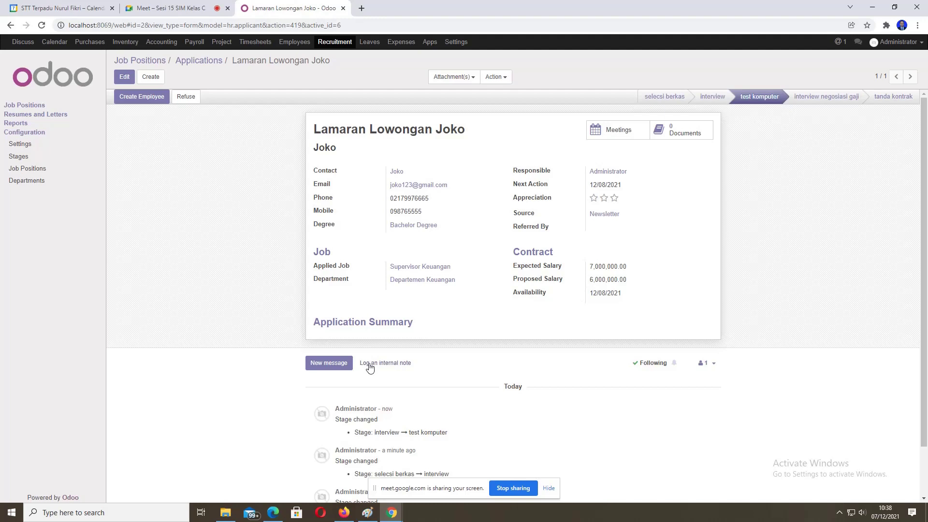
Step: Write 'tidak lulus test komputer' as the application summary and save it
left_click(126, 76)
left_click(367, 439)
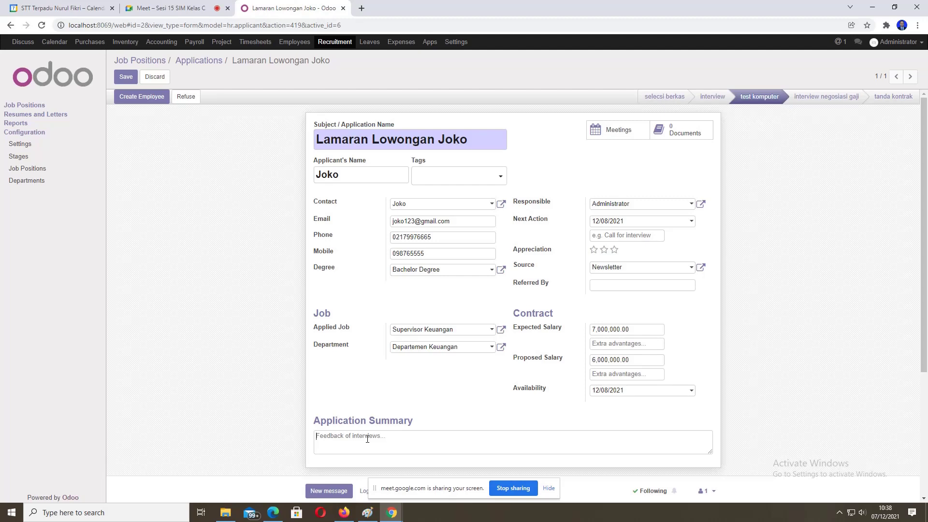
type("tidak ")
type("lu")
type("lu")
type("s tes")
type("t komputr")
type("=")
key("BackSpace")
key("BackSpace")
type("er")
left_click(132, 78)
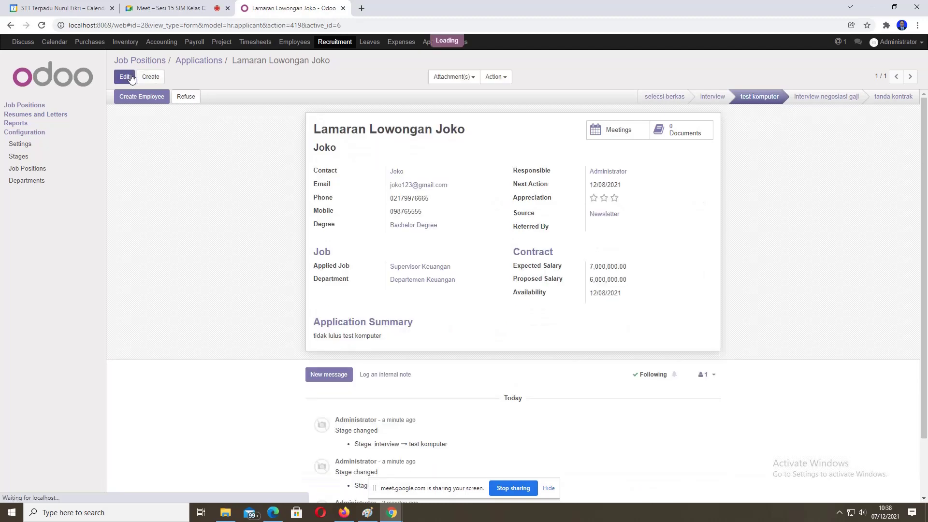
Step: From Job Positions, open the Supervisor Keuangan applications and create another application
left_click(34, 106)
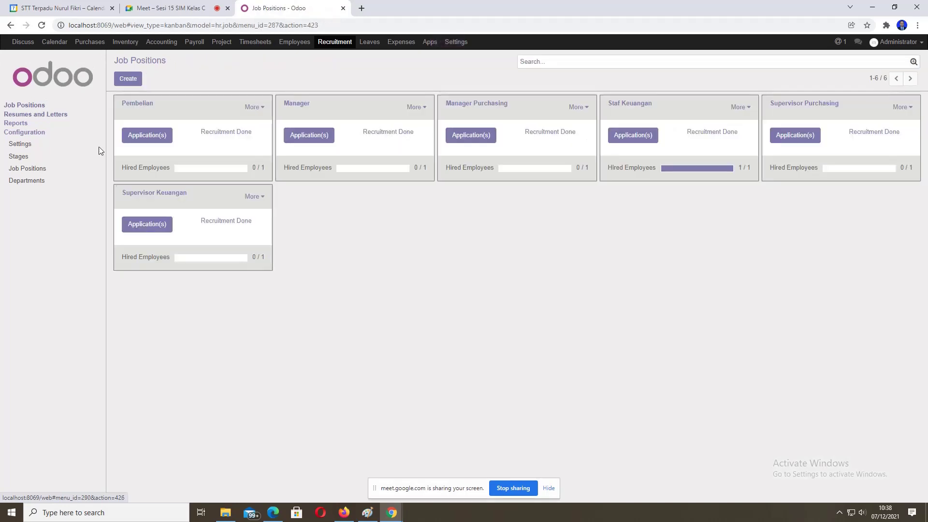
left_click(147, 155)
left_click(155, 227)
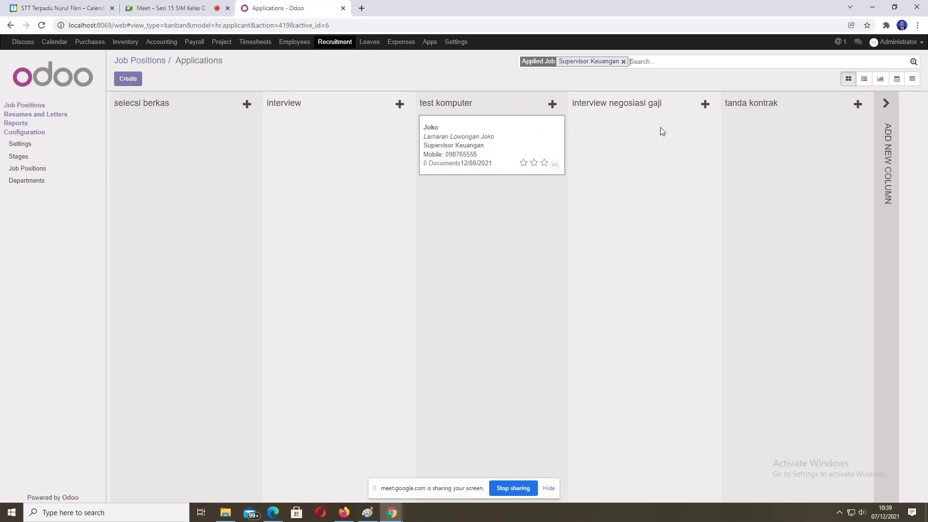
left_click(127, 79)
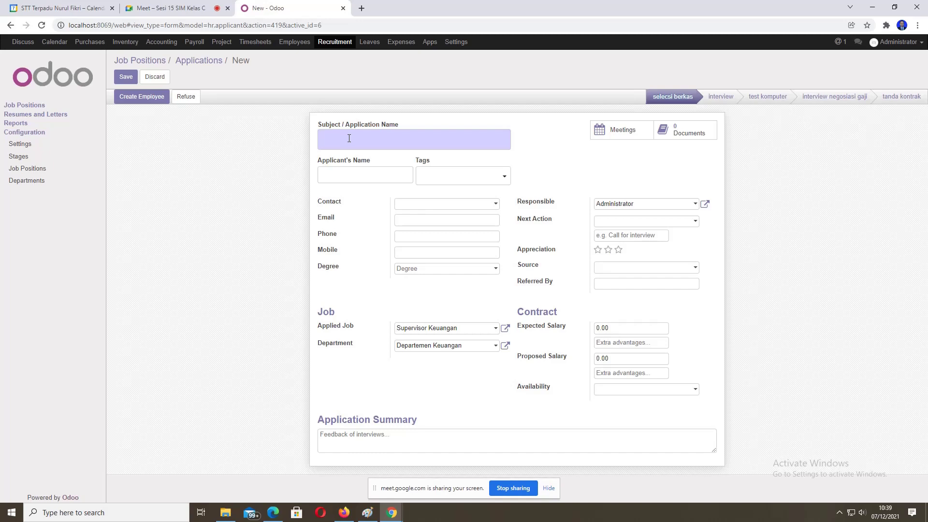
Step: Enter subject 'Lamaran', the applicant's name, and a newly created linked contact
type("Gani")
type("Lamaran")
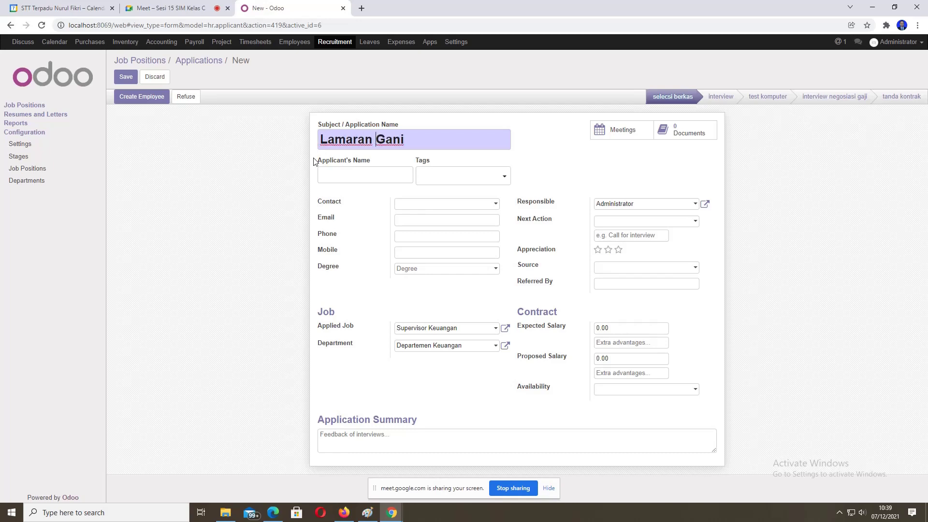
left_click(347, 172)
type("Gani")
left_click(409, 207)
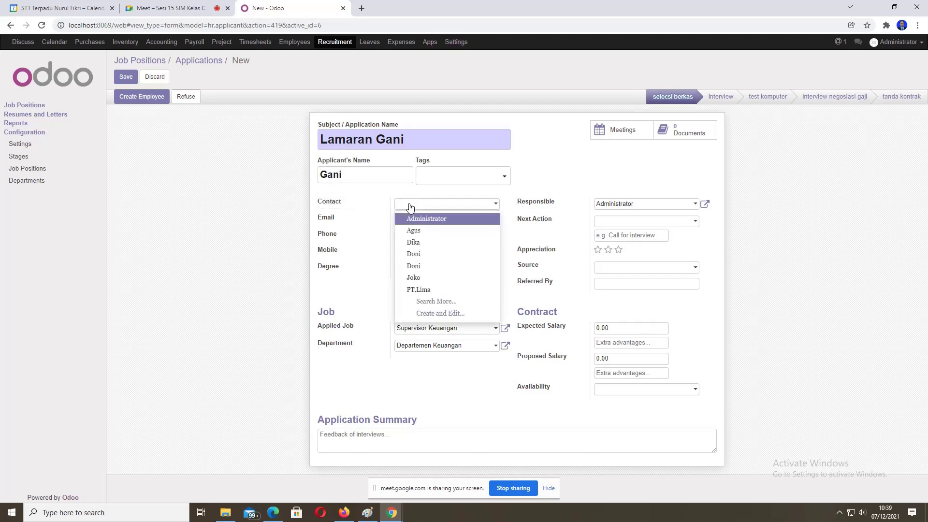
type("Gani")
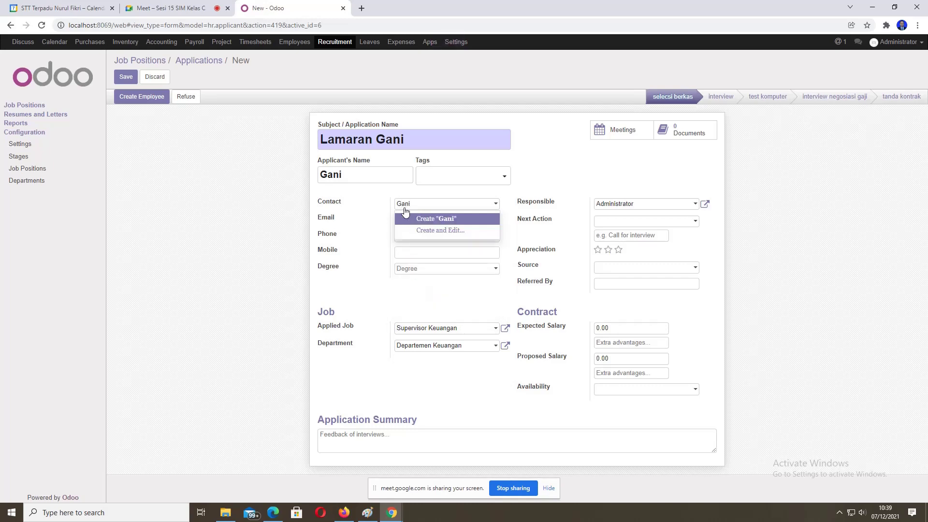
left_click(423, 220)
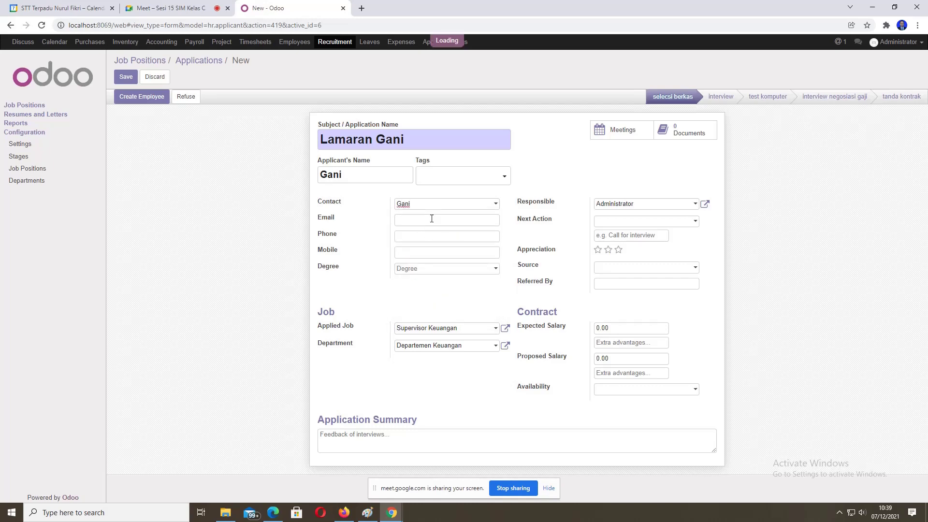
Step: Fill in the applicant's e-mail, phone and mobile numbers, and choose Bachelor Degree
left_click(431, 220)
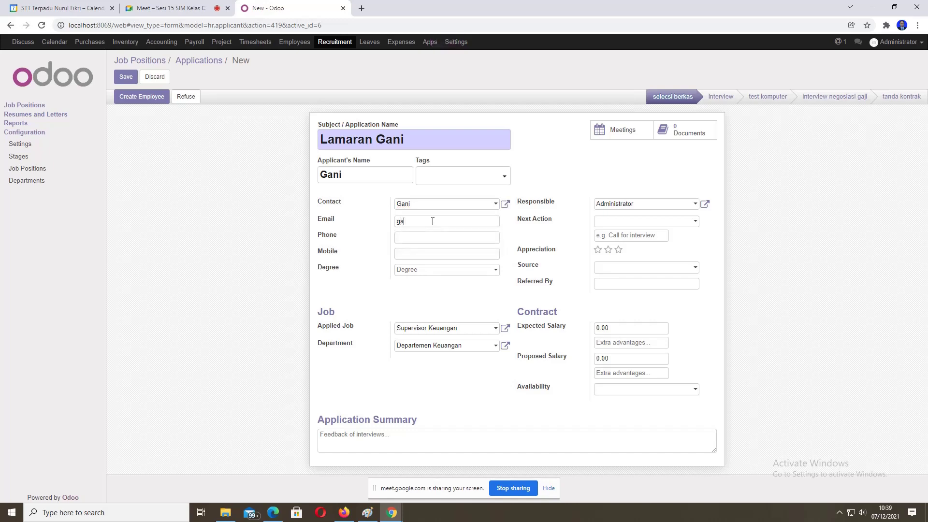
left_click(431, 234)
type("02189000")
left_click(435, 251)
type("099887666")
left_click(438, 270)
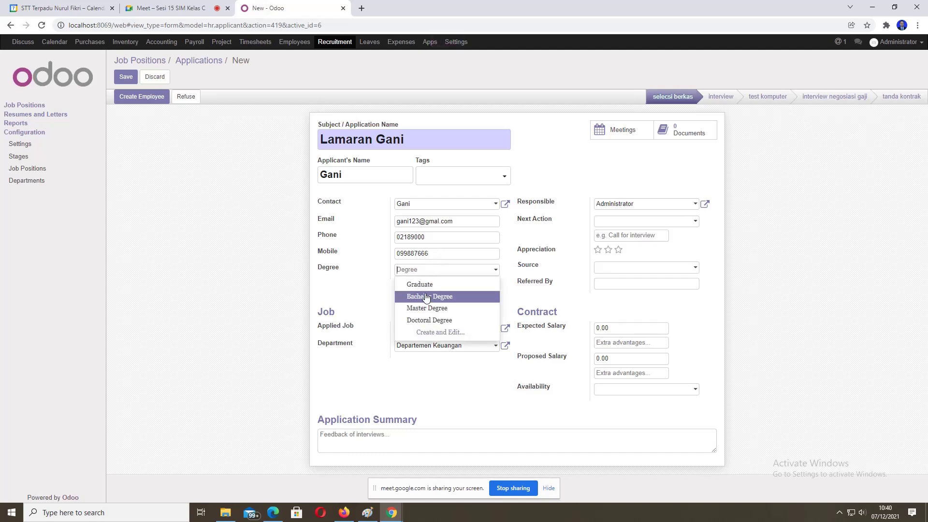
left_click(426, 296)
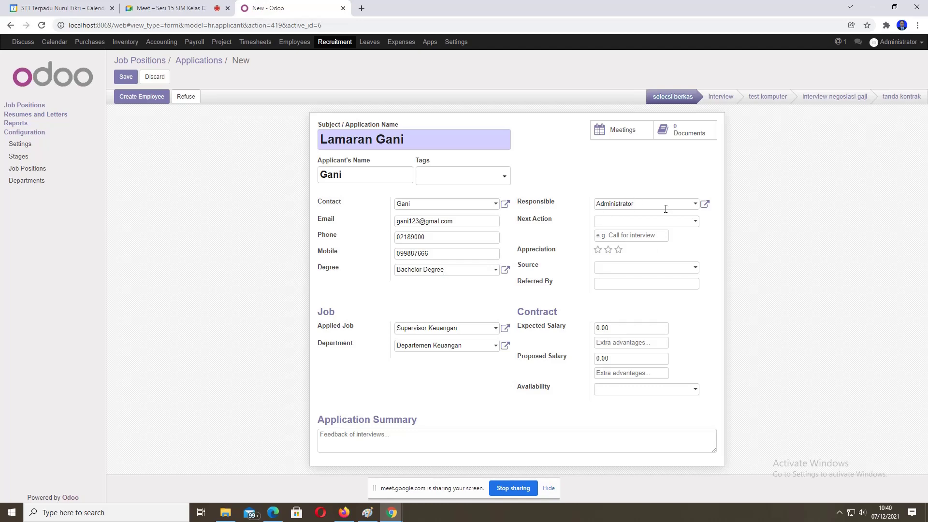
Step: Set the next action date to 12/08/2021 and the applicant source to Newsletter
left_click(696, 222)
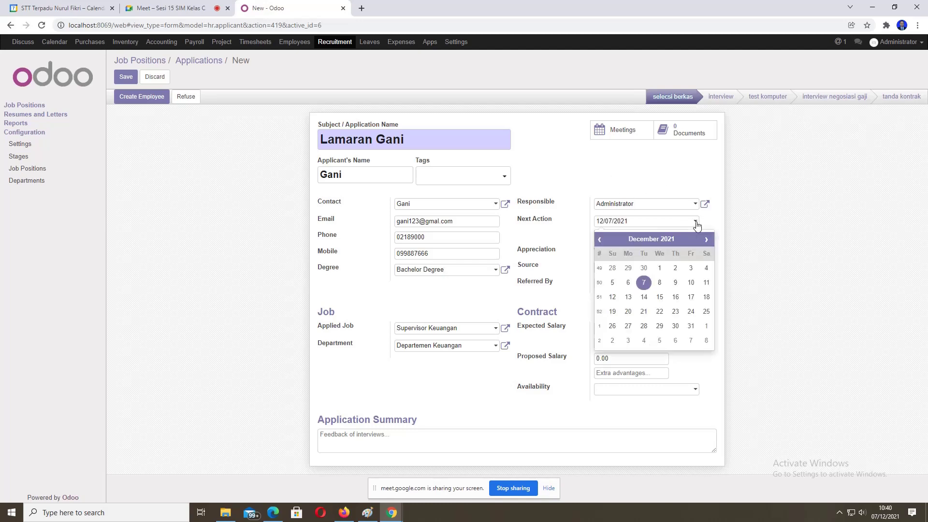
left_click(660, 282)
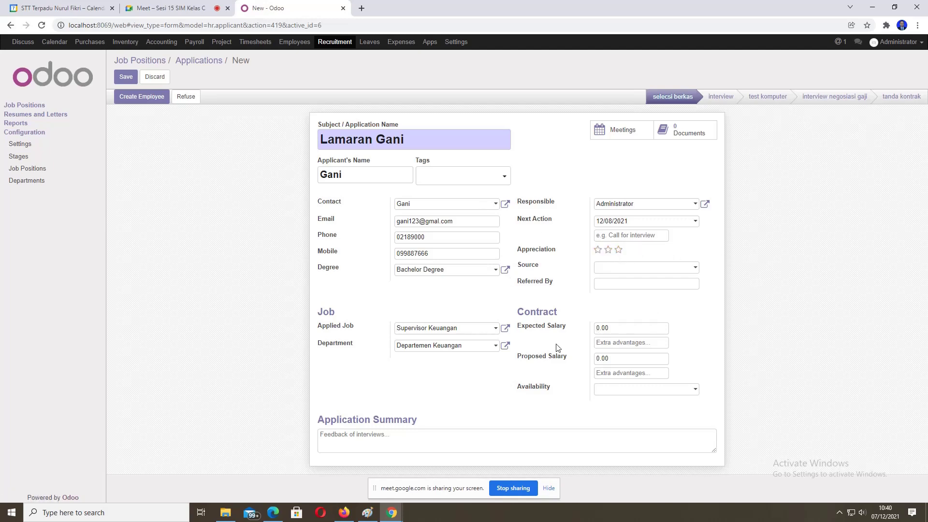
left_click(618, 250)
left_click(603, 269)
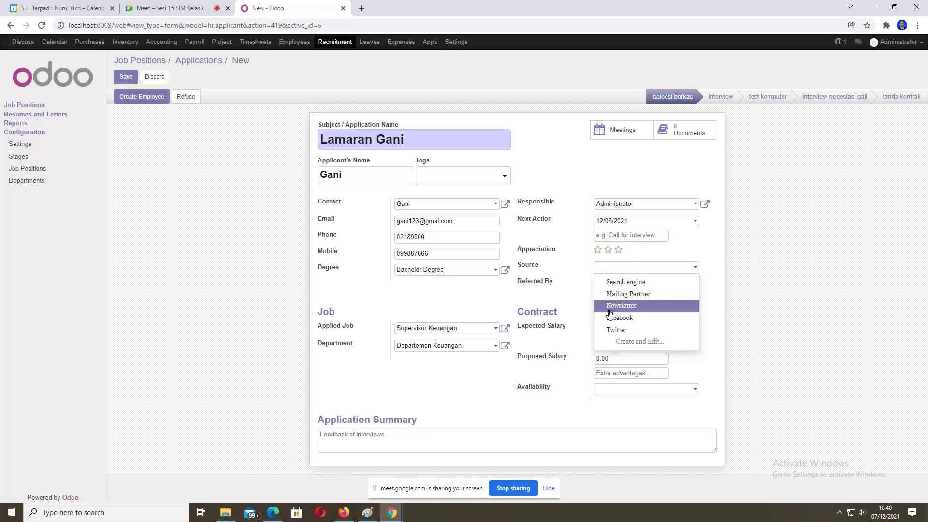
key("Down")
key("Down")
key("Down")
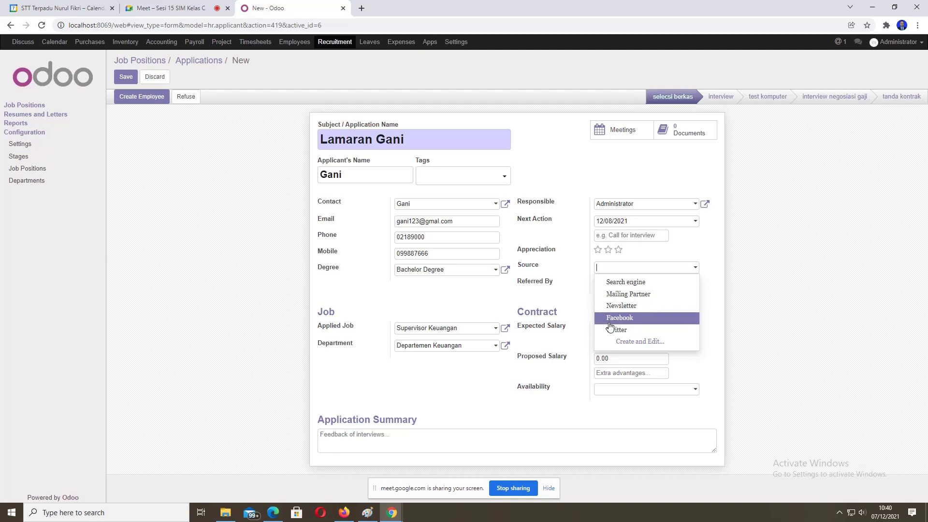
left_click(615, 310)
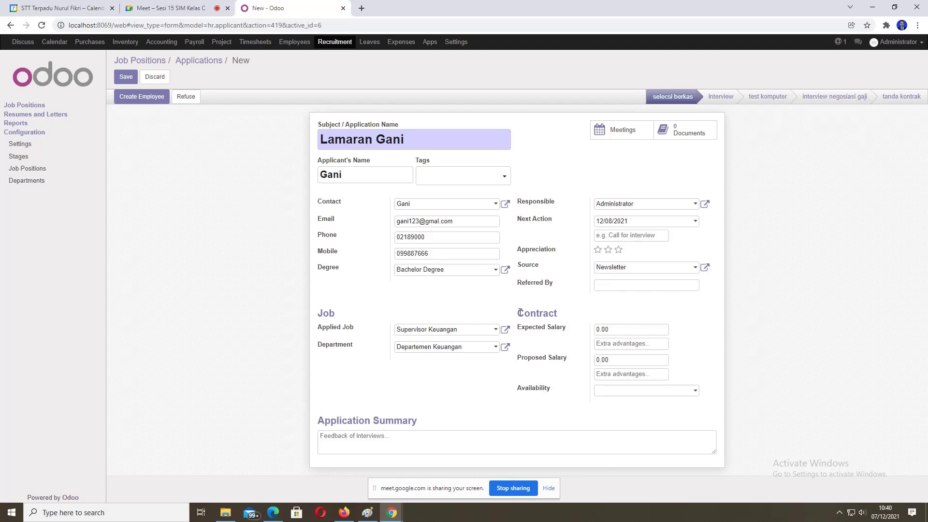
Step: Enter an expected salary of 6,000,000 and a proposed salary of 5,500,000
left_click_drag(520, 313, 560, 314)
left_click(561, 317)
left_click(630, 328)
type("6000000")
left_click_drag(610, 329, 632, 331)
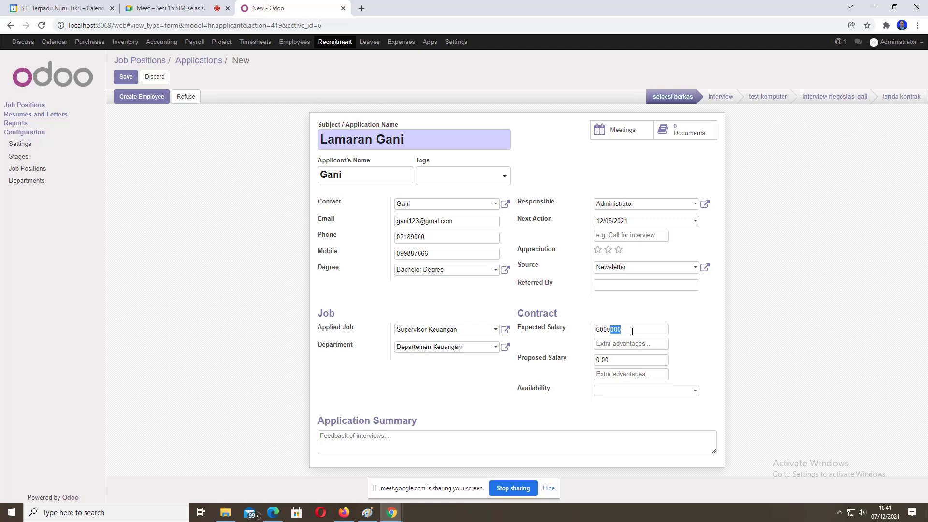
left_click(599, 330)
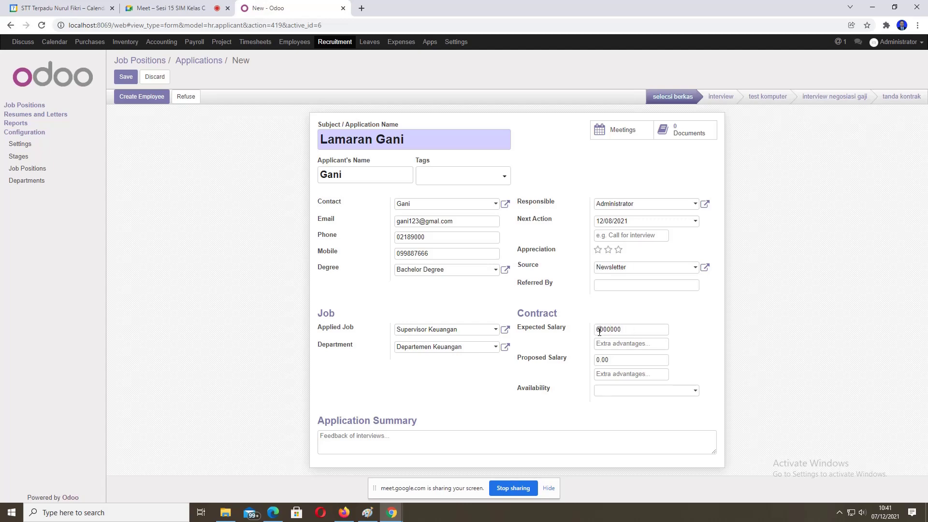
left_click(599, 359)
double_click(627, 359)
type("5000000")
key("BackSpace")
key("BackSpace")
key("BackSpace")
key("BackSpace")
key("BackSpace")
key("BackSpace")
type("500000")
left_click_drag(609, 359, 622, 360)
Step: Set availability to 12/08/2021 and save the application
left_click(617, 390)
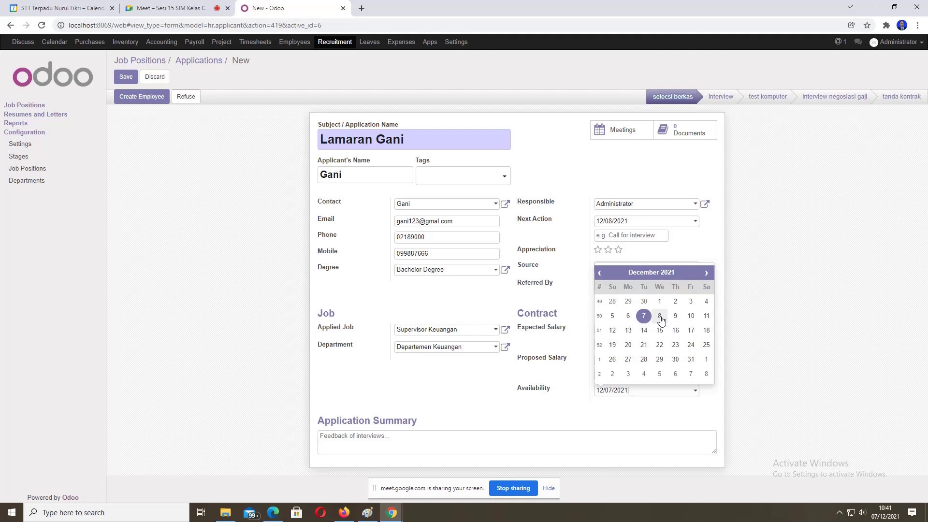
left_click(660, 319)
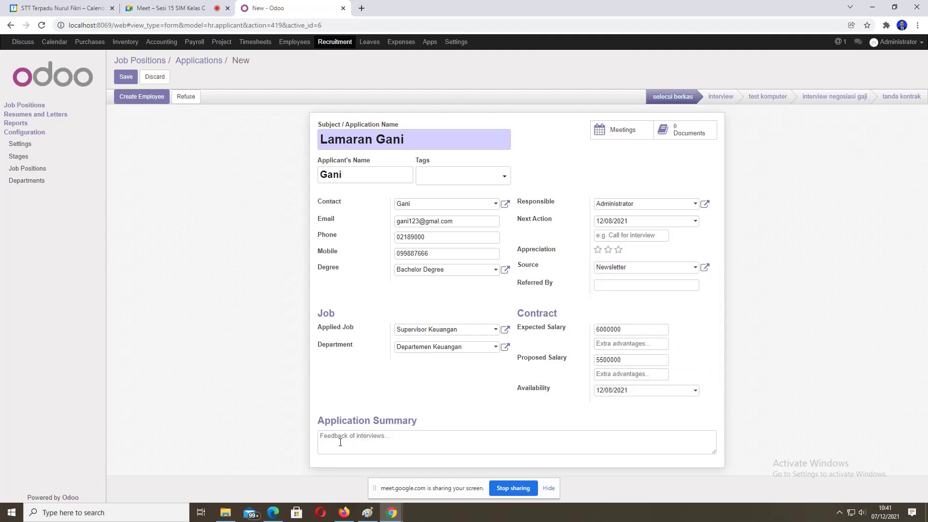
left_click(124, 81)
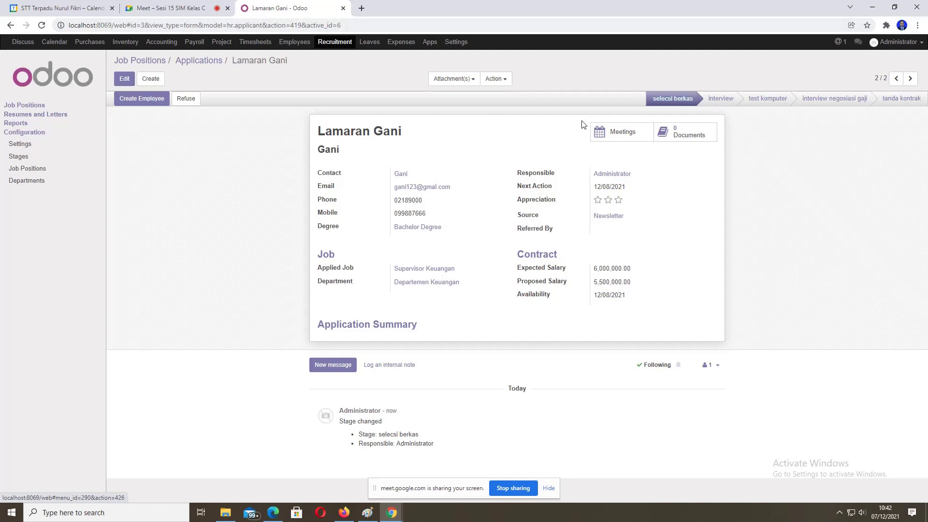
Step: Put the application in the interview stage and return to the Recruitment Job Positions overview
left_click(721, 100)
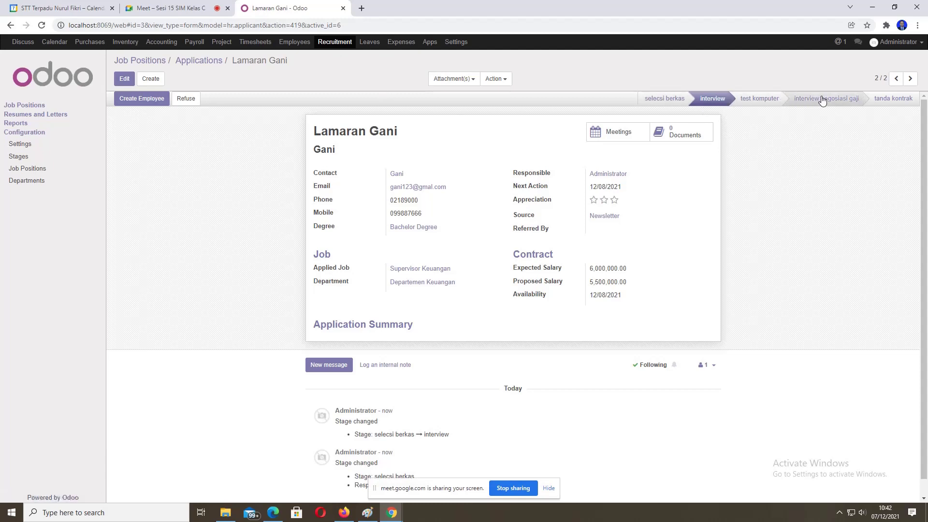
left_click(327, 44)
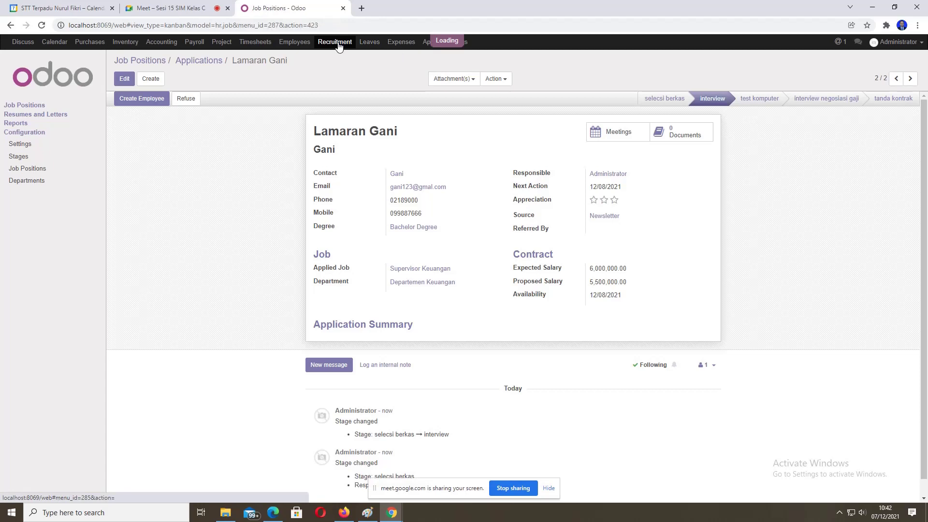
left_click(18, 109)
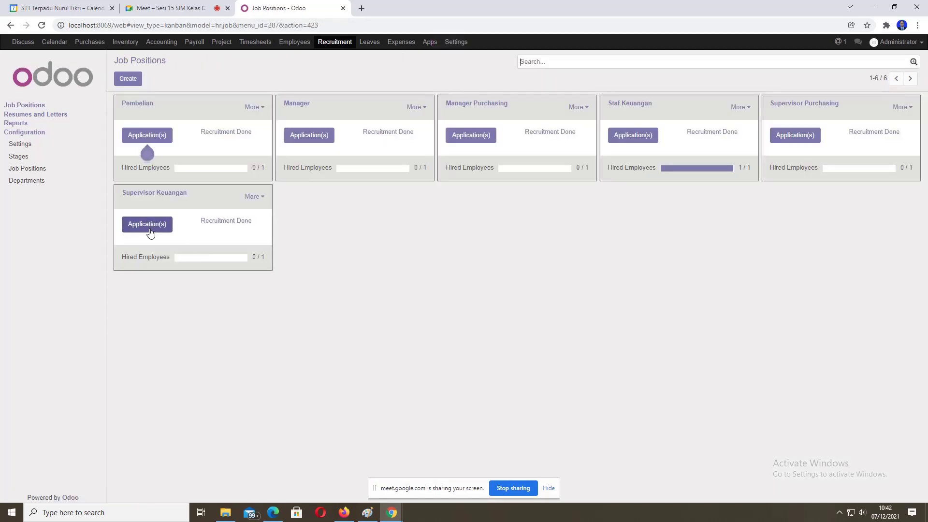
left_click(149, 225)
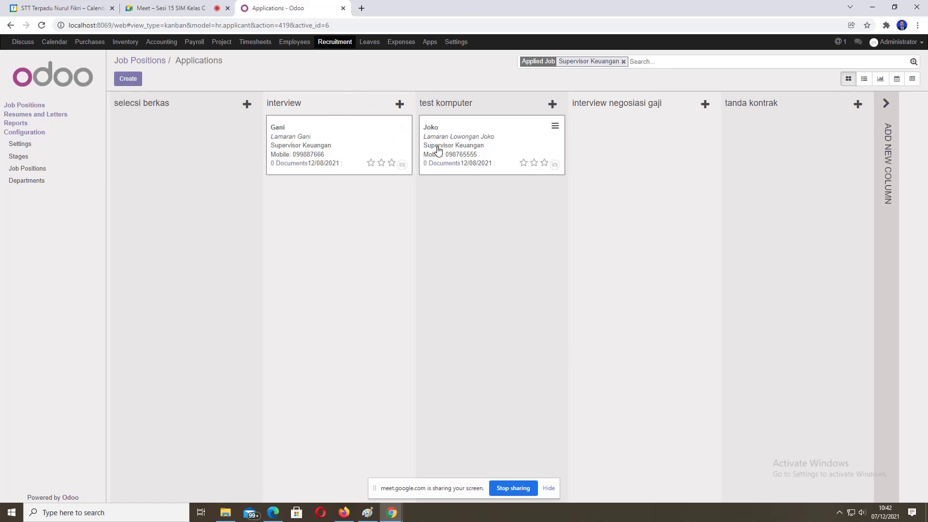
mouse_move(438, 150)
left_click(347, 154)
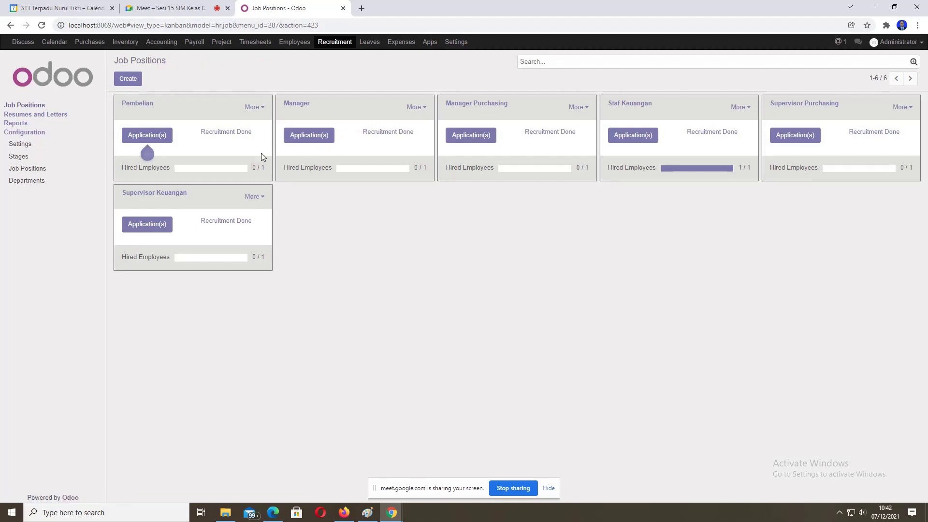
Step: In Supervisor Keuangan applications, drag the card through test komputer and interview negosiasi gaji to tanda kontrak, then open it
left_click(160, 226)
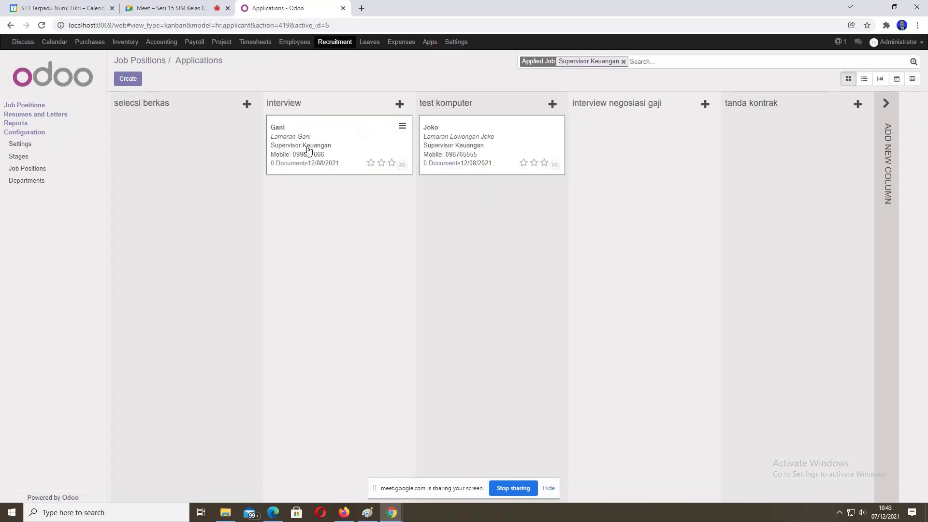
left_click_drag(308, 150, 455, 204)
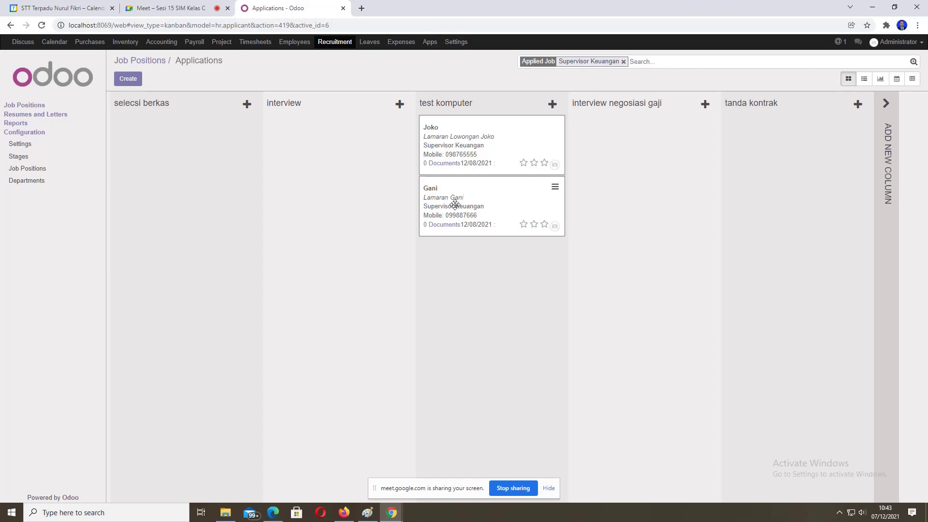
left_click_drag(456, 215, 614, 221)
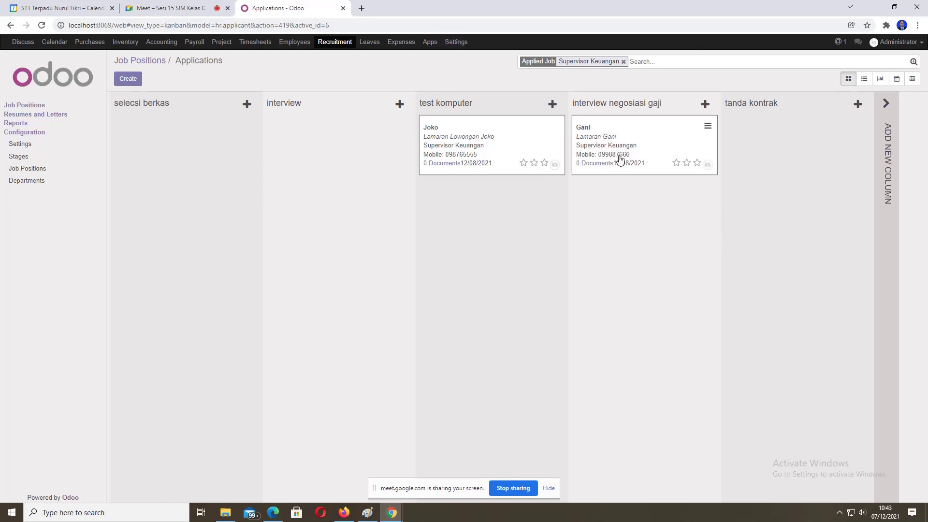
left_click_drag(620, 158, 774, 152)
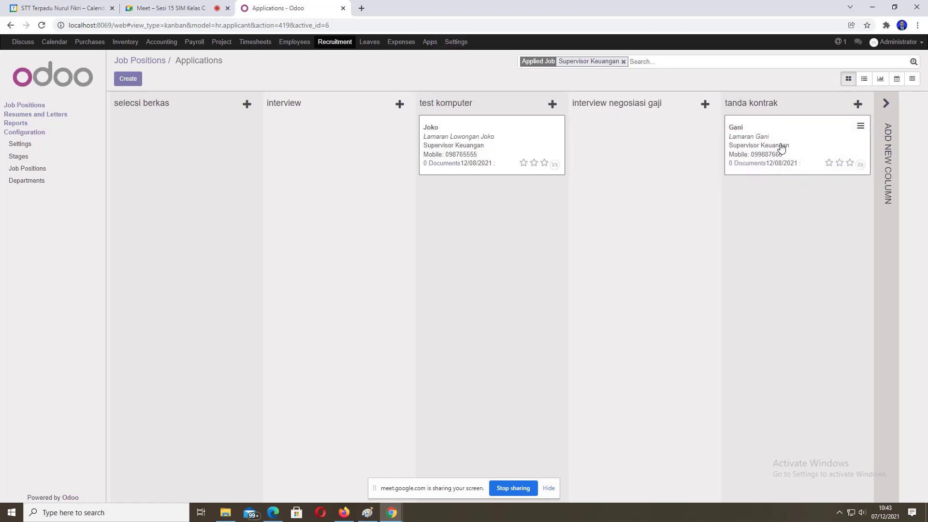
left_click(781, 147)
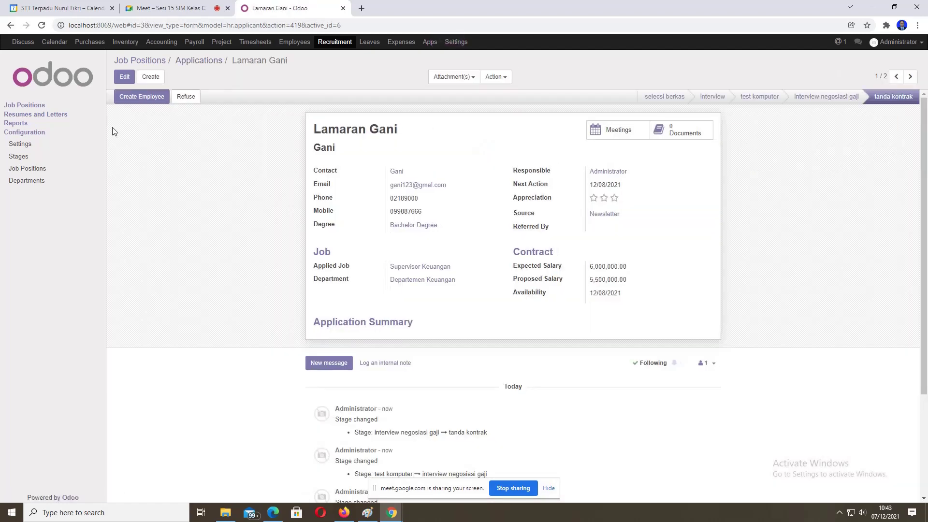
Step: Create an employee from the application and review its Personal Information and HR Settings tabs
left_click(129, 103)
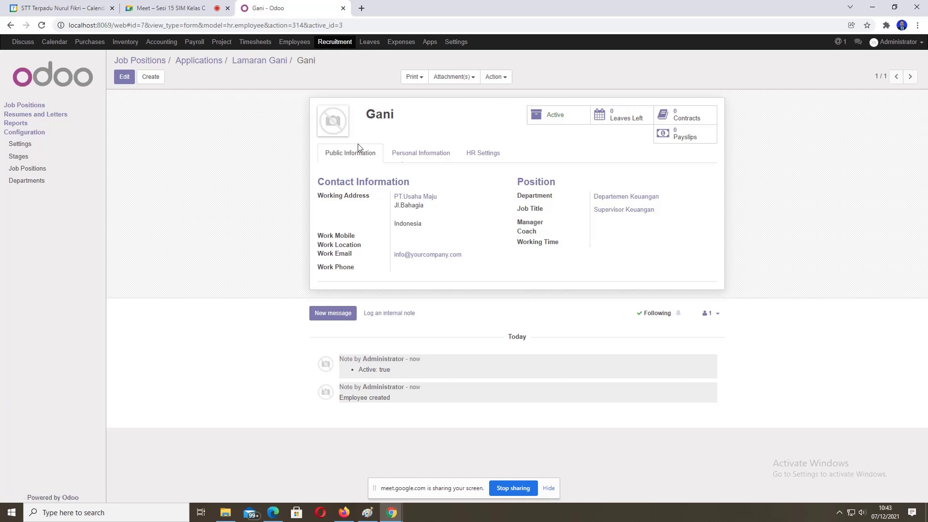
left_click(414, 159)
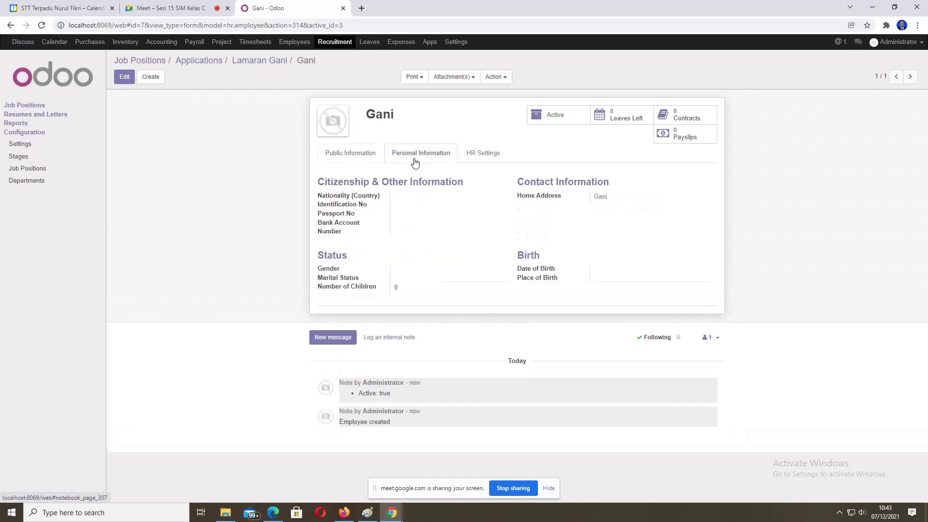
left_click(478, 159)
left_click(424, 155)
Step: Edit the employee and open the Related User list under HR Settings
left_click(122, 77)
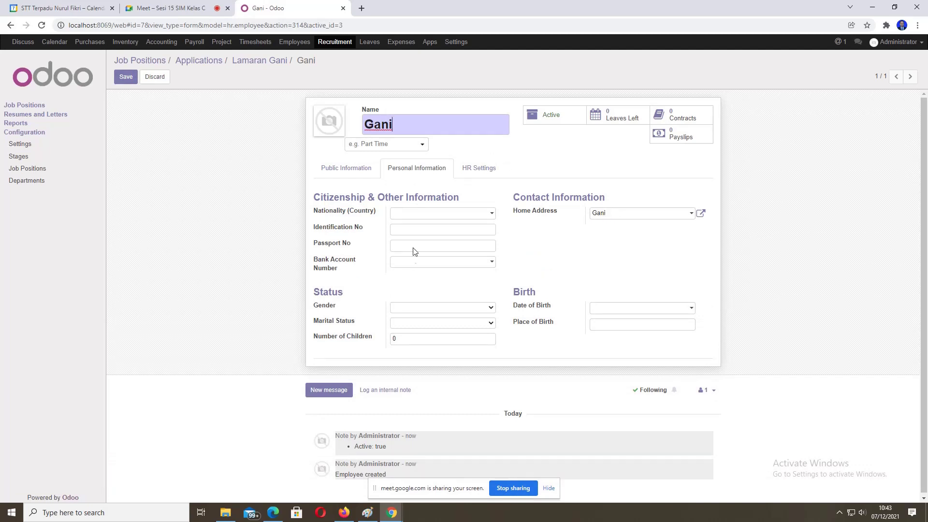
left_click(468, 168)
left_click(487, 214)
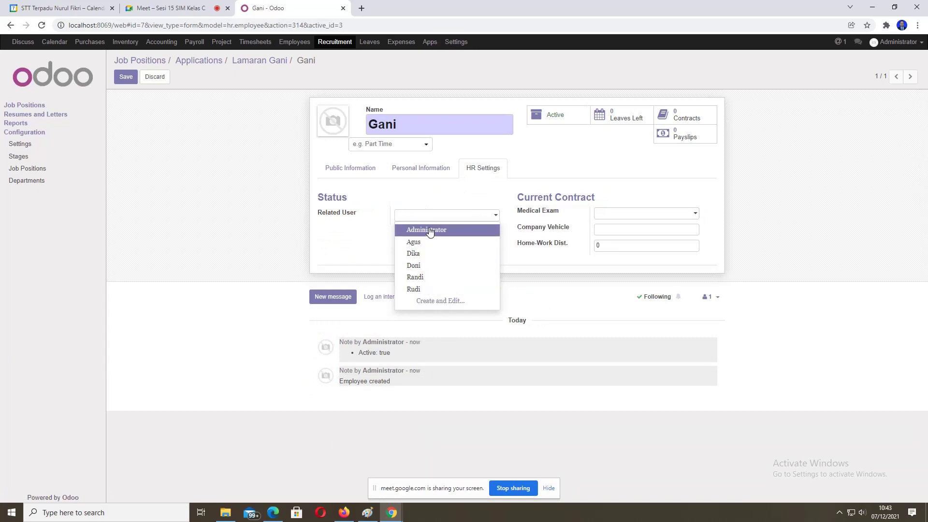
Step: Create a new related user for the employee with e-mail address and phone details, and save it
type("Gani")
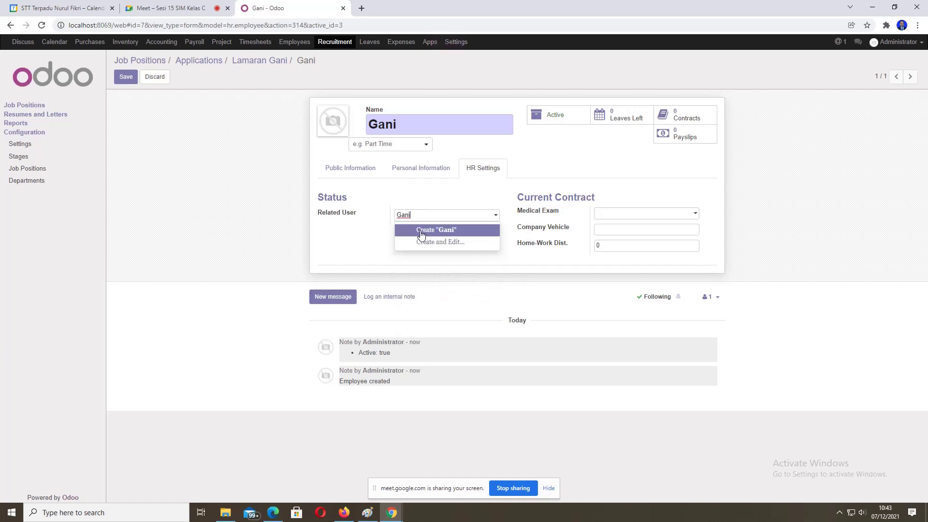
left_click(427, 231)
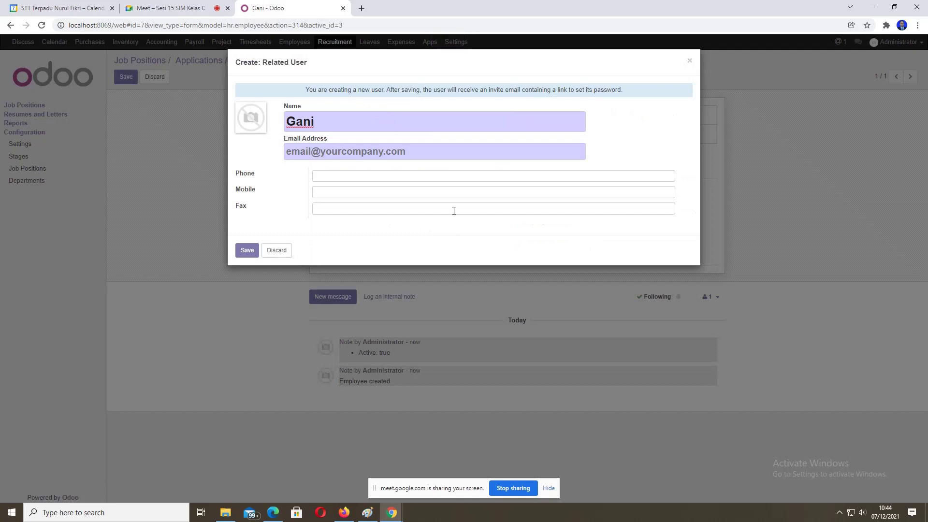
left_click(288, 152)
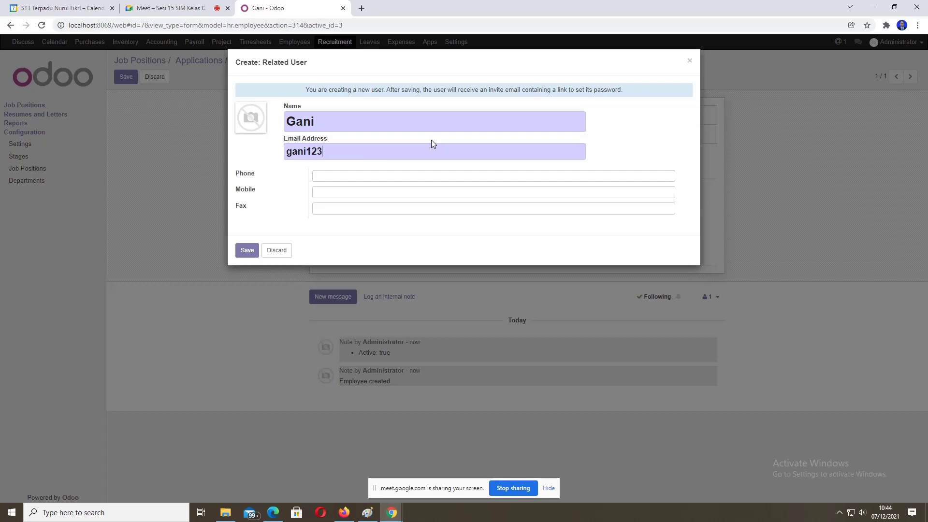
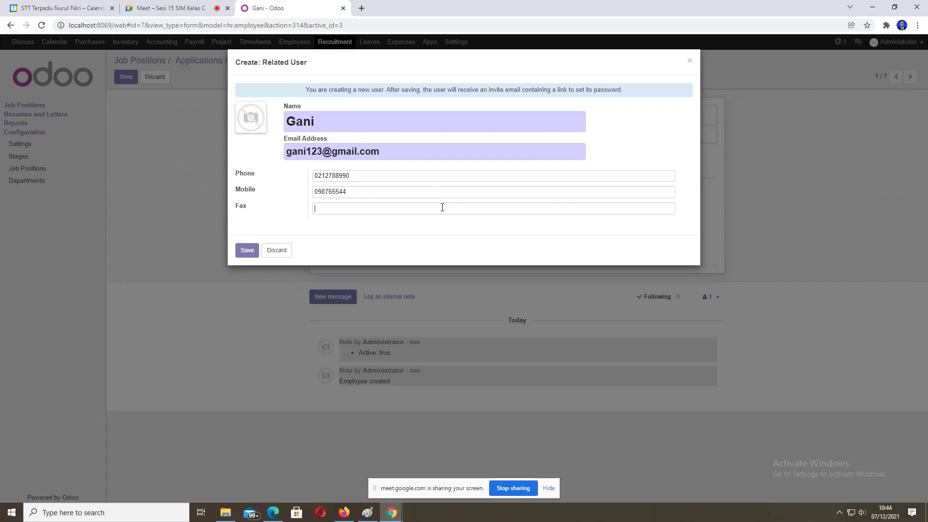
type("9899000")
left_click(249, 250)
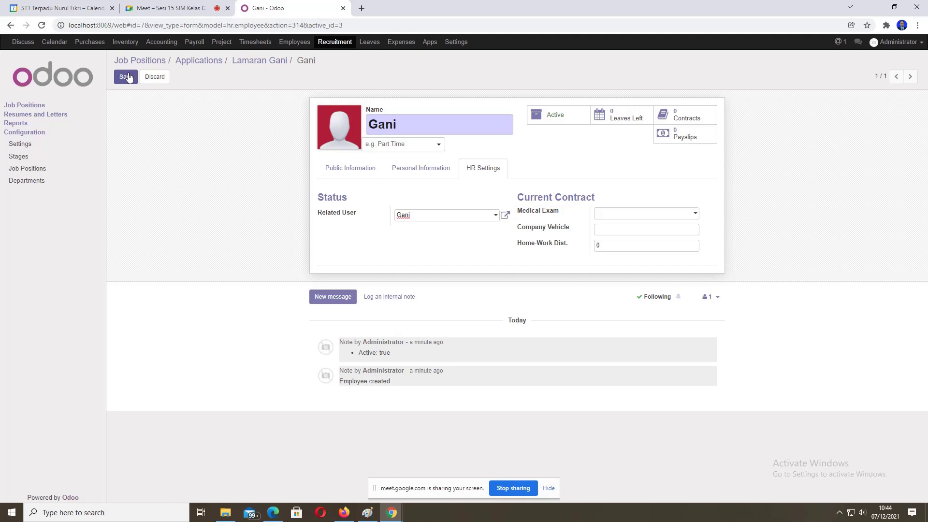
Step: Save the employee record, then open the employee's user account under Settings > Users
left_click(126, 77)
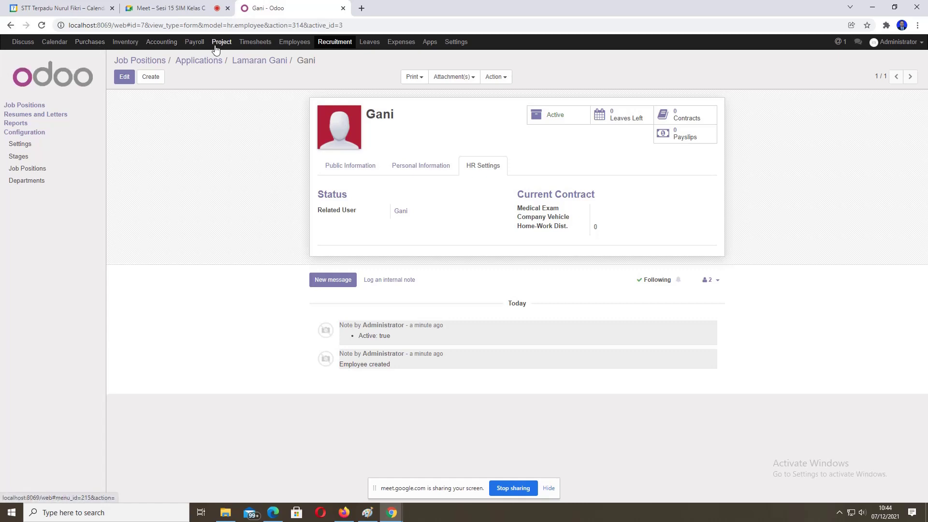
left_click(296, 42)
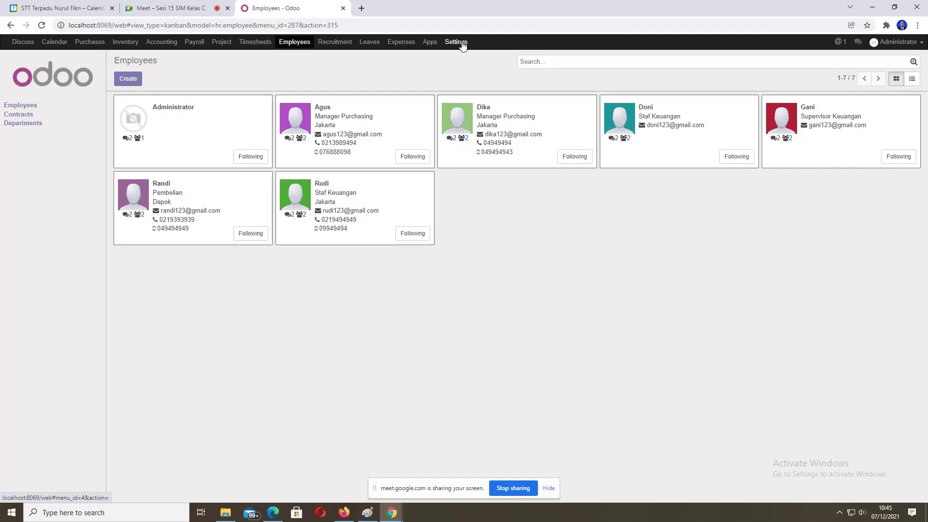
left_click(455, 42)
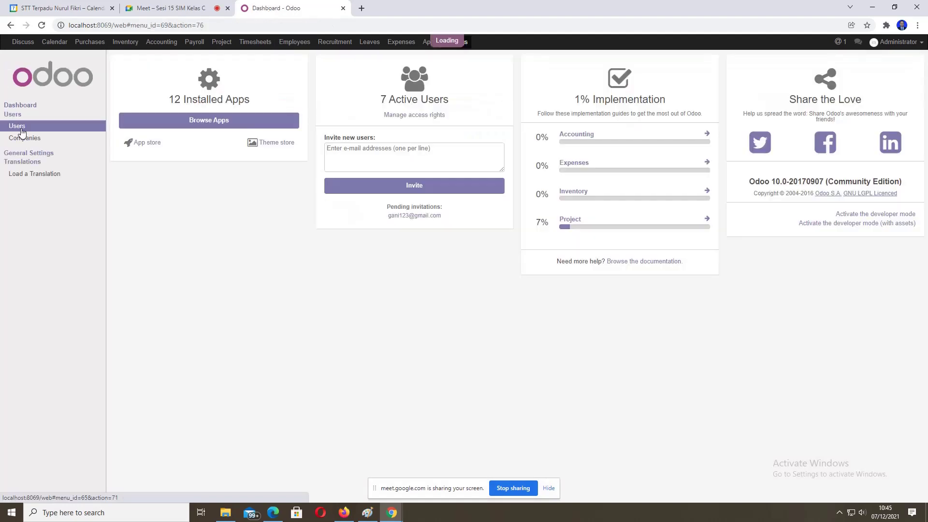
left_click(20, 127)
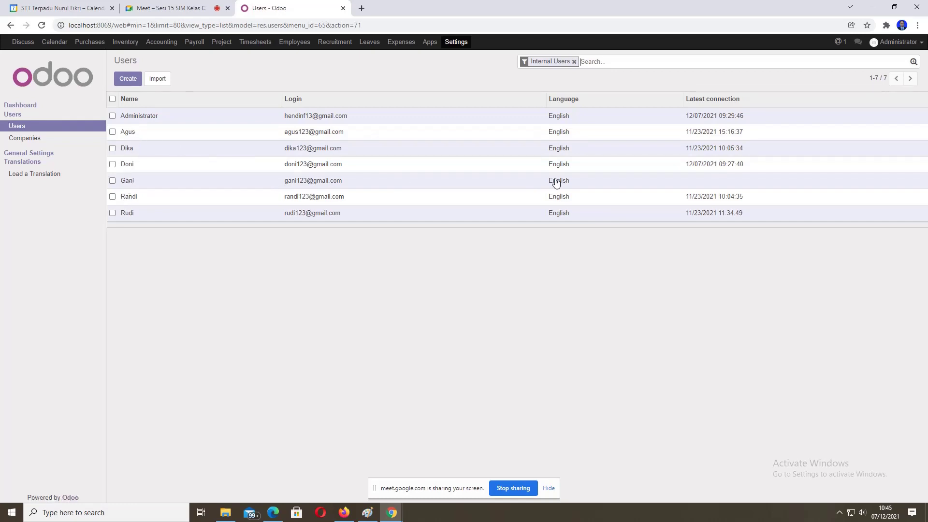
left_click(128, 182)
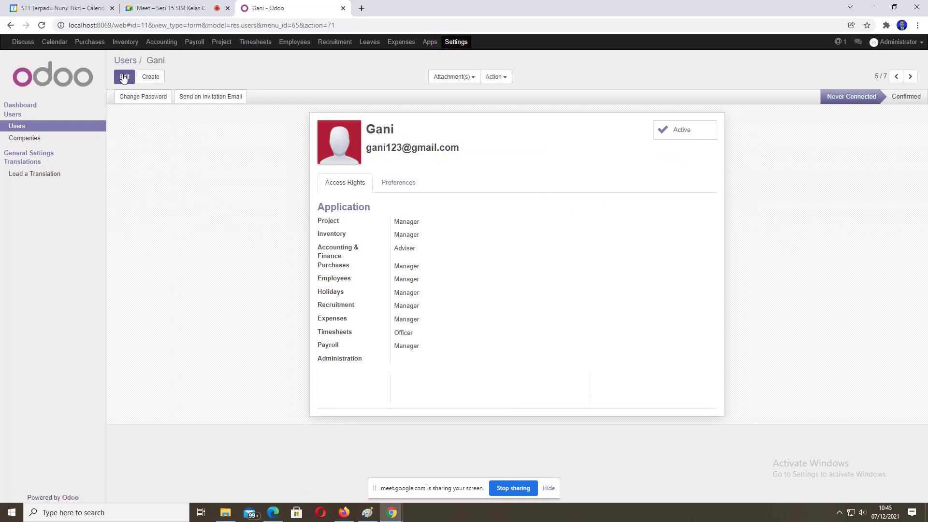
Step: Edit the user and clear the Project and Inventory access levels
left_click(126, 77)
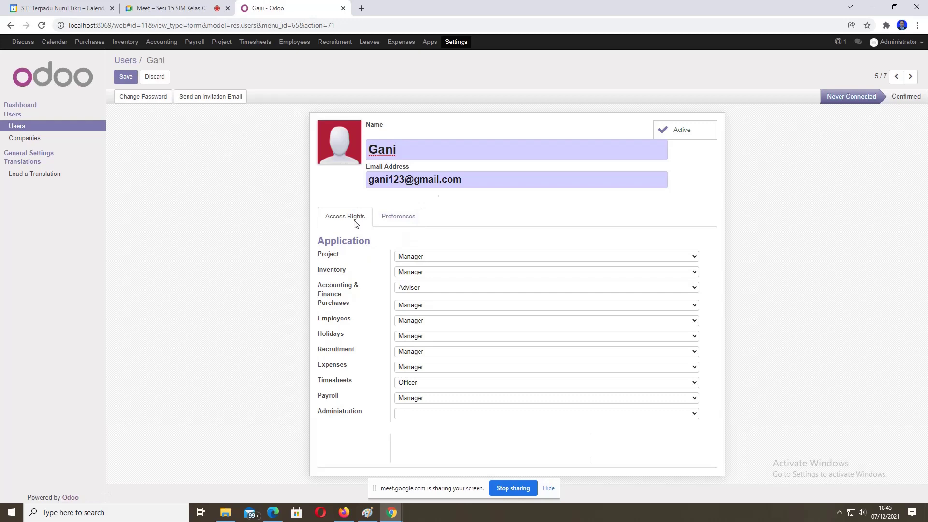
left_click(445, 256)
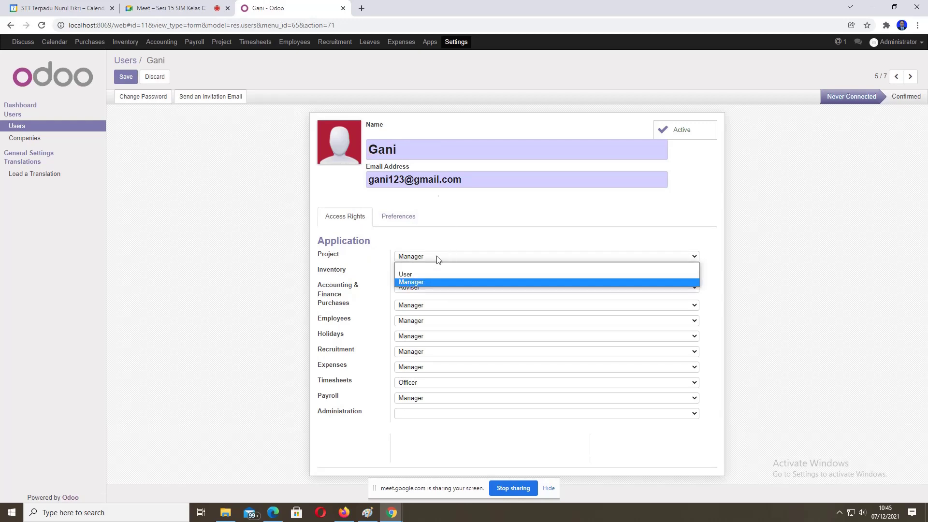
left_click(427, 269)
left_click(422, 273)
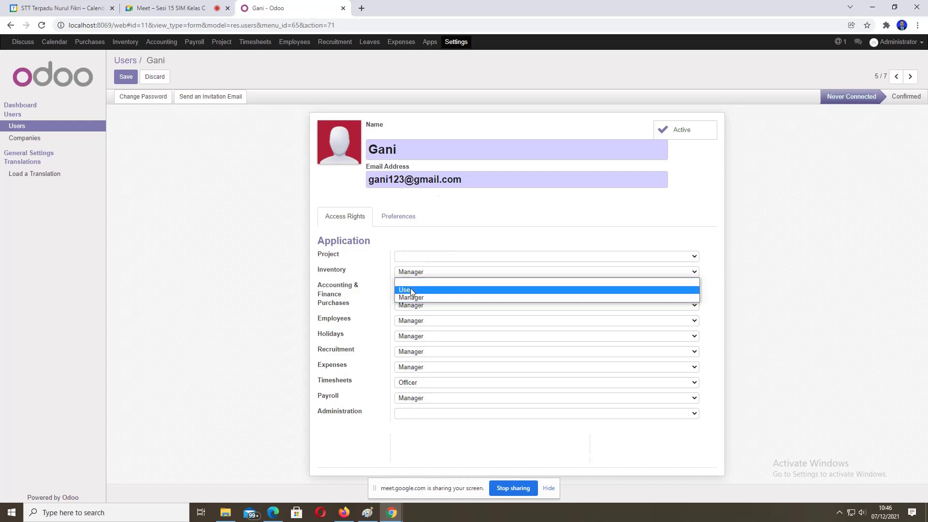
left_click(410, 289)
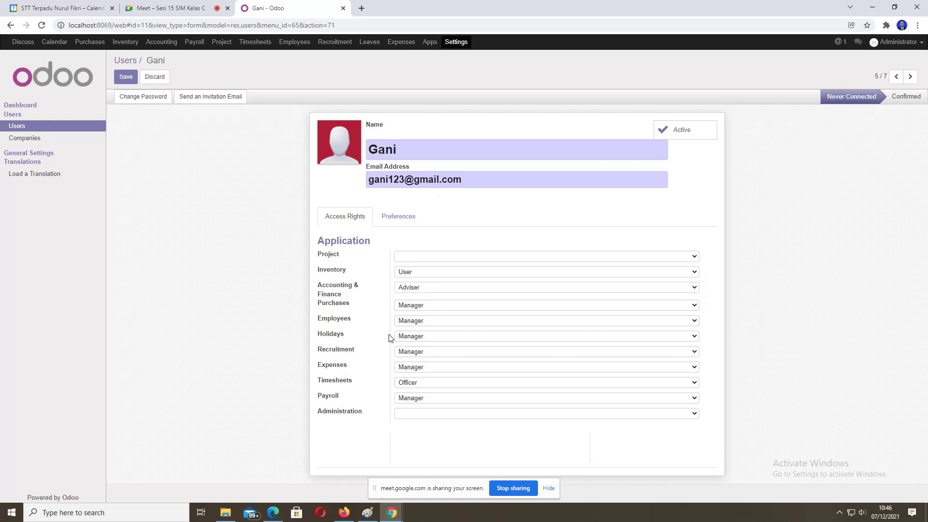
left_click(414, 274)
left_click(412, 282)
Step: Set Accounting & Finance to Accountant, Purchases to User and Employees to Officer
left_click(411, 287)
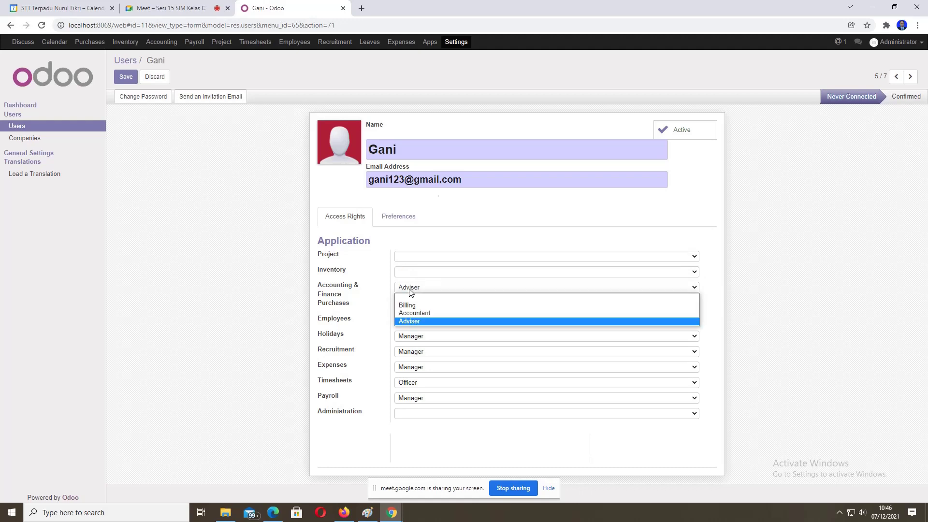
left_click(407, 313)
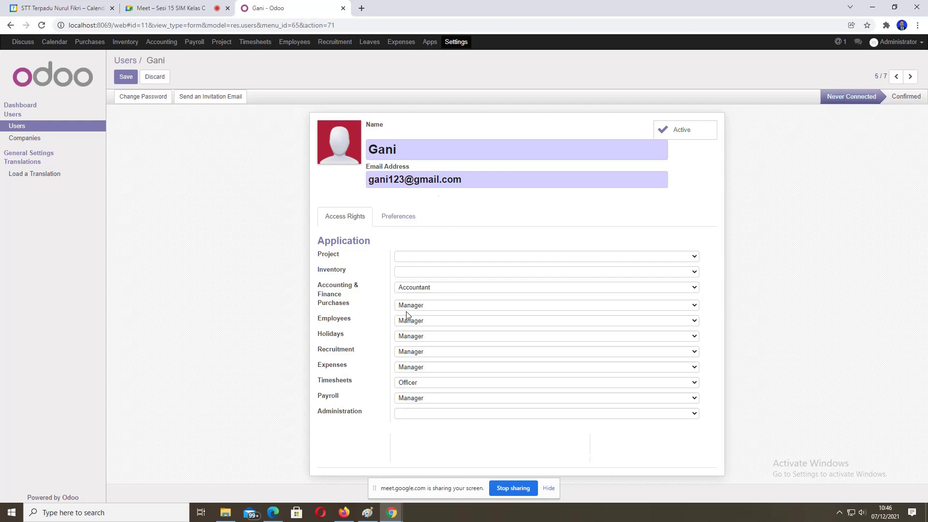
left_click(414, 288)
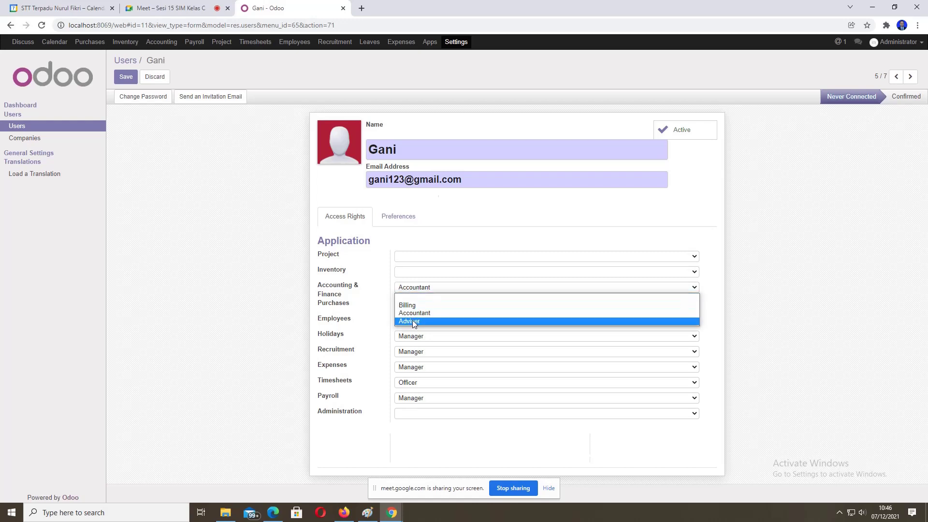
left_click(414, 289)
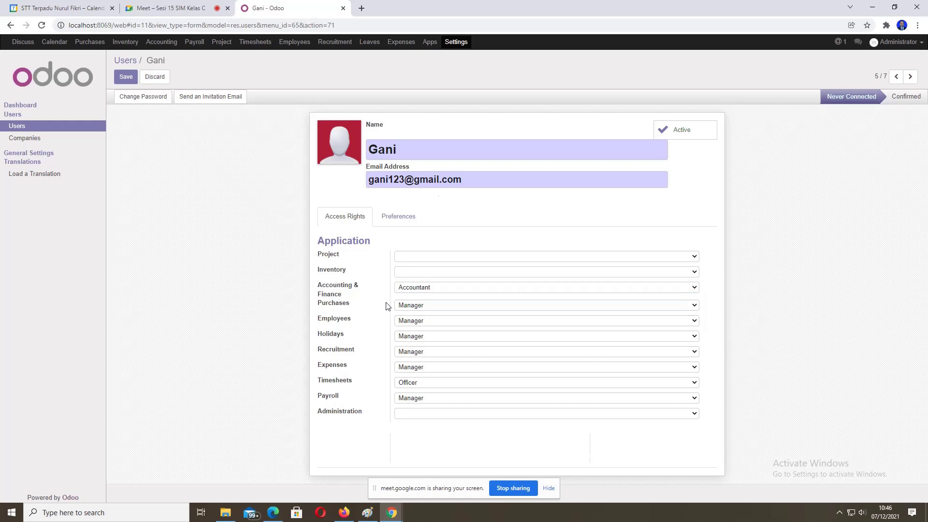
left_click(411, 306)
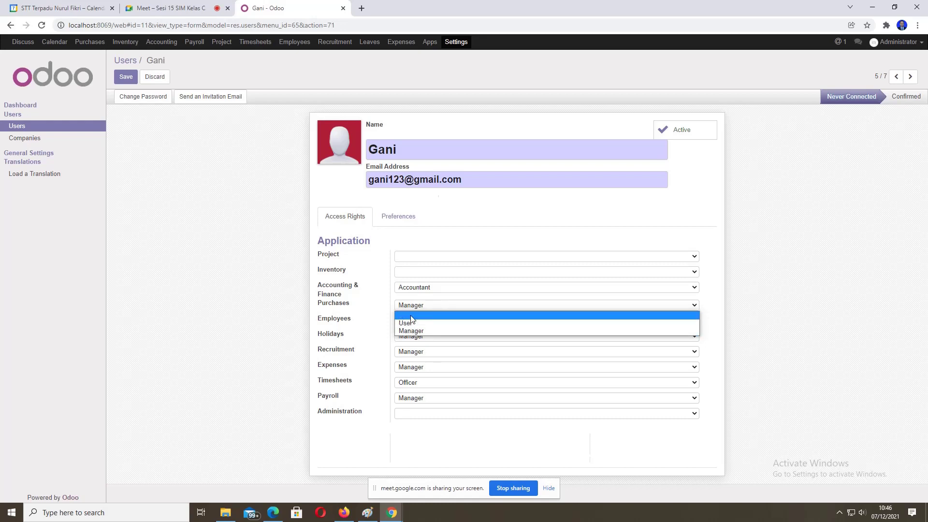
left_click(411, 323)
left_click(411, 321)
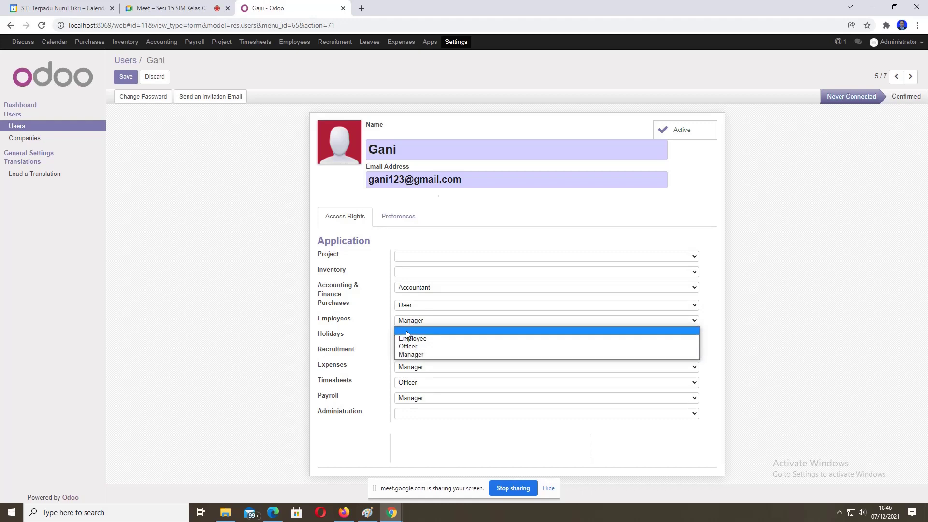
left_click(407, 347)
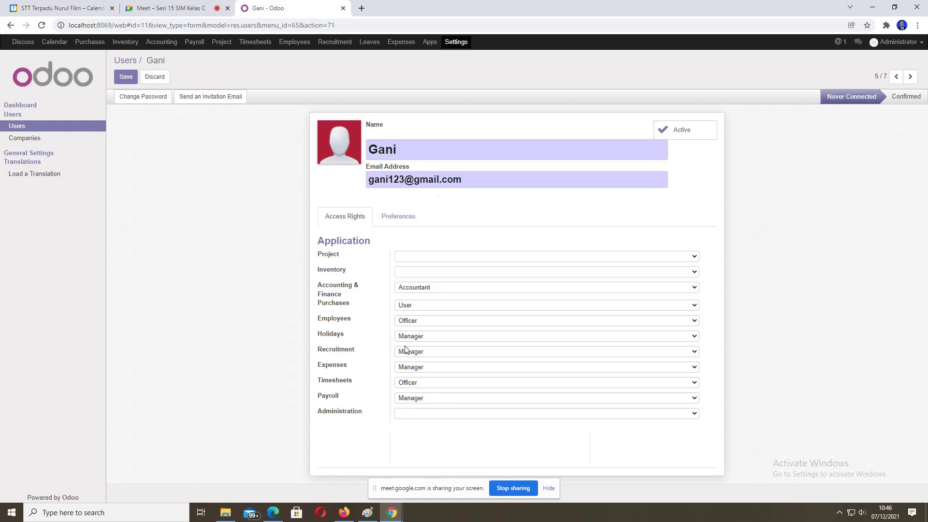
left_click(412, 336)
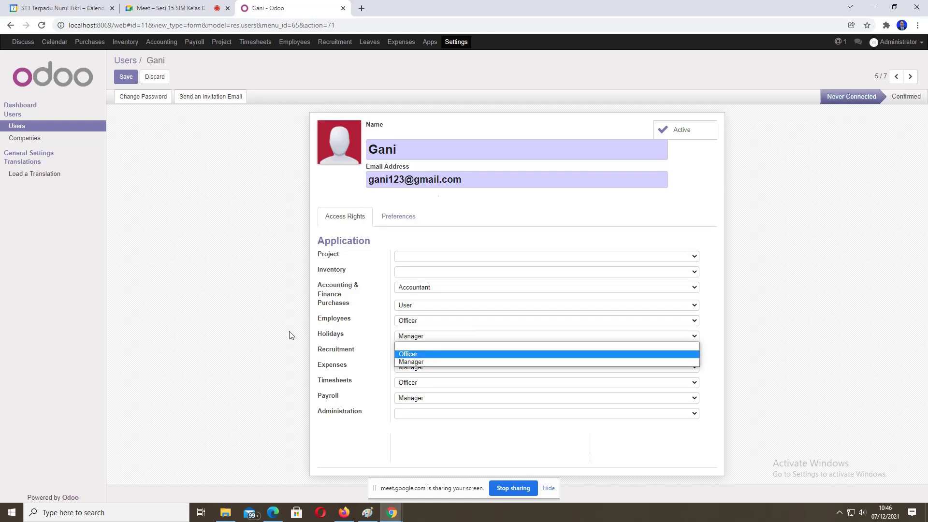
Step: Set Holidays, Expenses and Timesheets access to Officer and clear Recruitment access
left_click(403, 355)
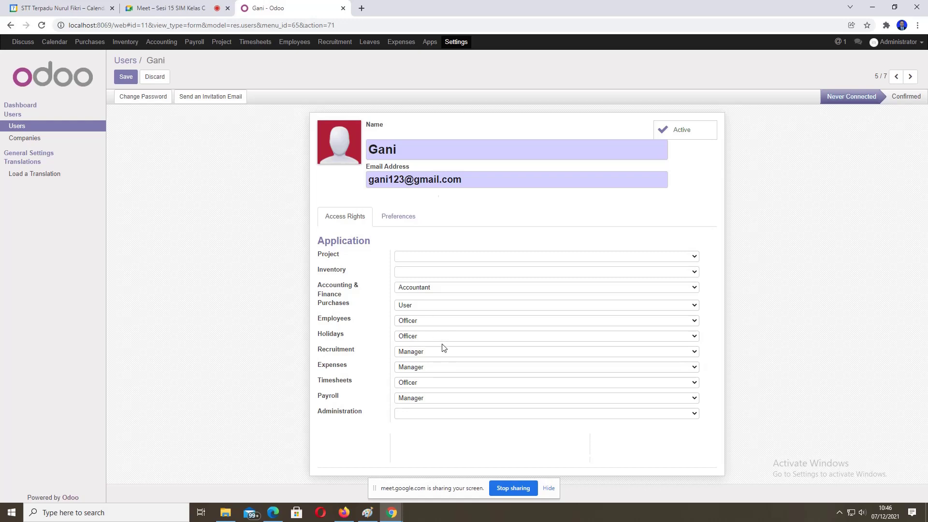
left_click(403, 352)
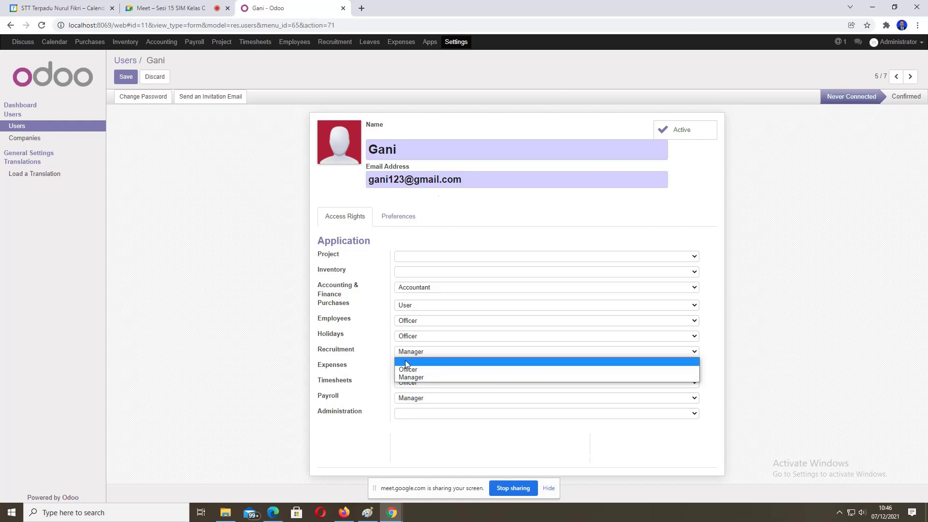
left_click(404, 360)
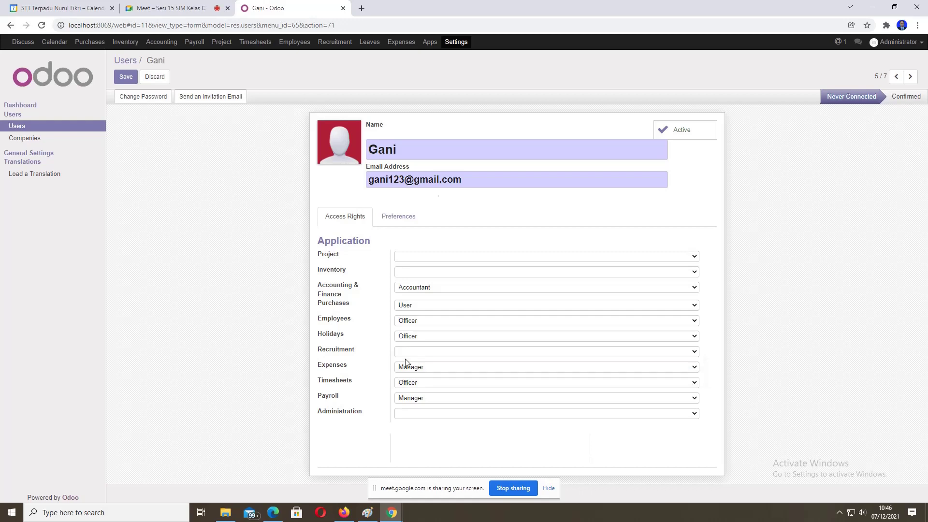
left_click(406, 367)
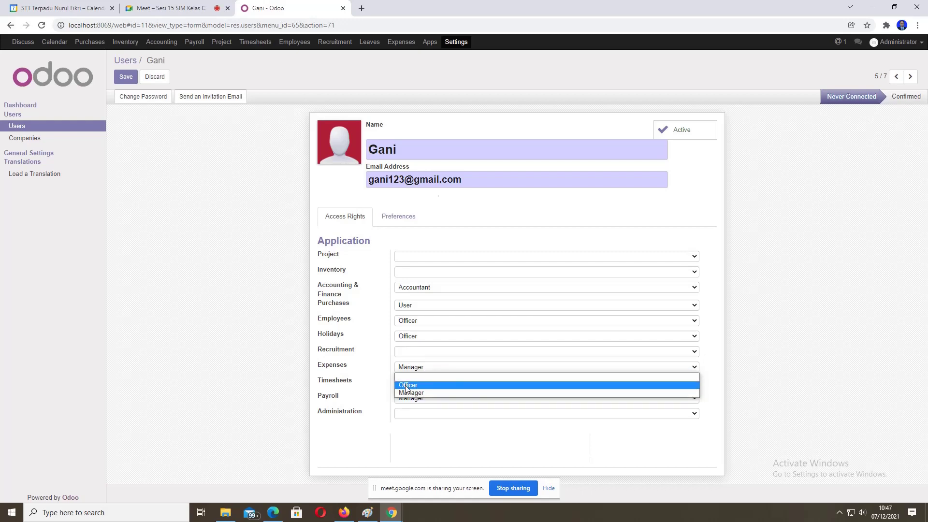
left_click(407, 385)
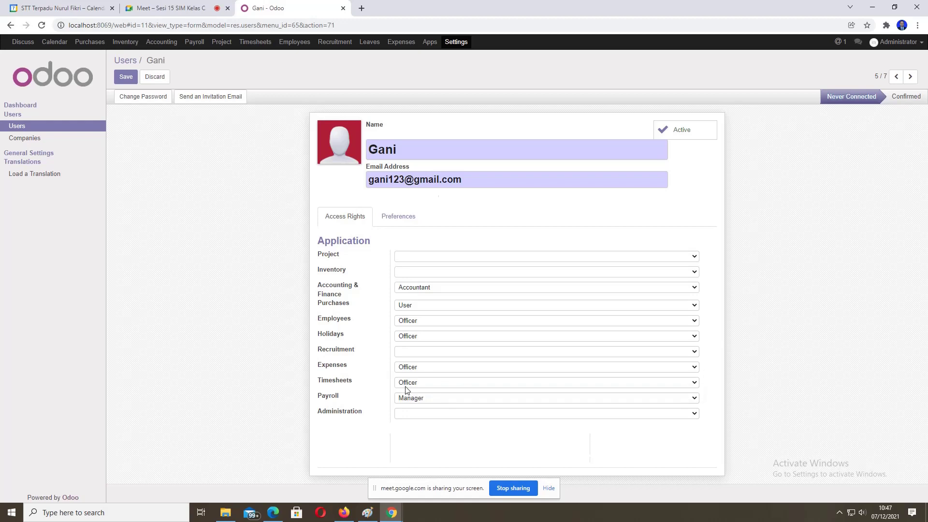
left_click(408, 383)
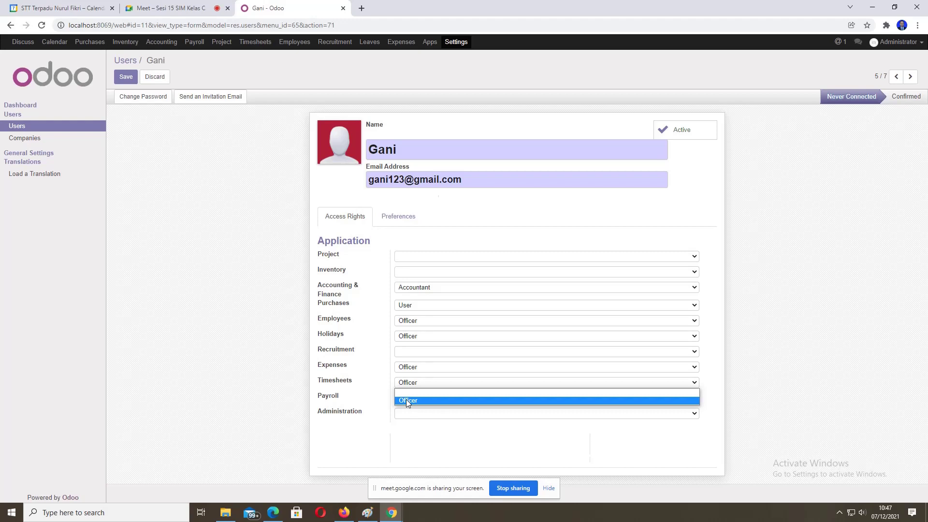
left_click(406, 399)
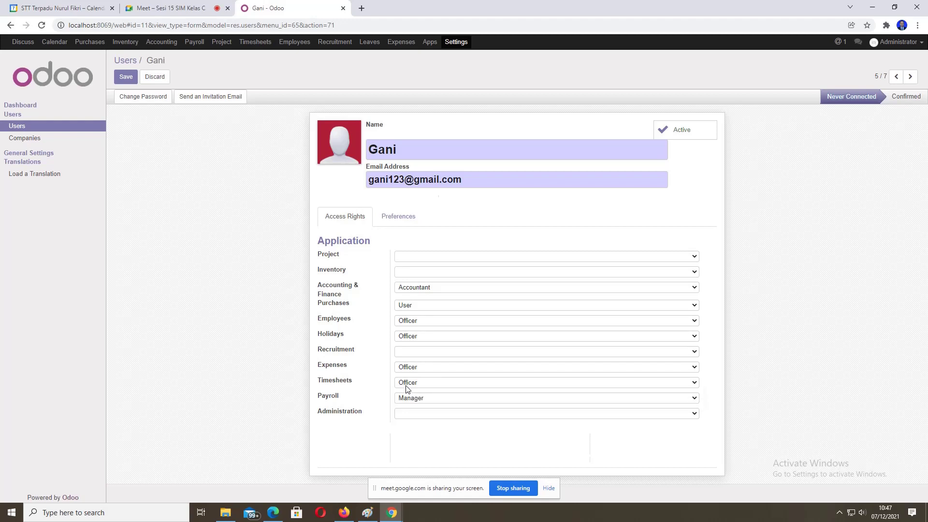
Step: Clear Payroll access, give Administration the Access Rights level, and save the user
left_click(405, 399)
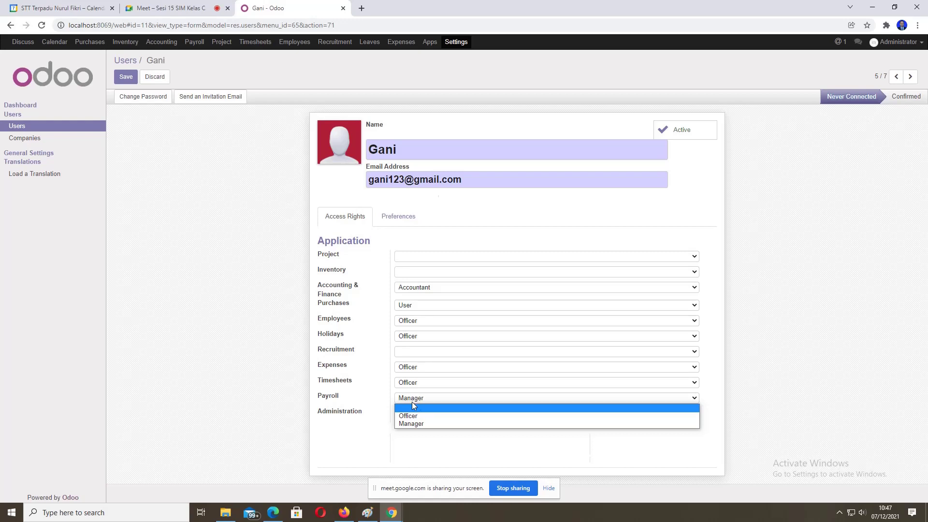
left_click(413, 408)
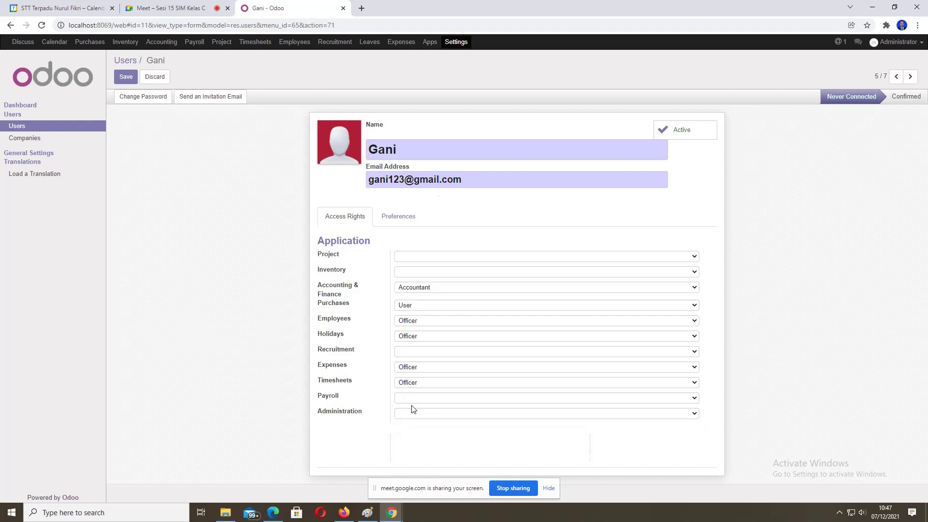
left_click(408, 415)
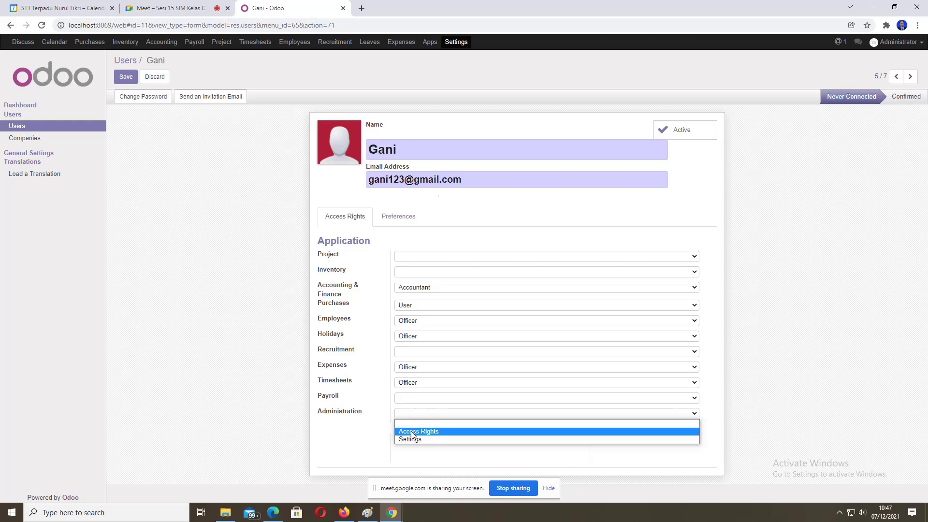
left_click(412, 431)
left_click(126, 78)
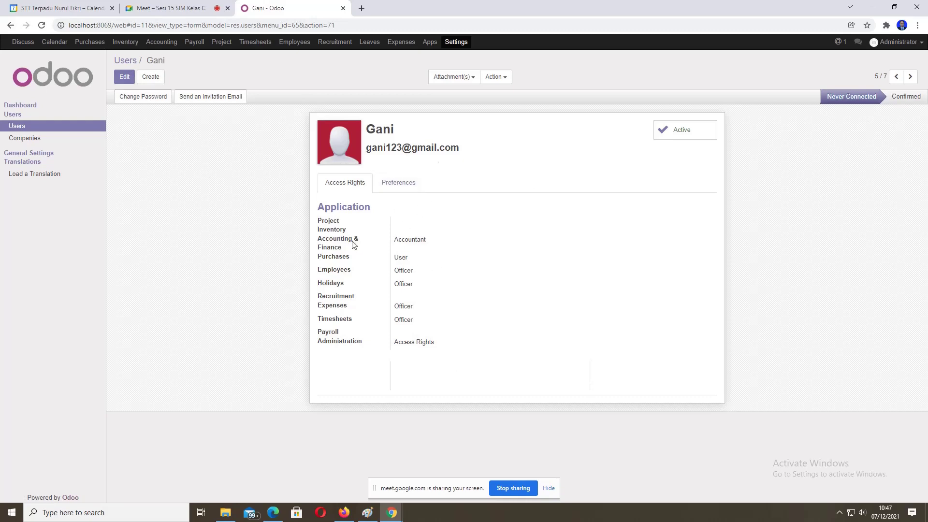
Step: Set a new login password for the user and dismiss Chrome's breach warning and save-password prompt
left_click(139, 99)
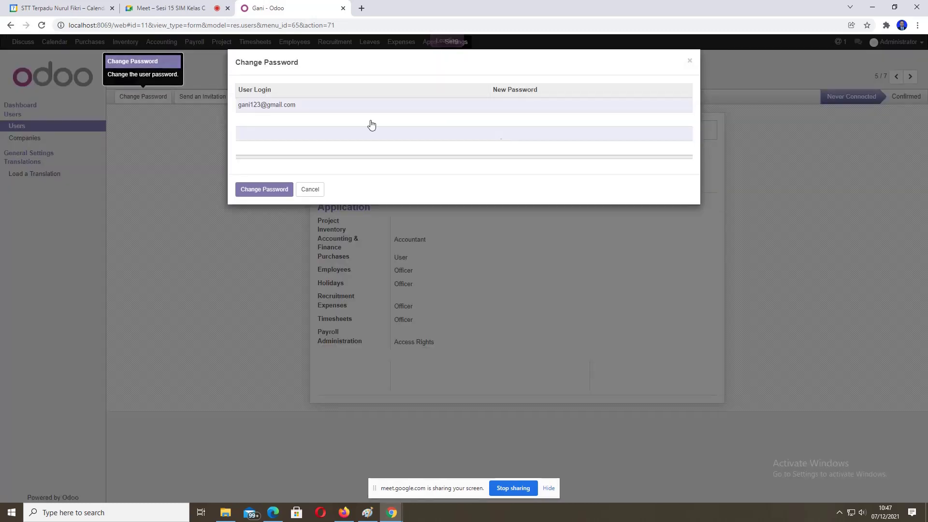
left_click(515, 107)
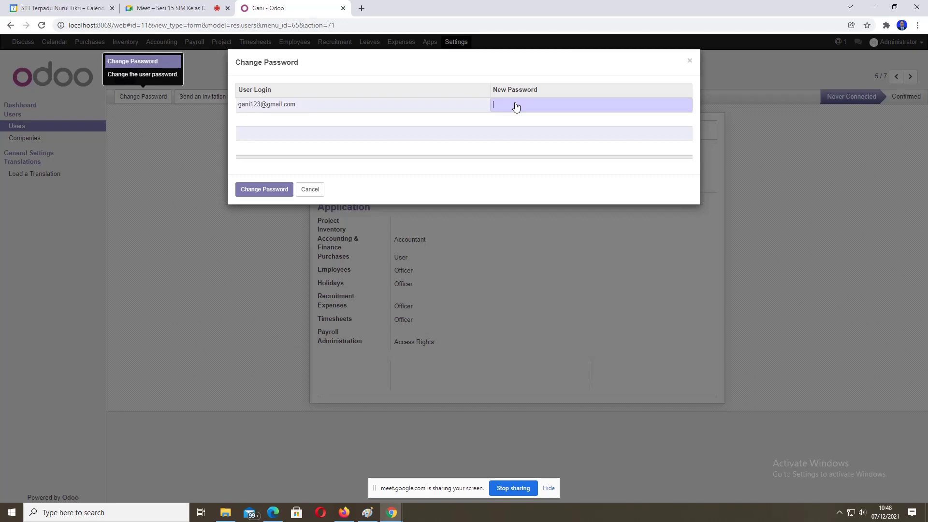
type("12345")
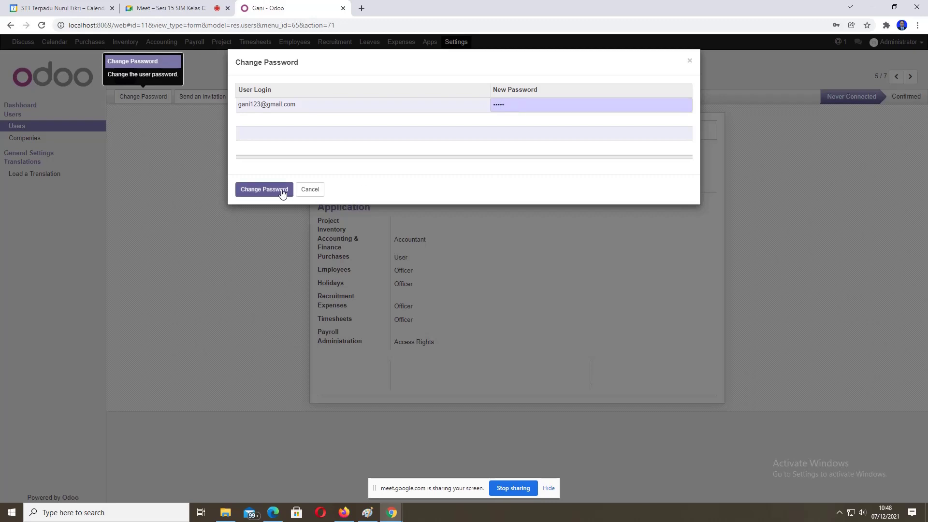
left_click(280, 189)
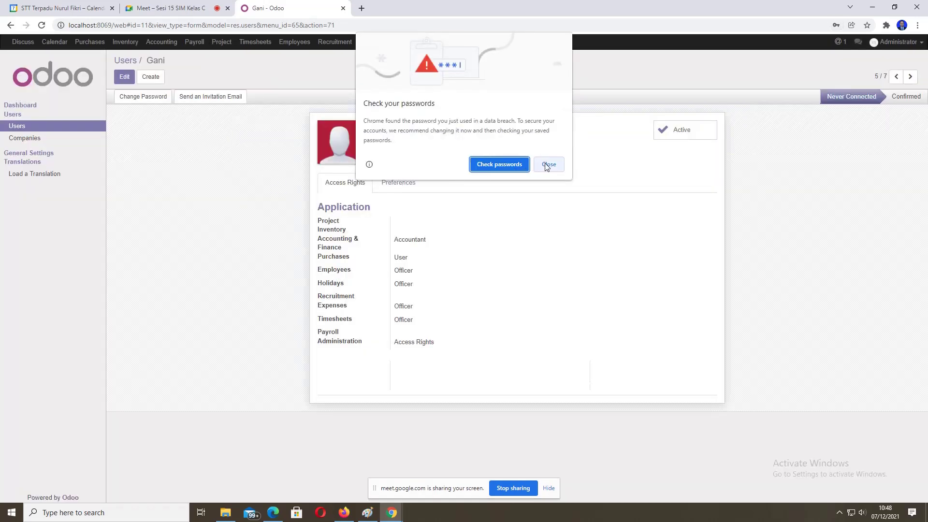
left_click(547, 165)
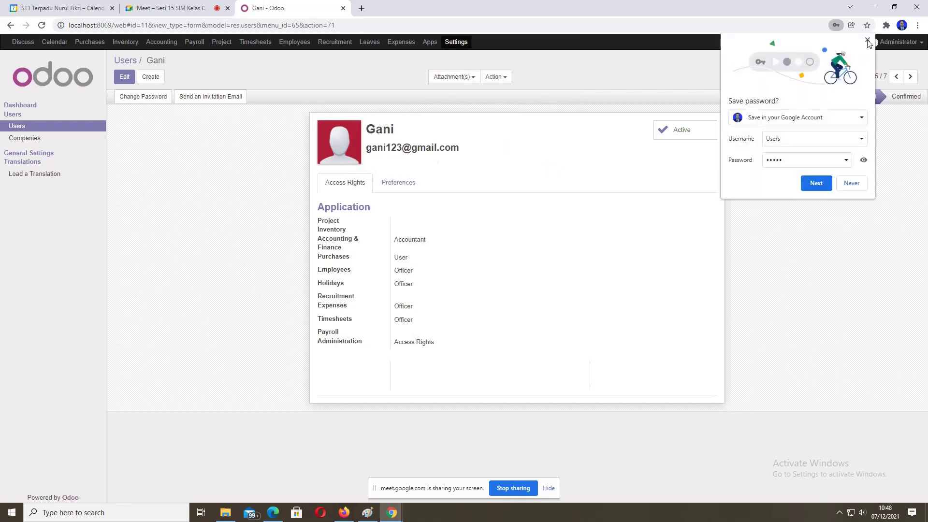
left_click(867, 41)
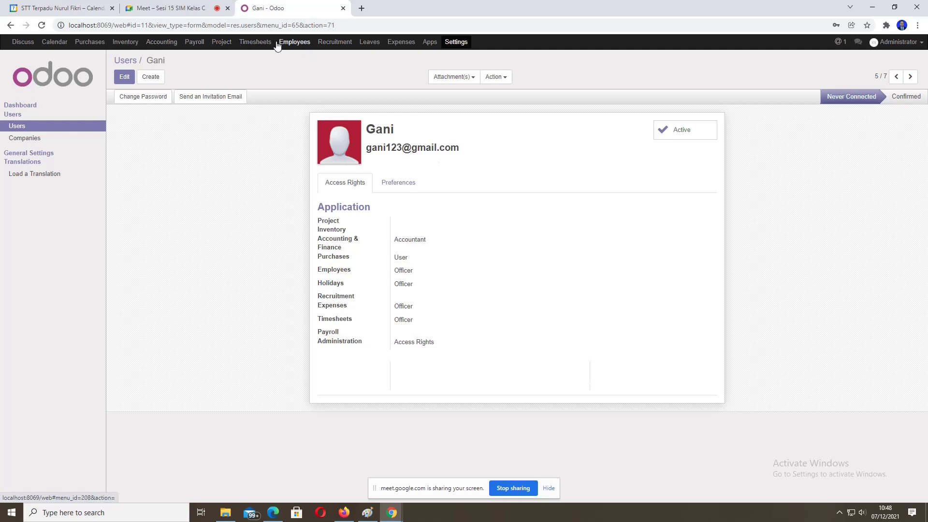
Step: From the Employees app's Contracts list, start a blank new employee contract
left_click(299, 45)
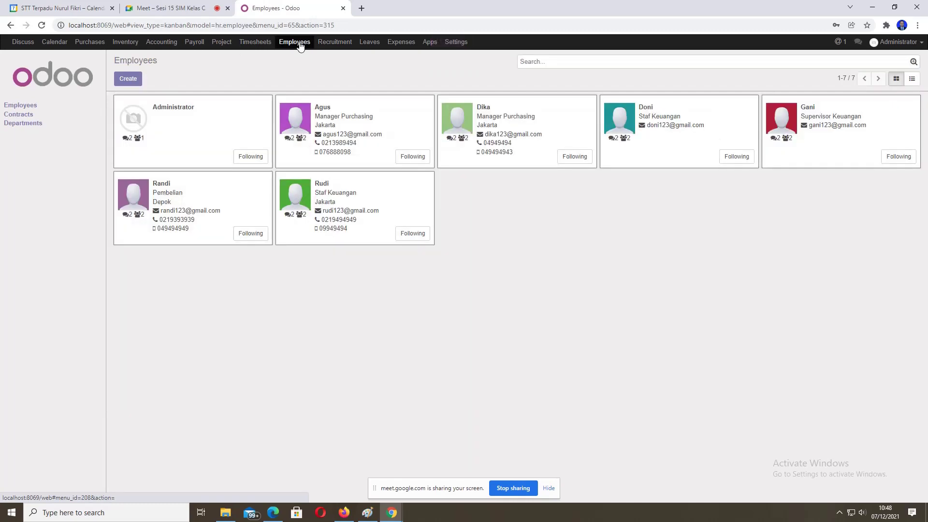
left_click(23, 116)
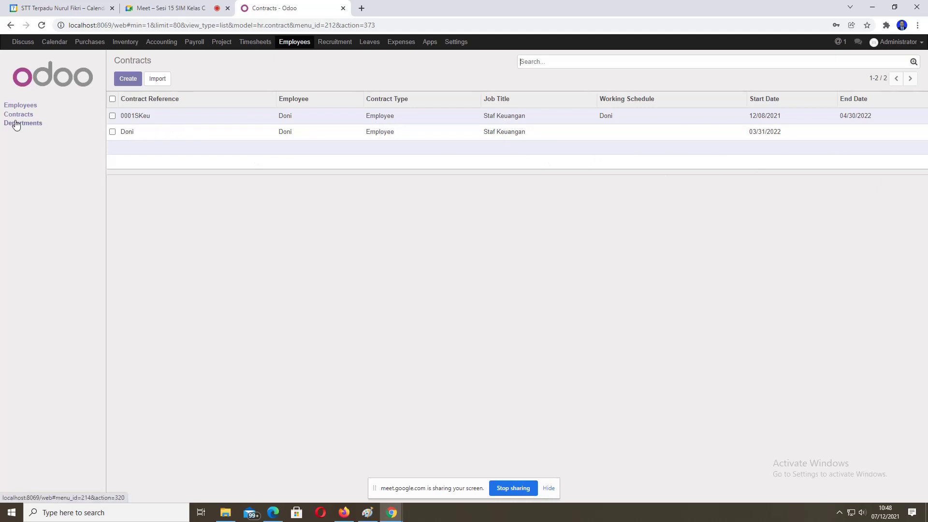
left_click(126, 80)
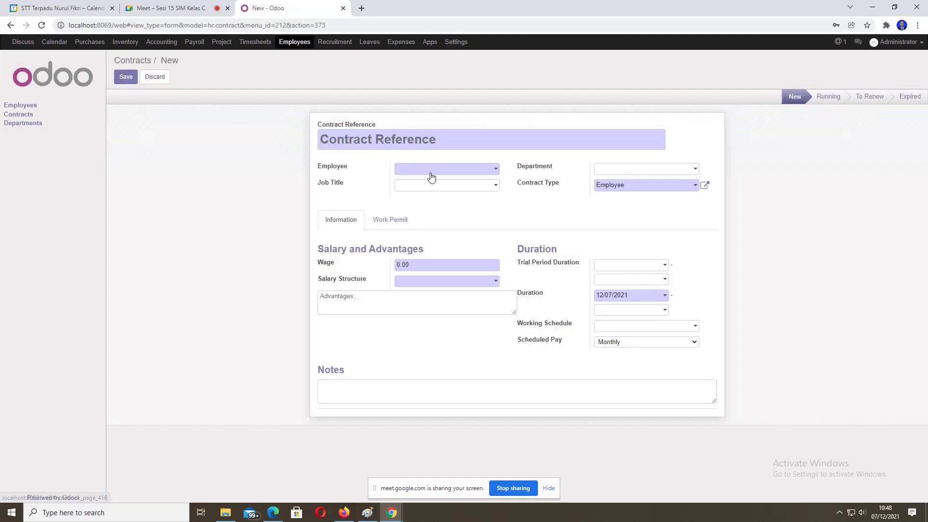
Step: Assign the contract to Gani with reference 'Gani' and the Gaji Supervisor salary structure
left_click(432, 173)
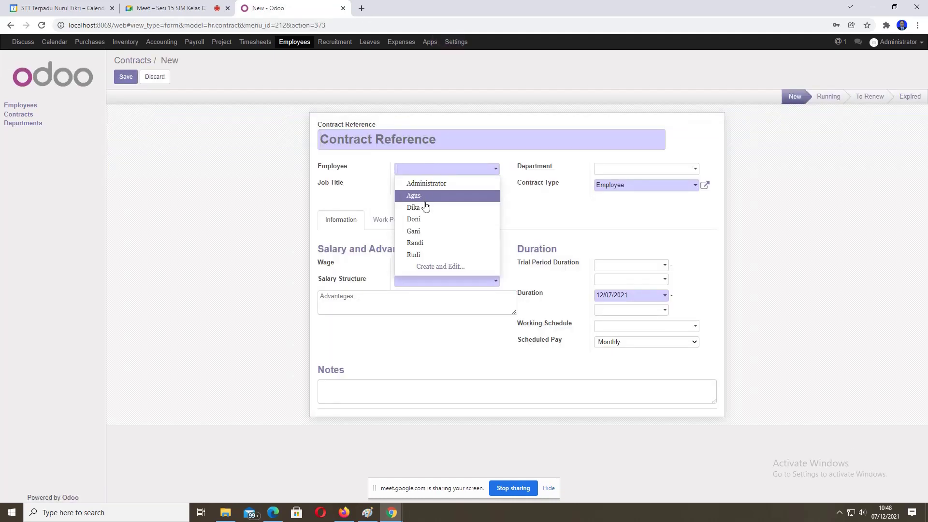
left_click(424, 231)
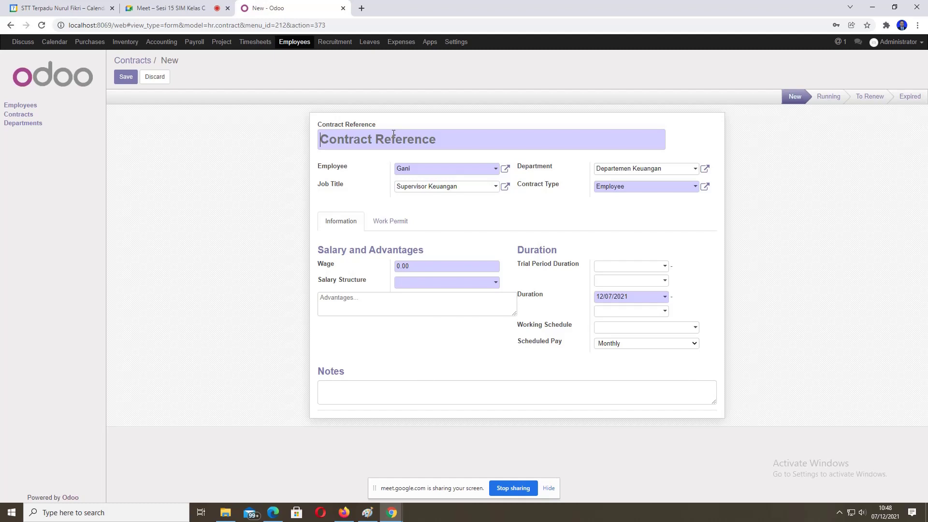
type("Gani")
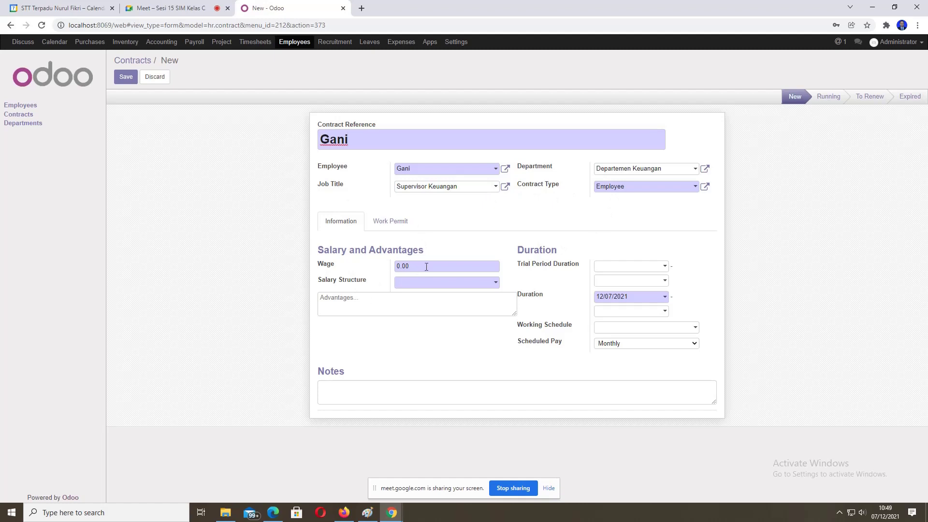
left_click(487, 287)
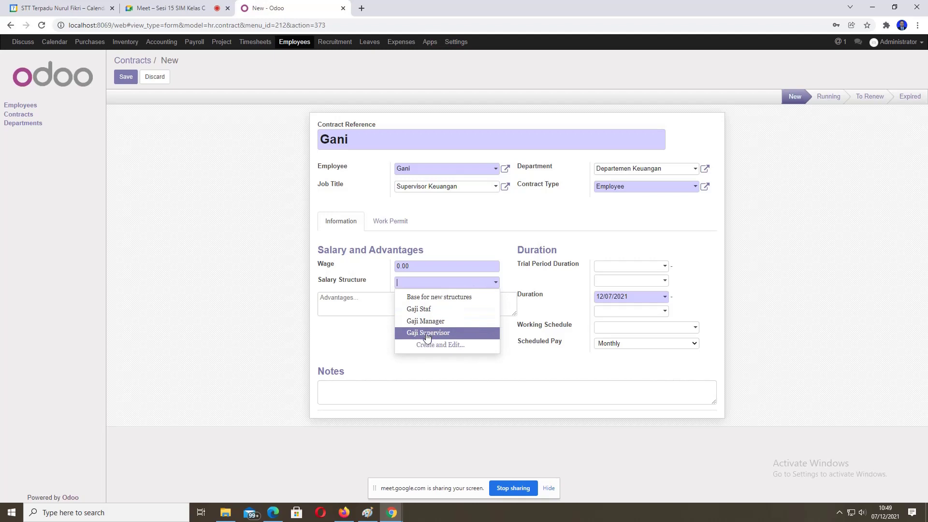
left_click(426, 335)
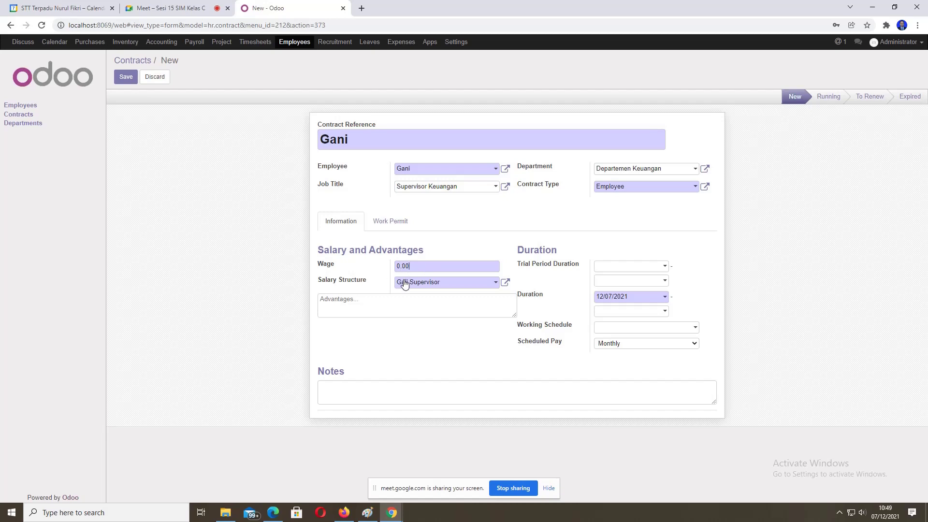
left_click(404, 284)
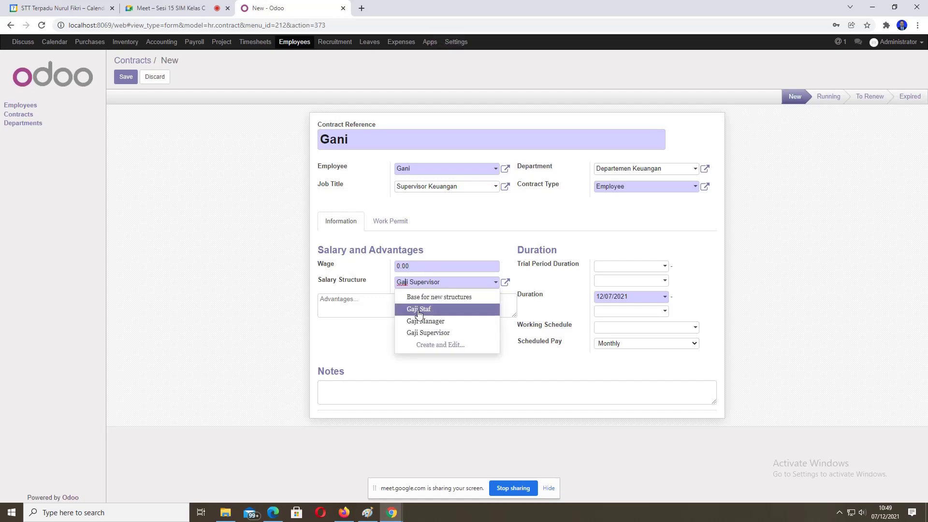
left_click(426, 333)
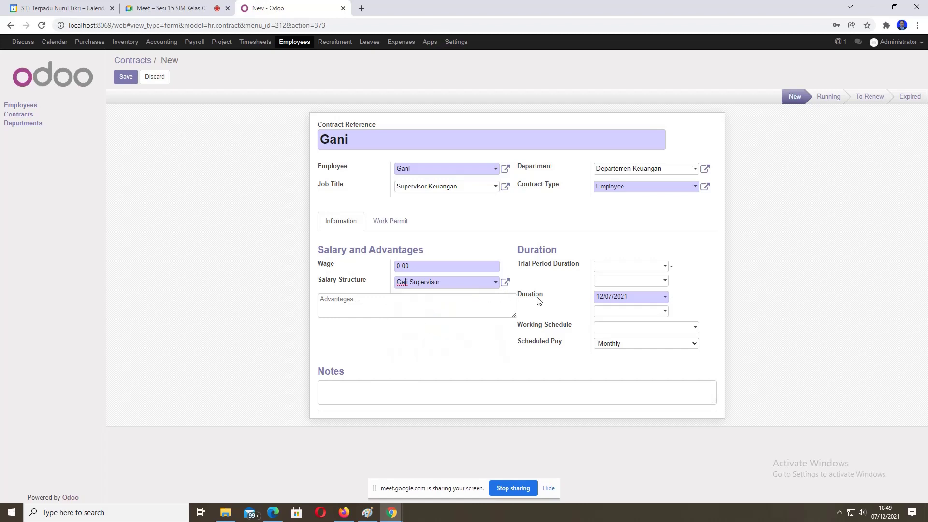
Step: Set the trial period to 12/08/2021–12/31/2021 and the contract end date to 02/28/2022
left_click(627, 267)
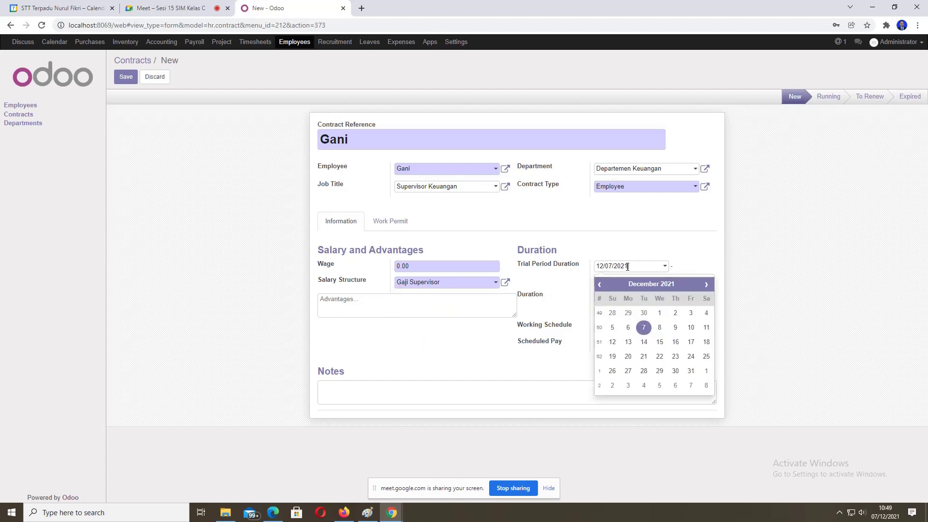
left_click(659, 328)
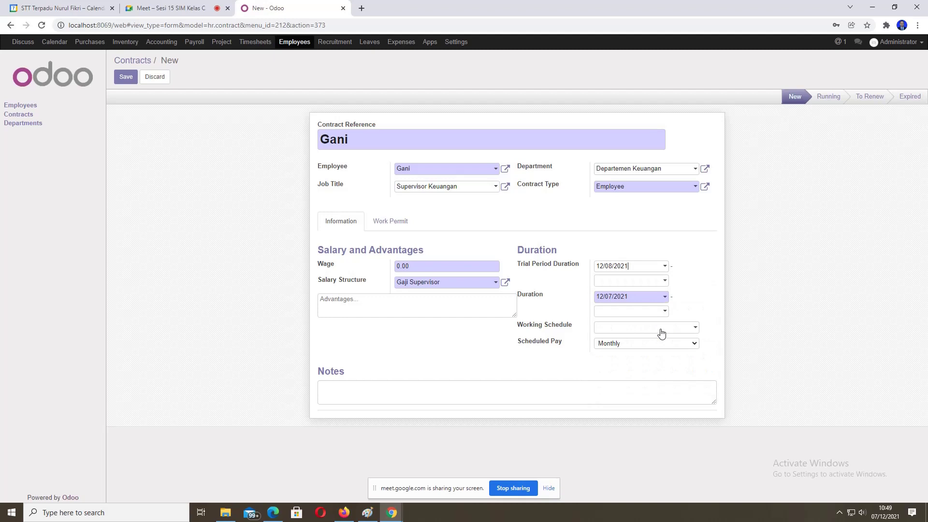
left_click(664, 282)
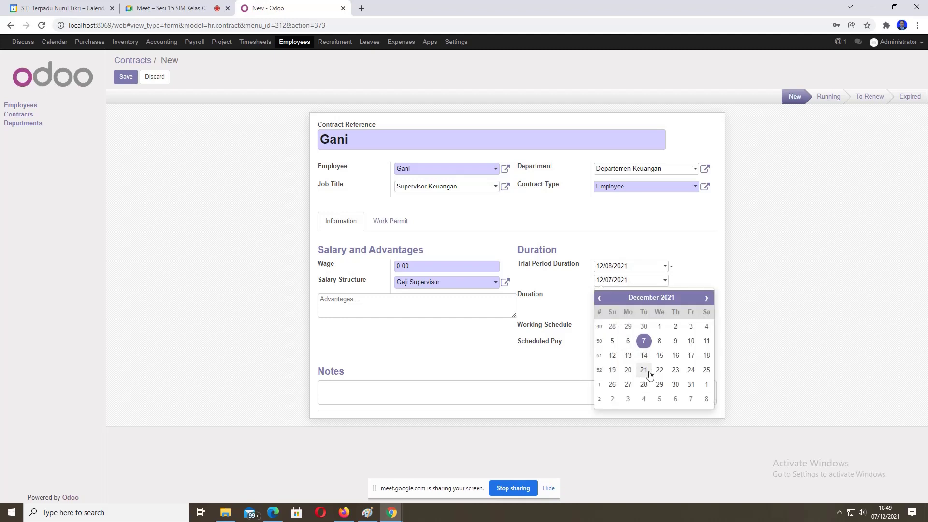
left_click(691, 385)
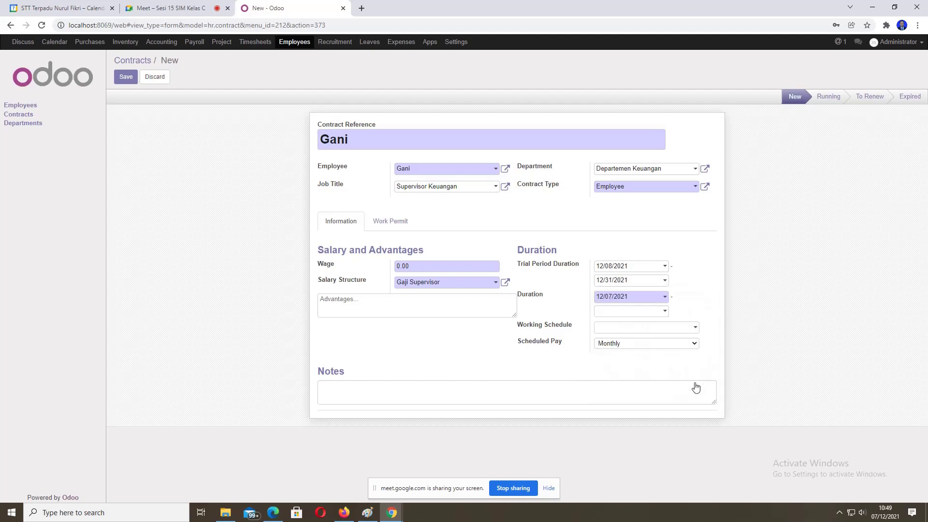
left_click(665, 313)
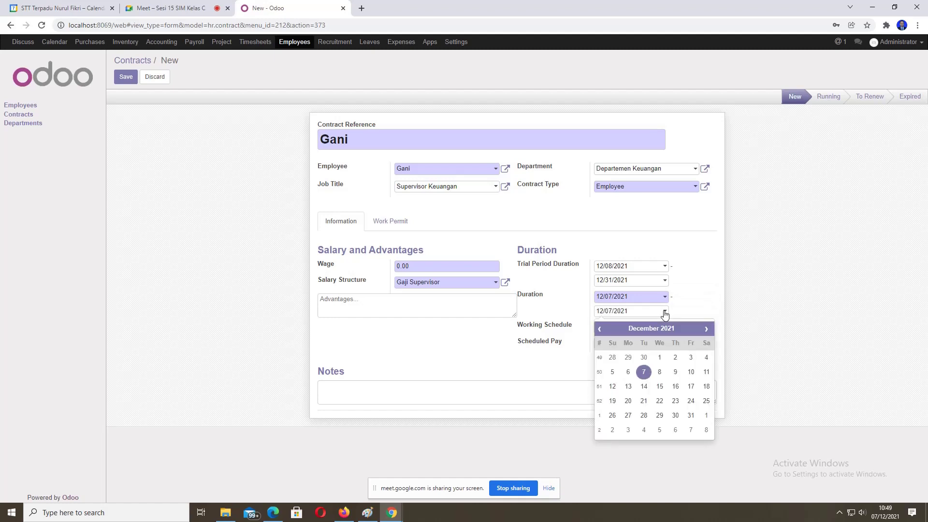
left_click(704, 330)
left_click(705, 330)
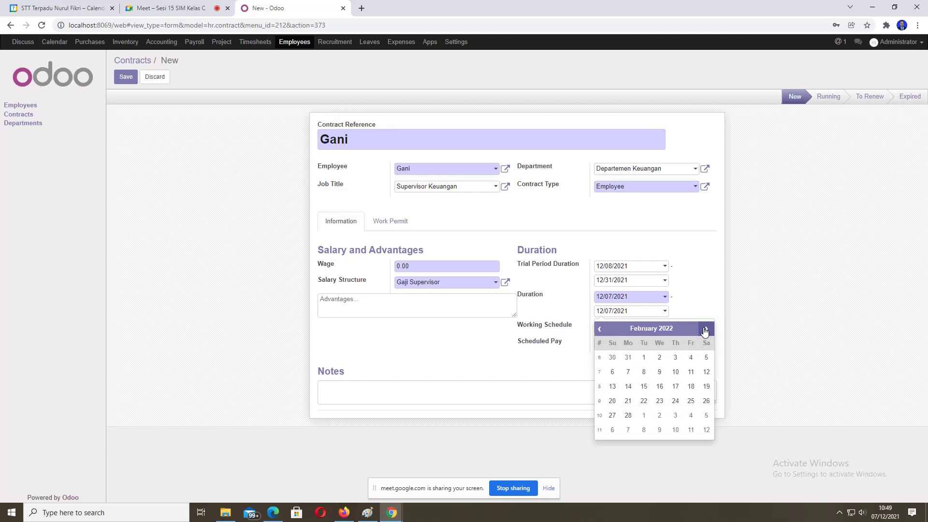
left_click(628, 416)
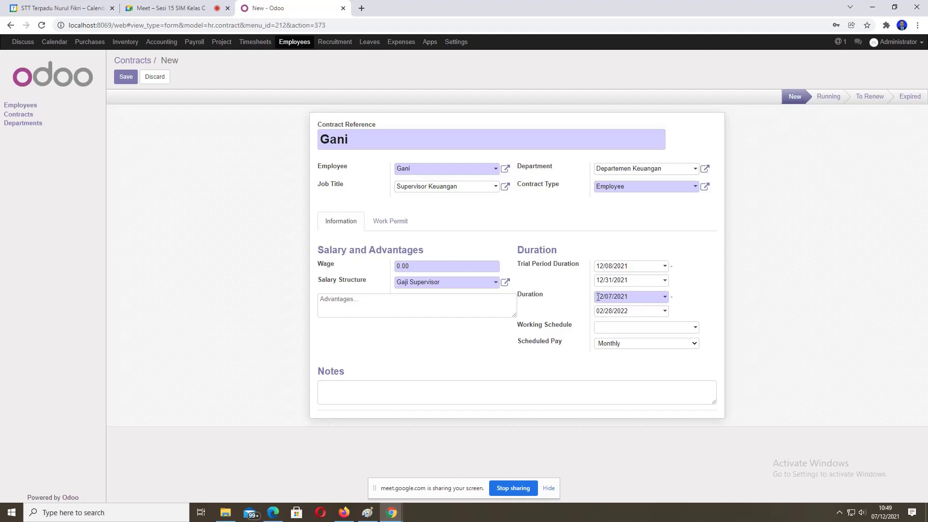
left_click(664, 313)
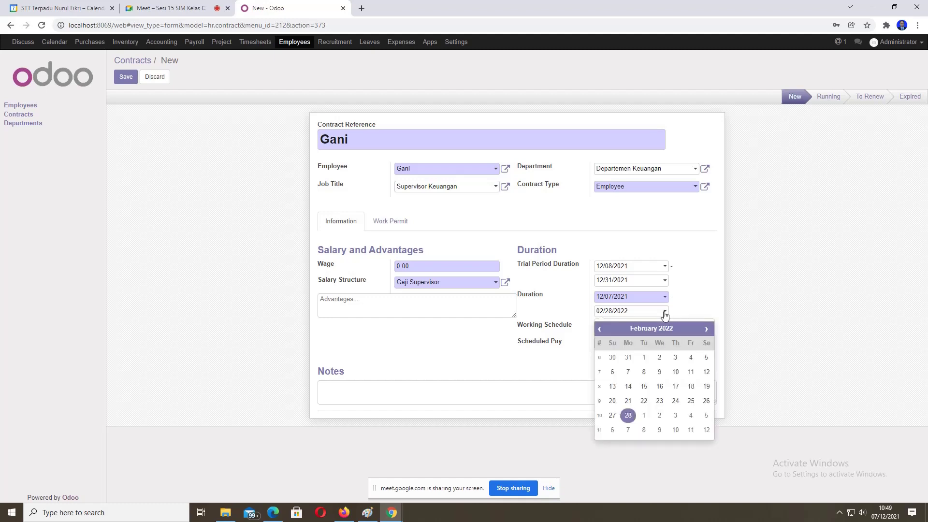
left_click(628, 416)
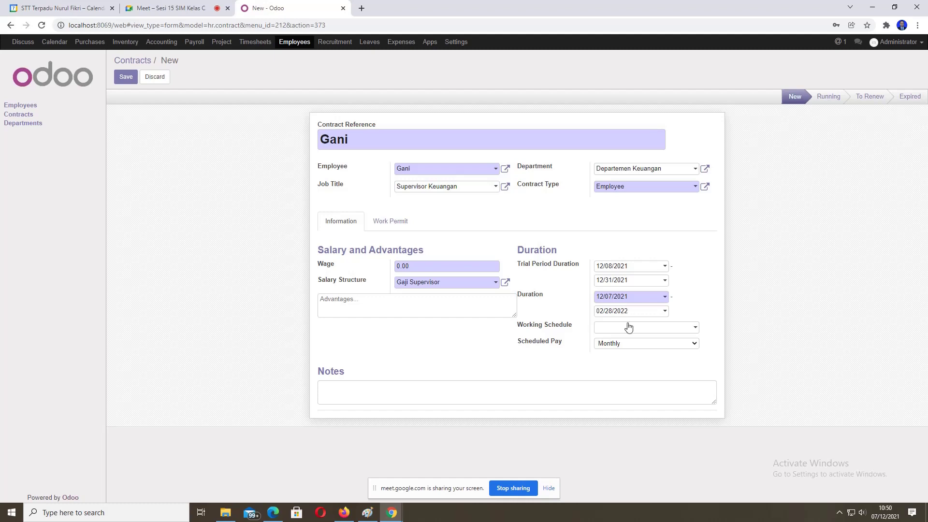
Step: Keep Monthly as the scheduled pay and save Gani's contract
left_click(611, 345)
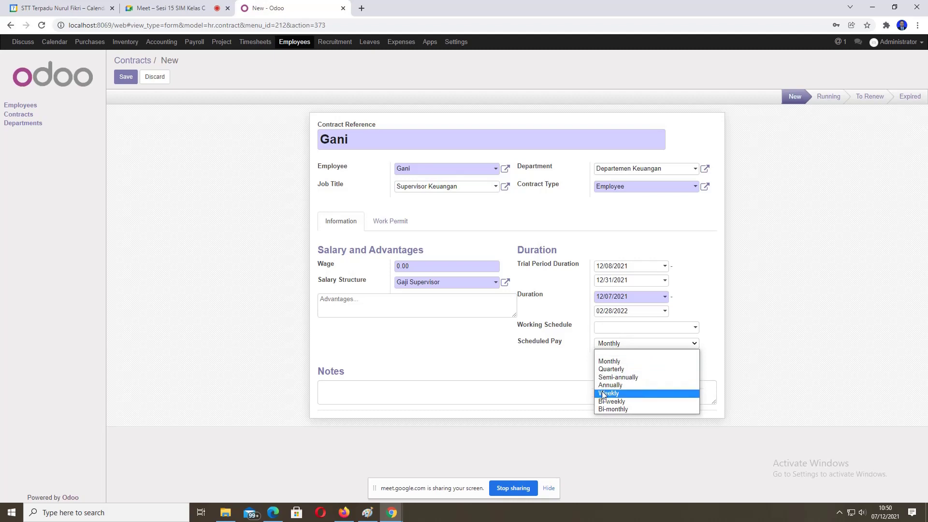
left_click(602, 363)
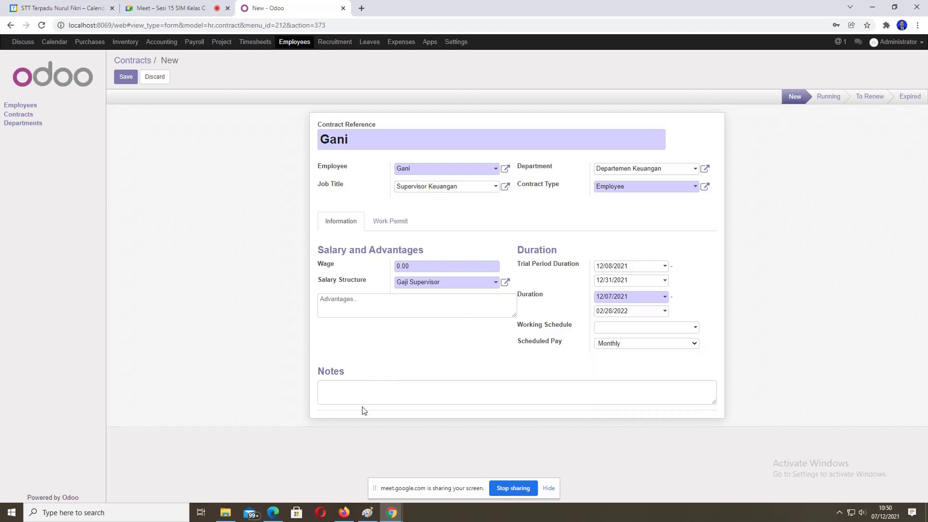
left_click(367, 393)
left_click(124, 78)
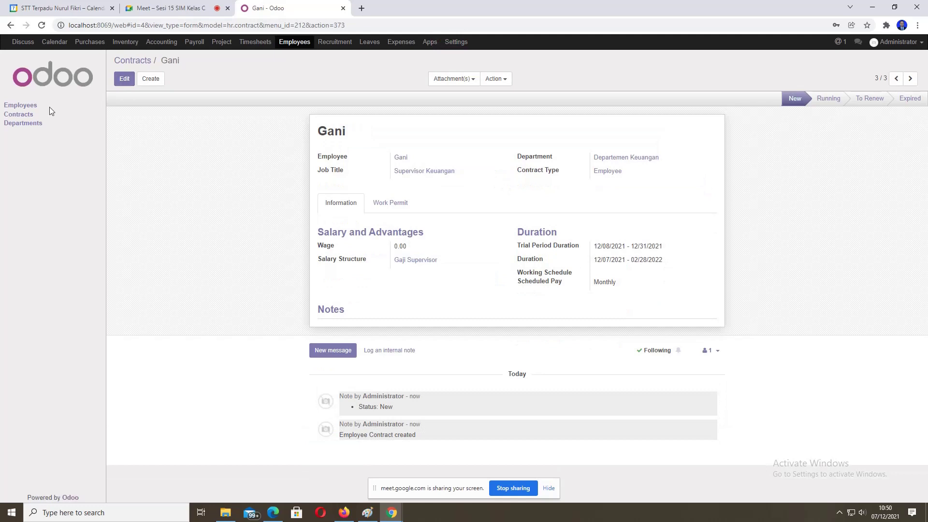
Step: Navigate from Contracts to the Payslips Batches list in Payroll
left_click(16, 116)
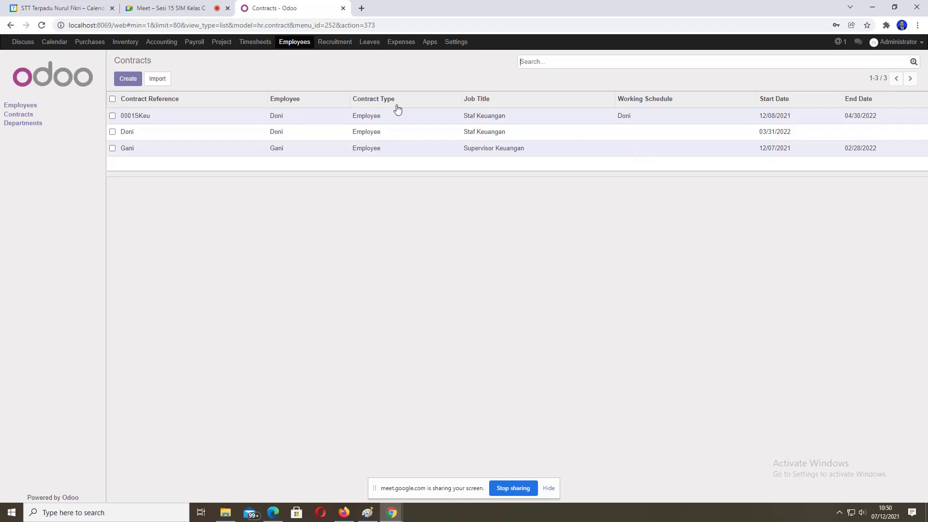
left_click(192, 43)
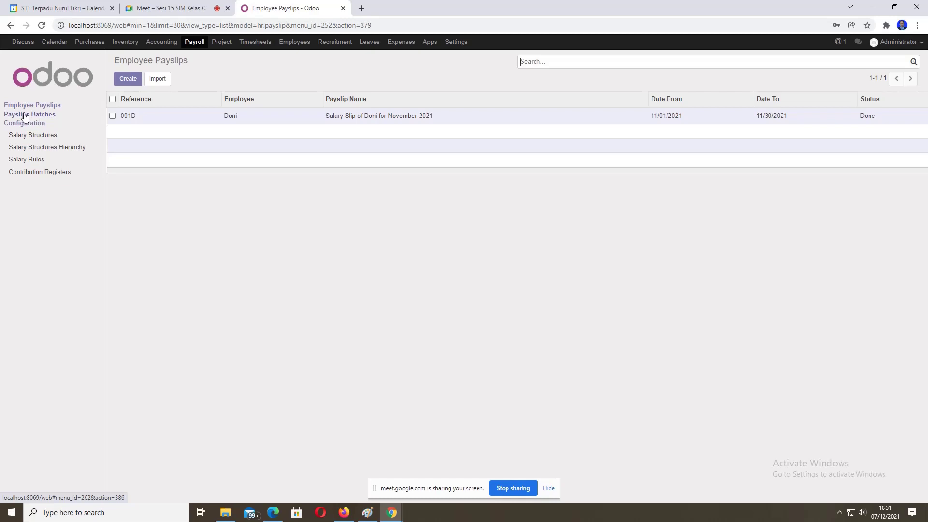
left_click(25, 116)
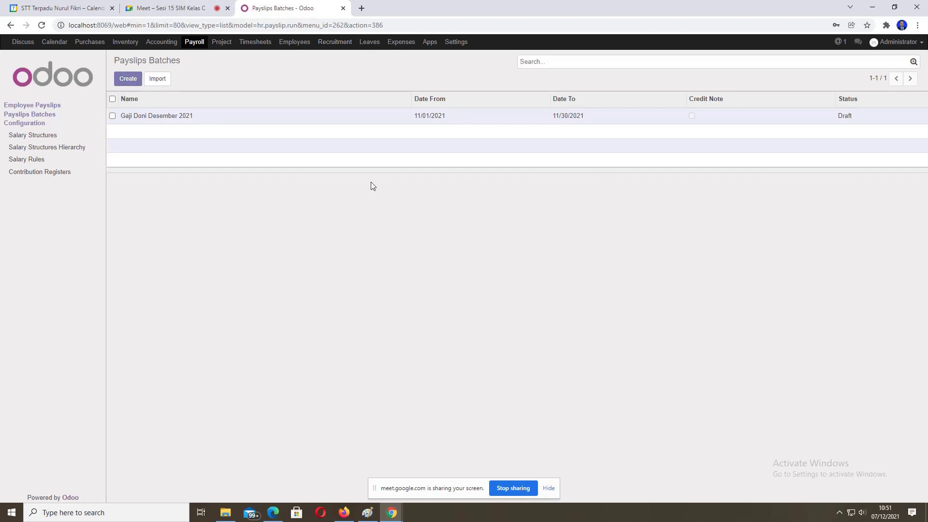
Step: Create a new payslip batch named 'Gaji Gani Bulan Desember 2021', fixing the year typo
left_click(126, 79)
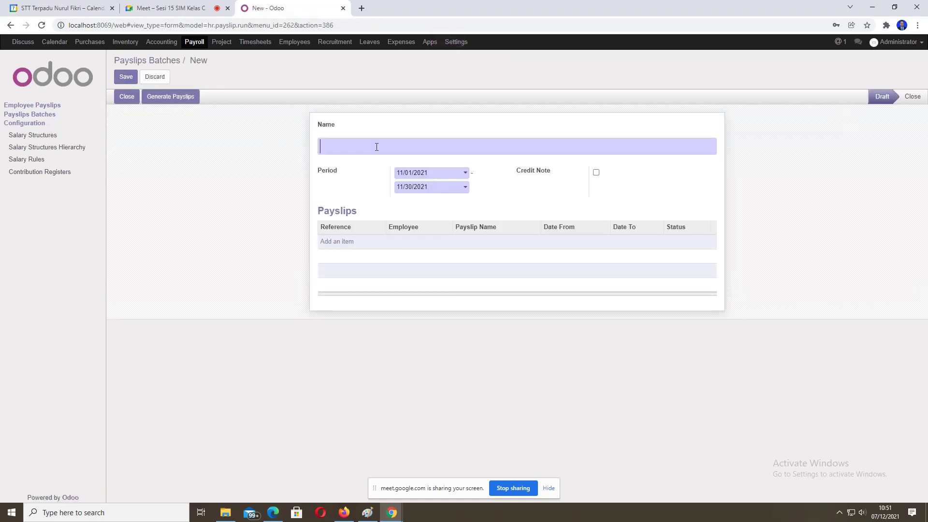
type("Gaji Gani Bulan ")
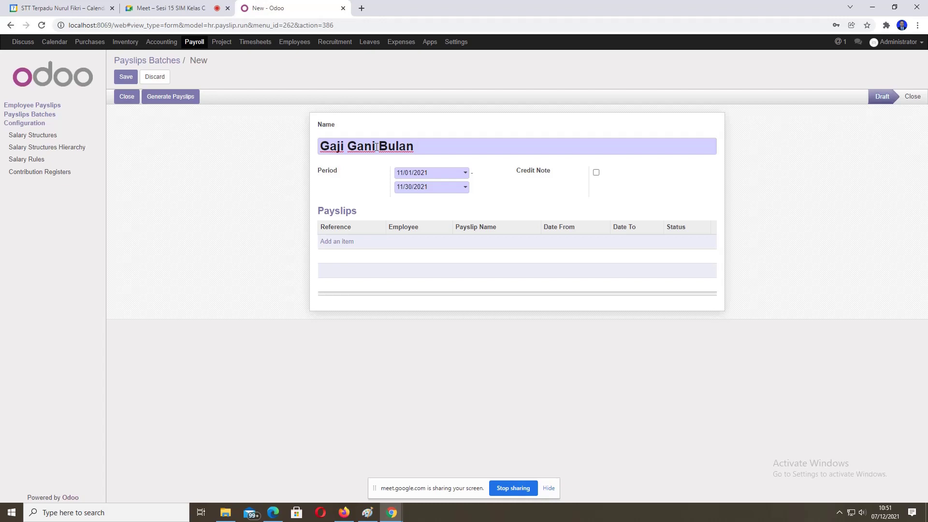
type("Desember 2022")
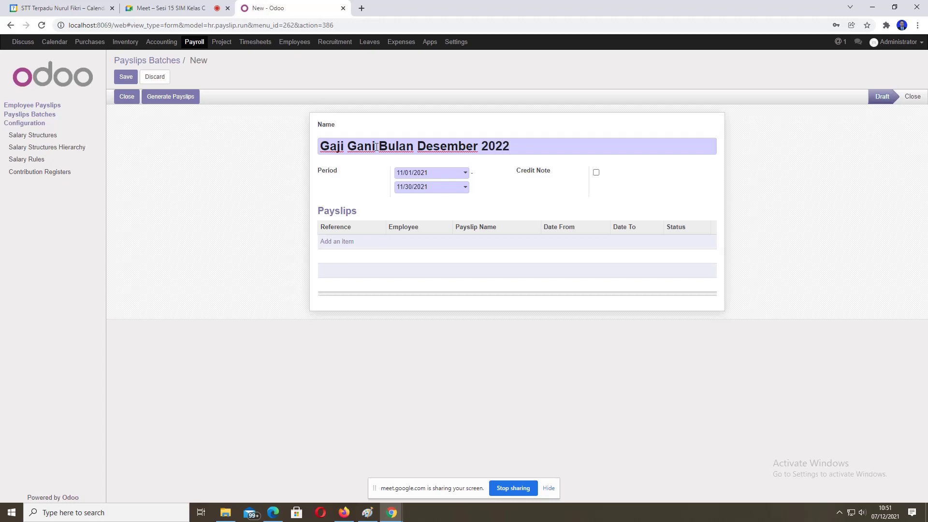
key("BackSpace")
type("1")
Step: Set the batch period to 12/01/2021 through 12/31/2021
left_click(466, 173)
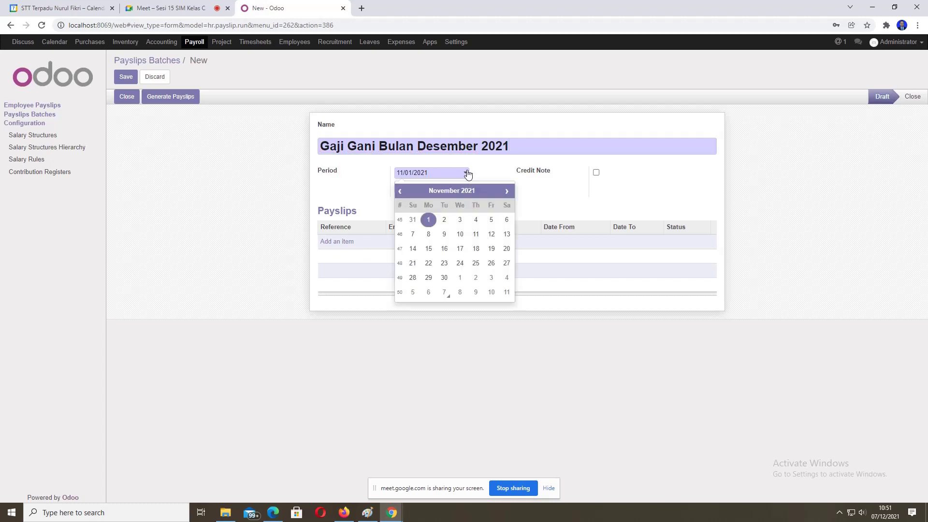
left_click(504, 191)
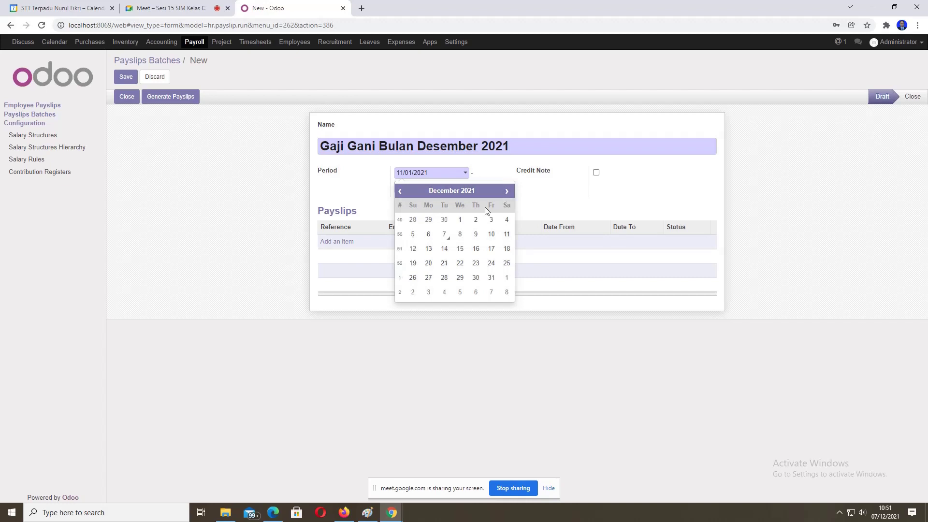
left_click(464, 223)
left_click(464, 188)
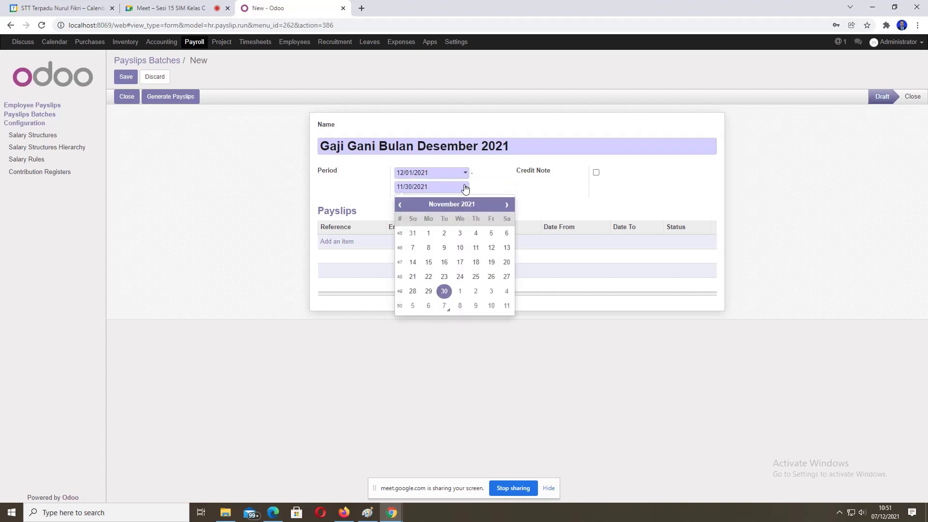
left_click(444, 291)
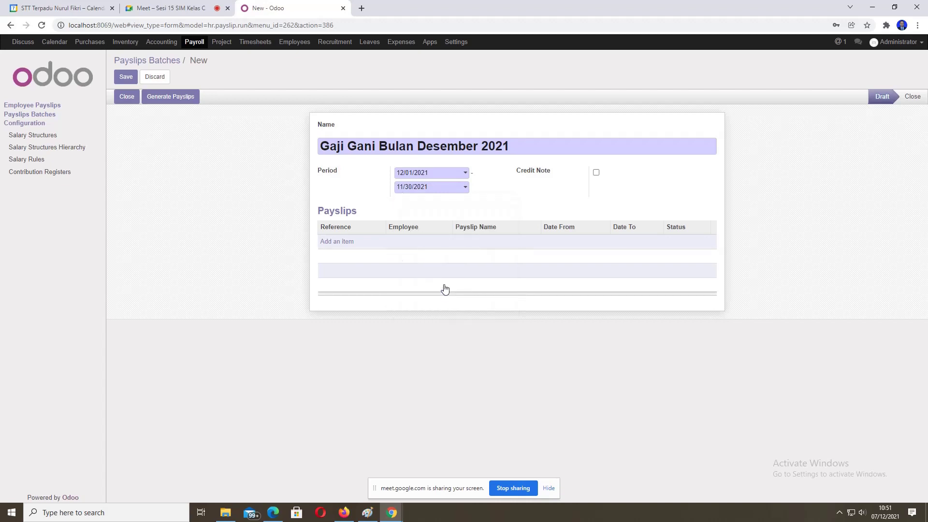
left_click(466, 190)
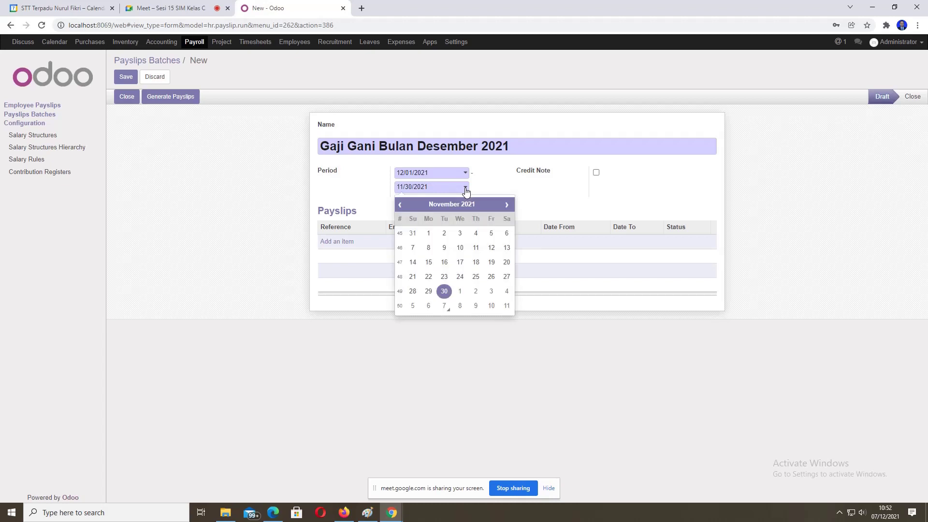
left_click(505, 205)
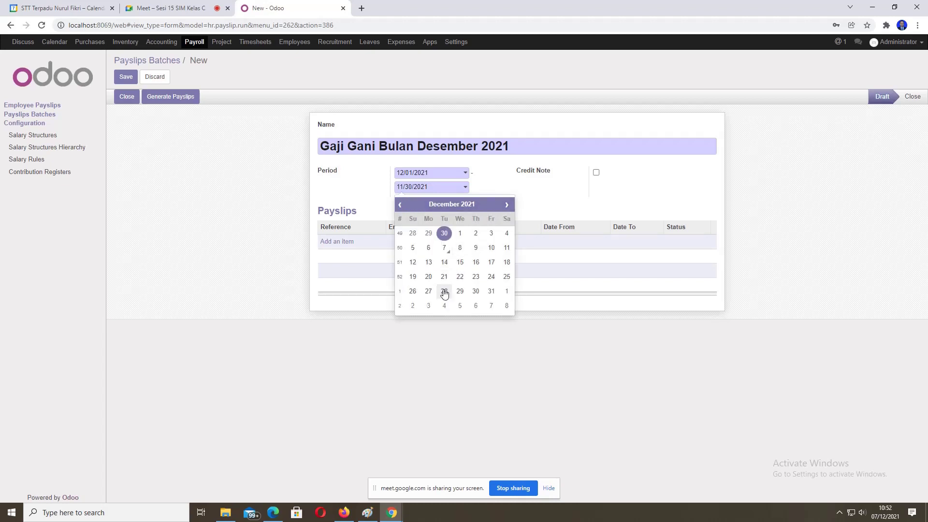
left_click(491, 291)
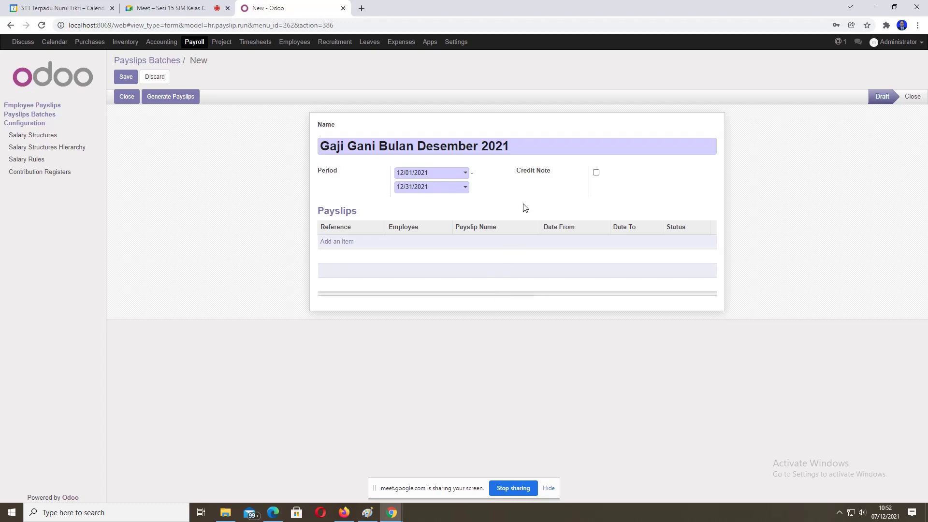
Step: Add a payslip line for Gani covering 12/01/2021–12/31/2021
left_click(331, 247)
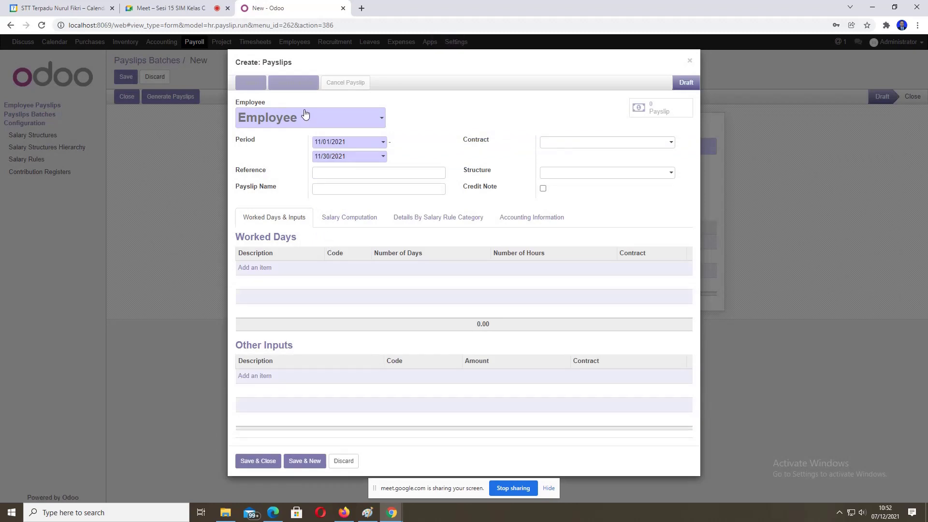
left_click(380, 122)
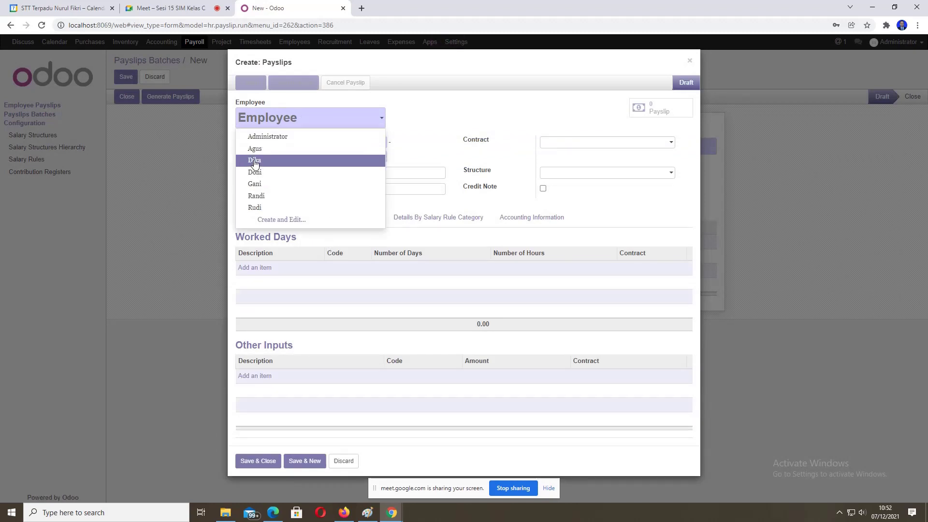
left_click(252, 184)
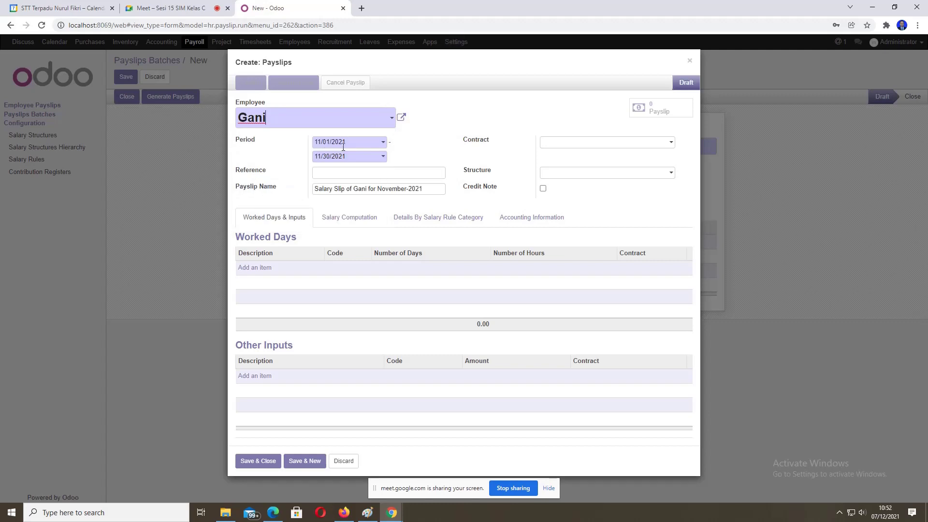
left_click(381, 143)
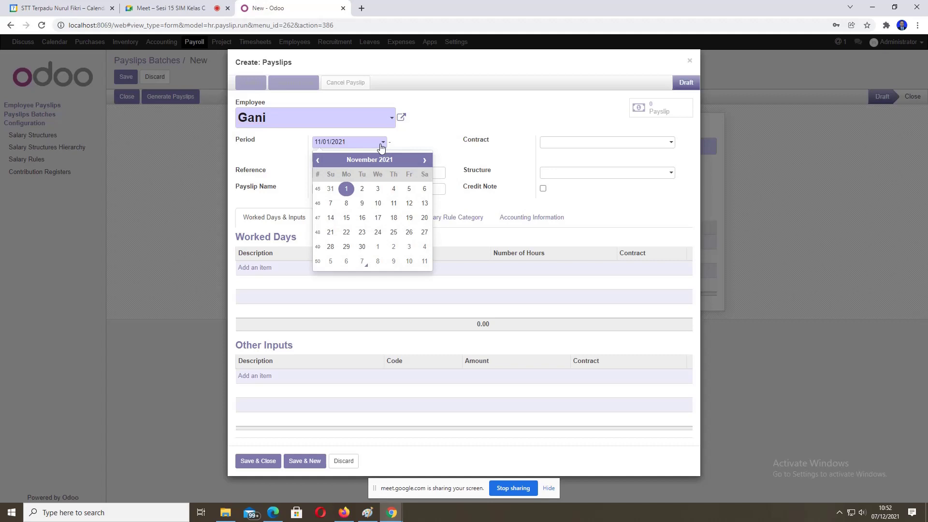
left_click(424, 160)
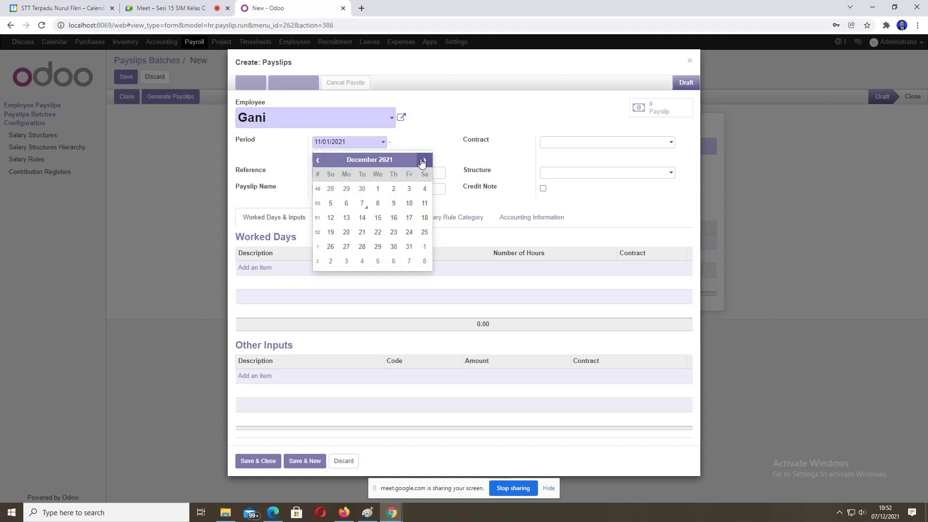
left_click(376, 190)
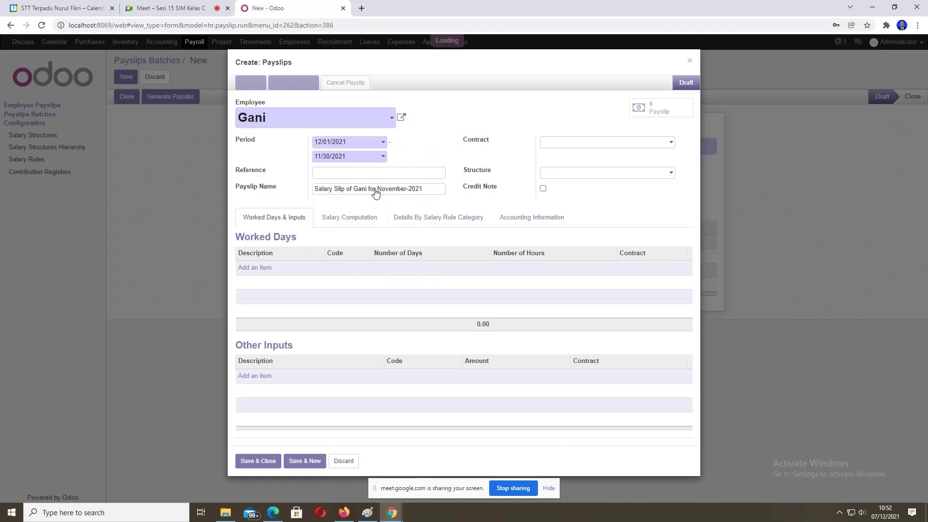
left_click(380, 157)
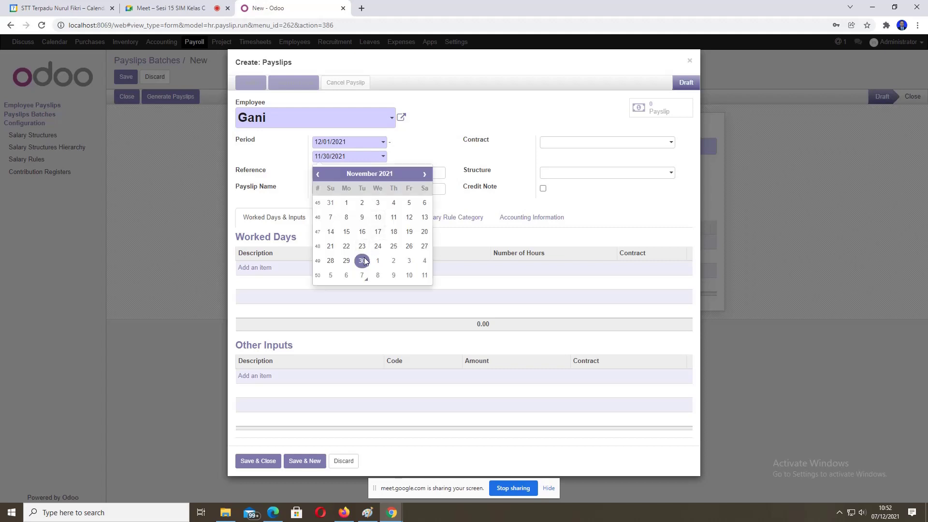
left_click(424, 174)
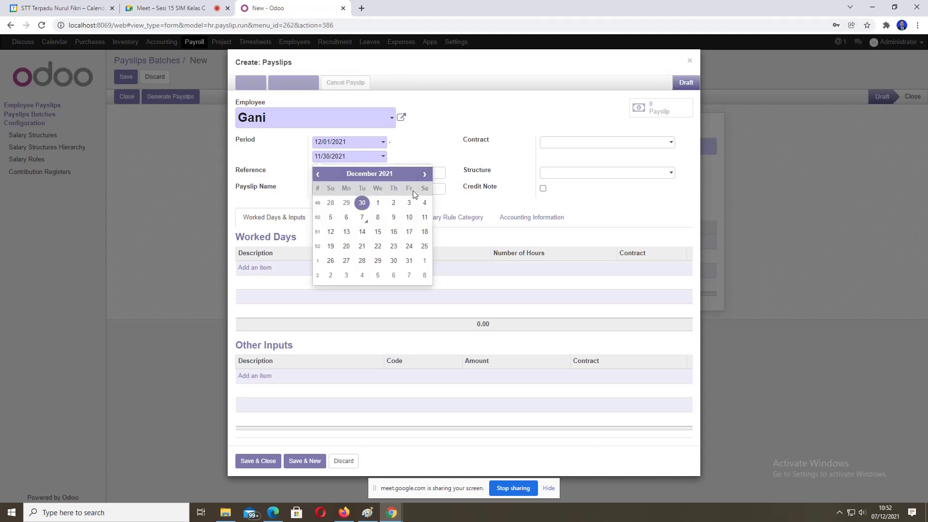
left_click(402, 262)
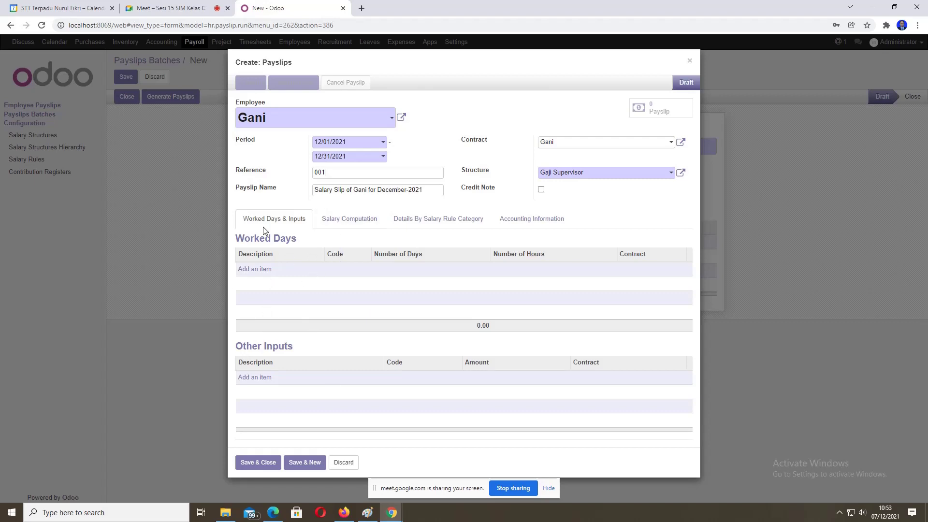
Step: Save Gani's payslip 001 into the batch, then save the batch itself
left_click(258, 463)
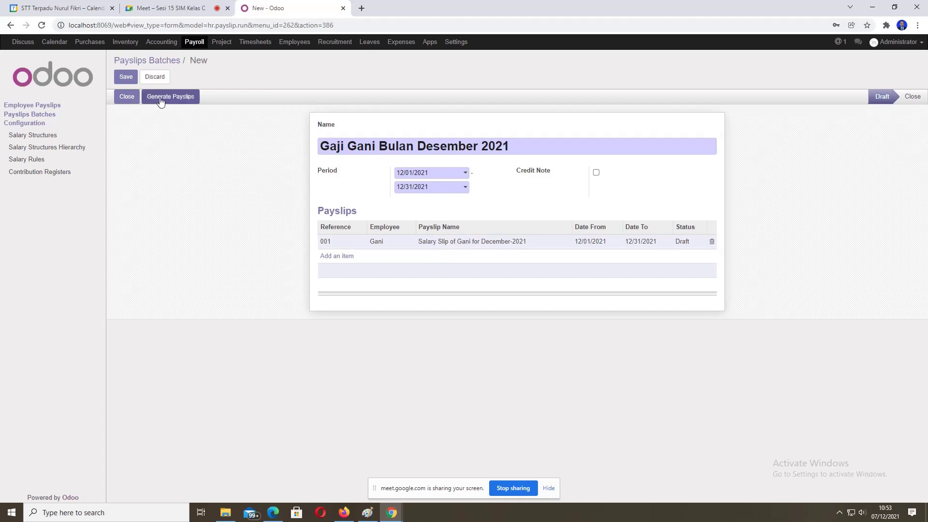
left_click(127, 79)
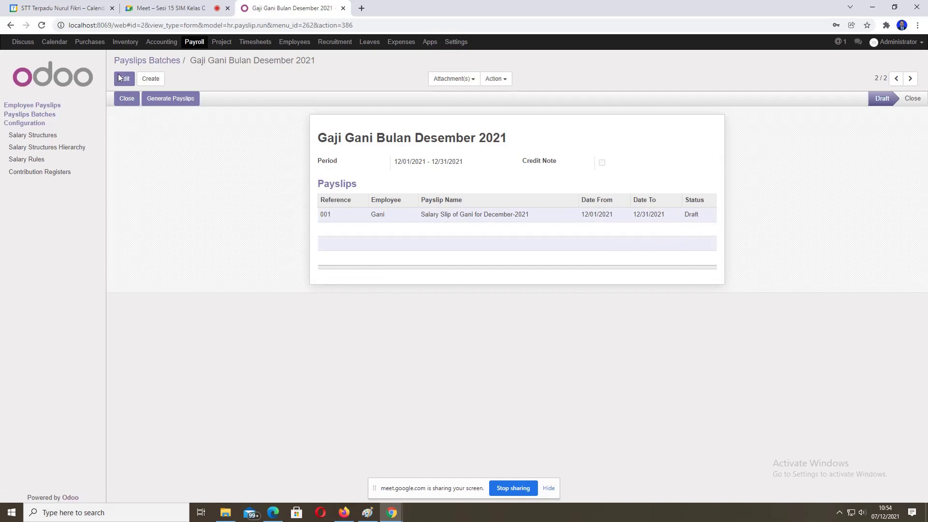
Step: Add Gani in the Generate Payslips wizard and generate draft payslip SLIP/001
left_click(176, 100)
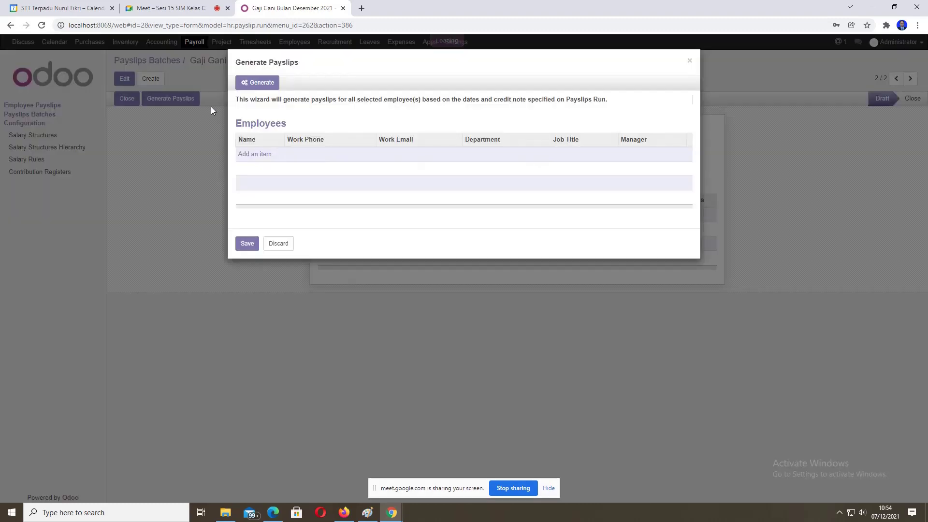
left_click(253, 154)
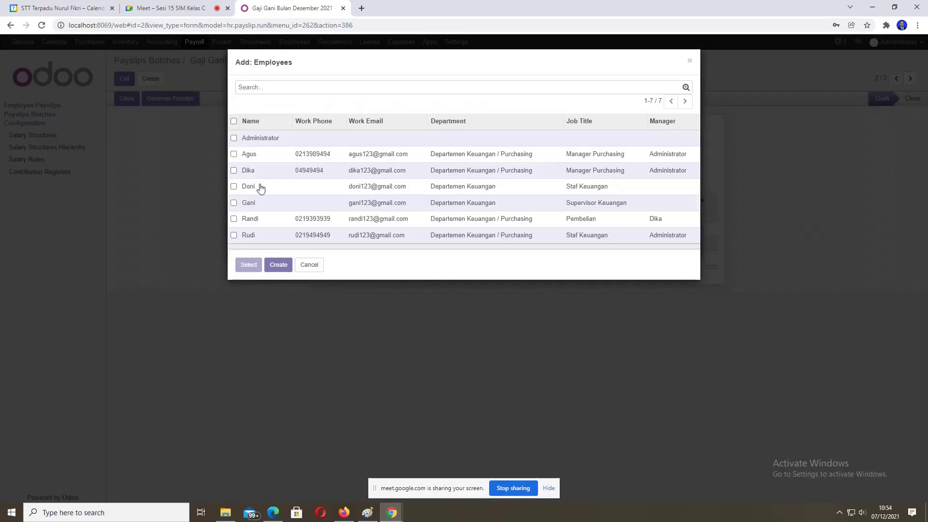
left_click(234, 203)
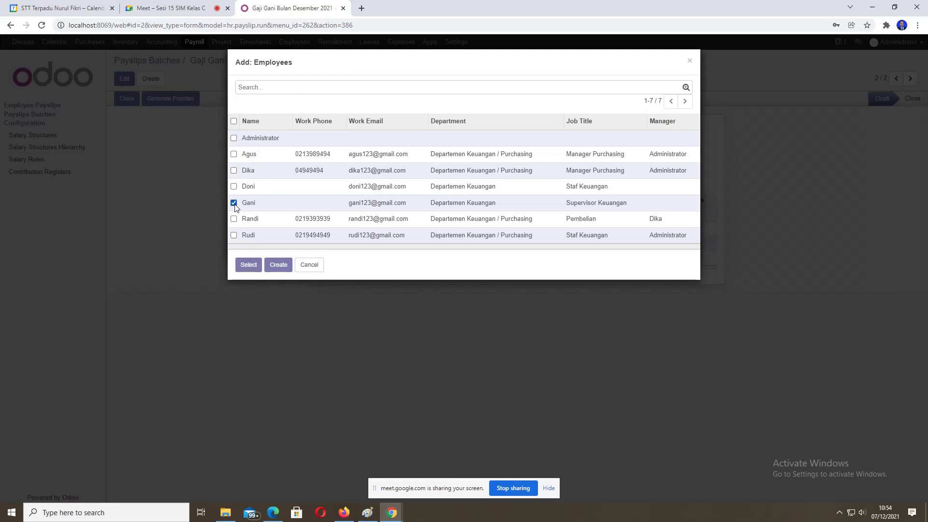
left_click(248, 265)
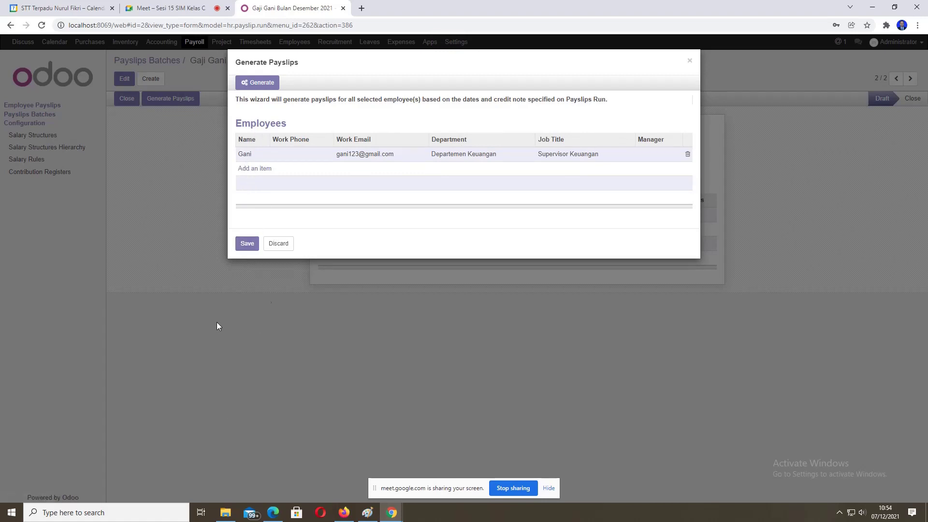
left_click(249, 169)
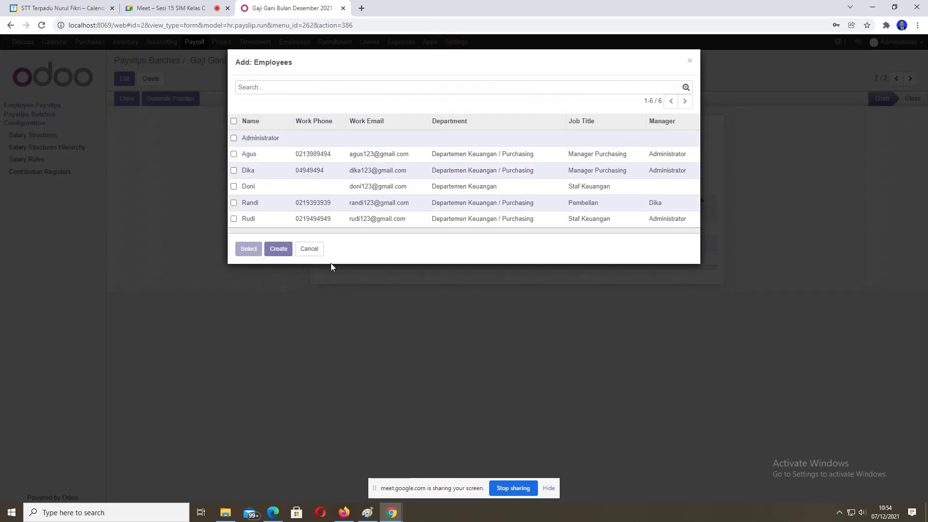
left_click(318, 250)
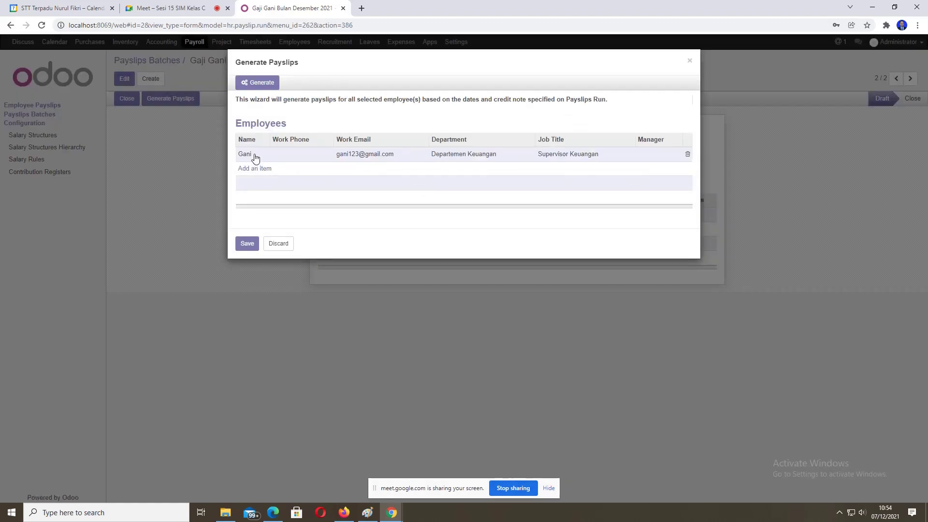
left_click(246, 244)
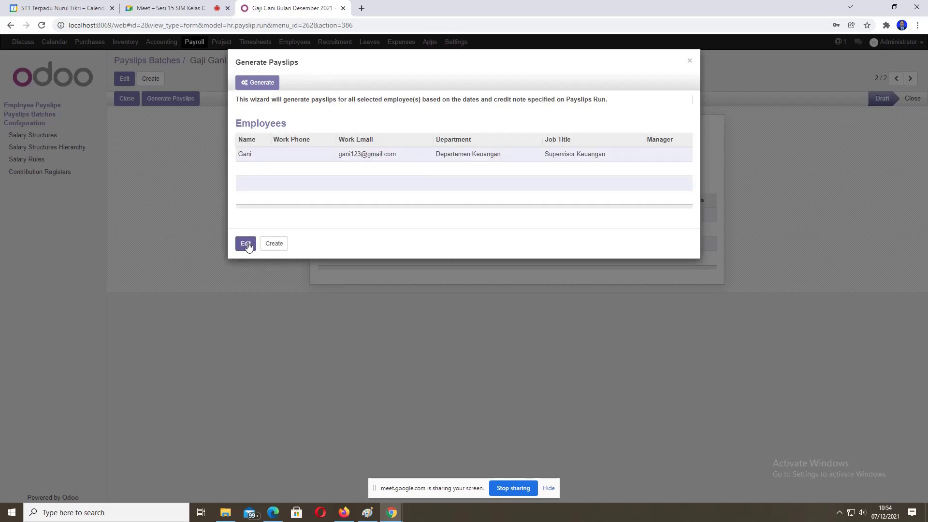
left_click(264, 85)
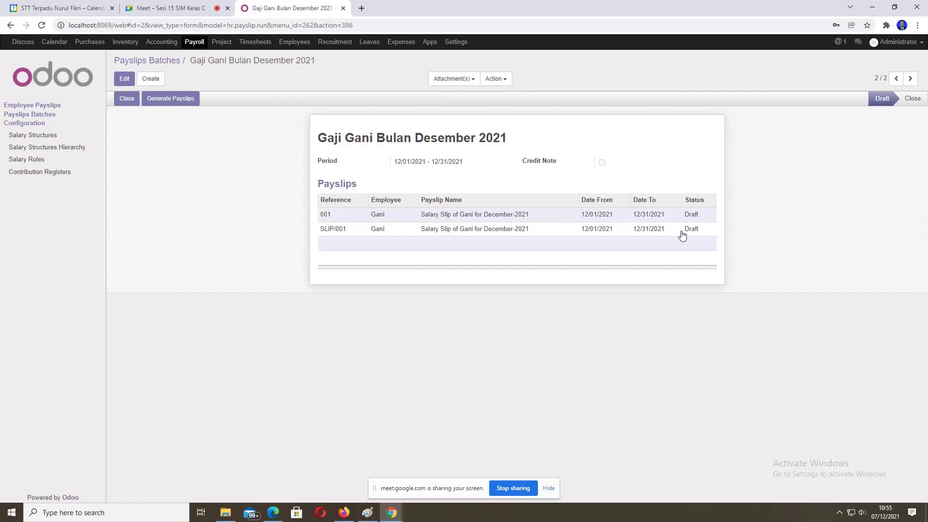
Step: Close the December 2021 batch and go to the Employee Payslips list
mouse_move(693, 234)
left_click(128, 98)
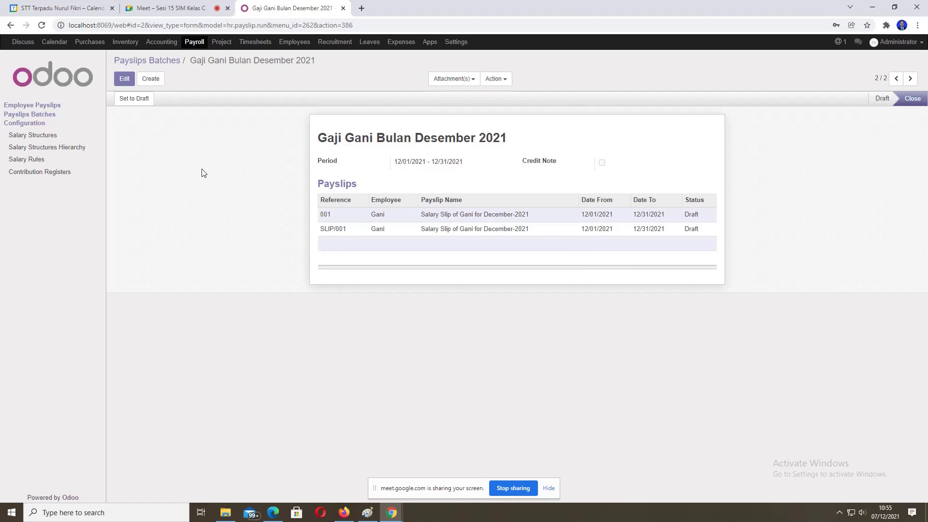
left_click(34, 109)
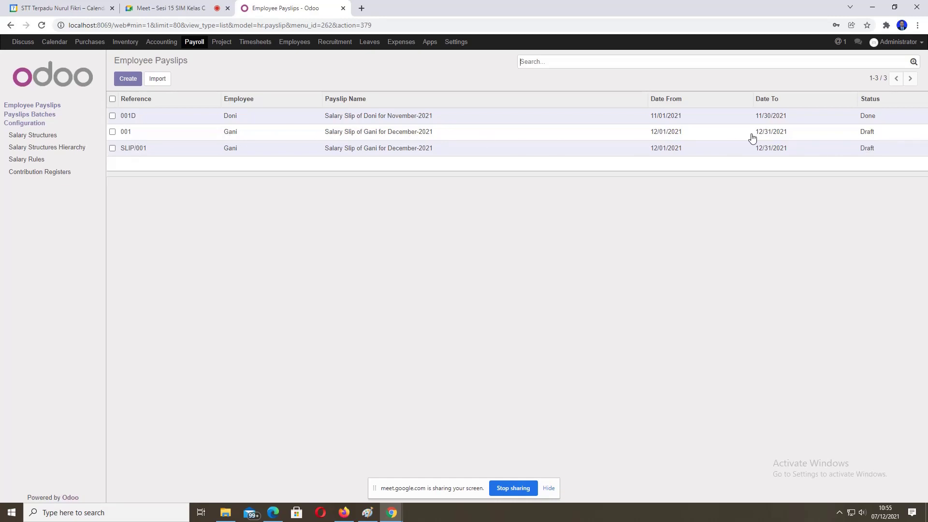
Step: Confirm Gani's payslip 001 to Done, then reopen it from Employee Payslips
left_click(335, 137)
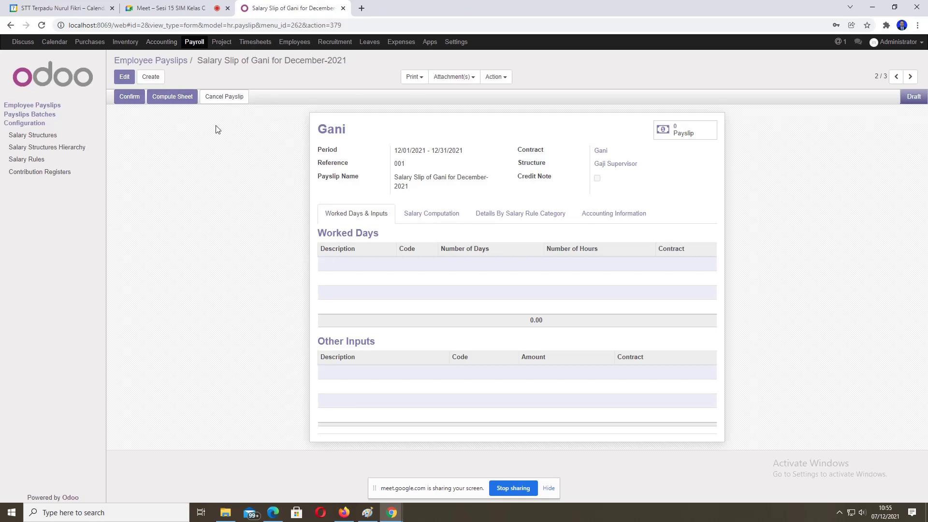
left_click(133, 102)
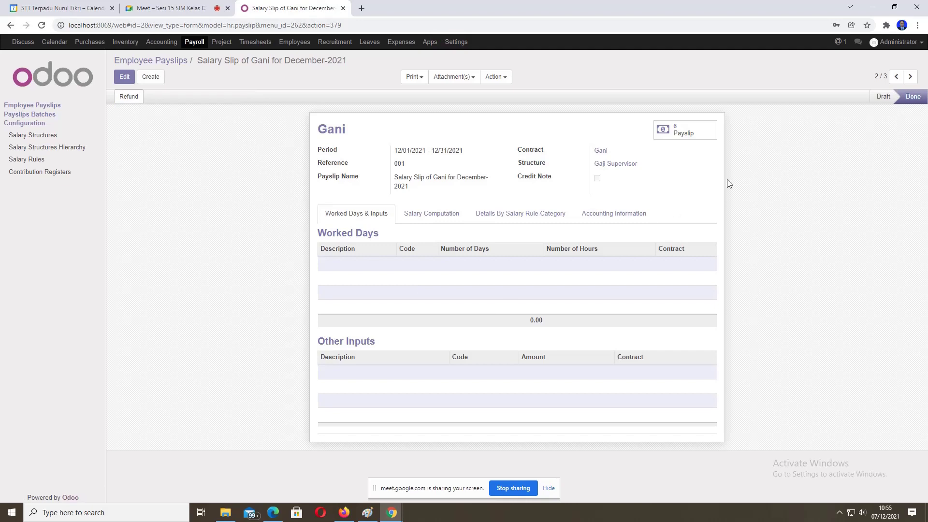
mouse_move(911, 97)
left_click(29, 106)
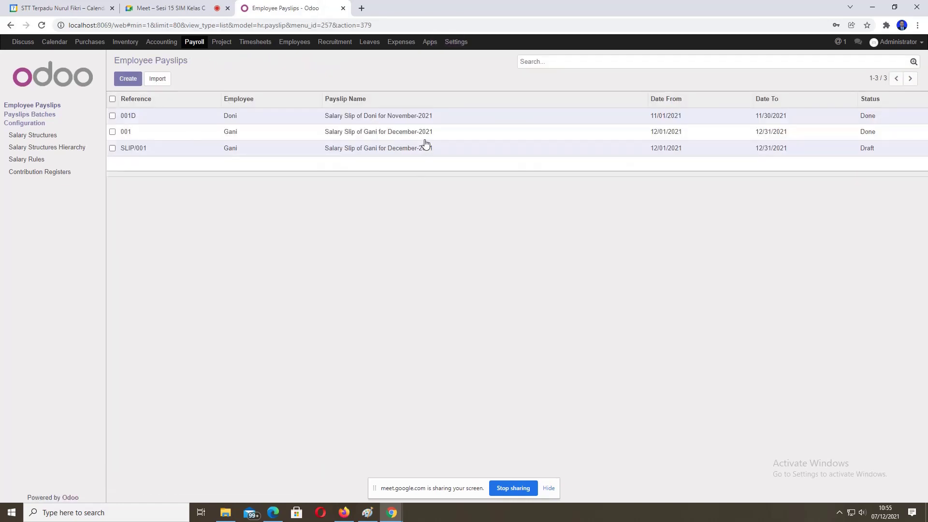
left_click(384, 136)
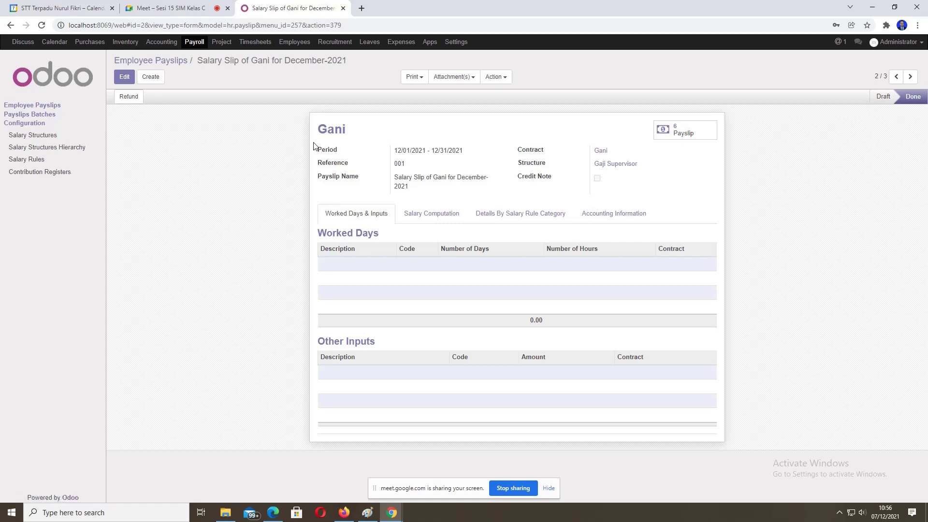
Step: Print the employee's Done December payslip 001 with Print > Payslip, downloading Payslip (1).pdf
left_click(435, 216)
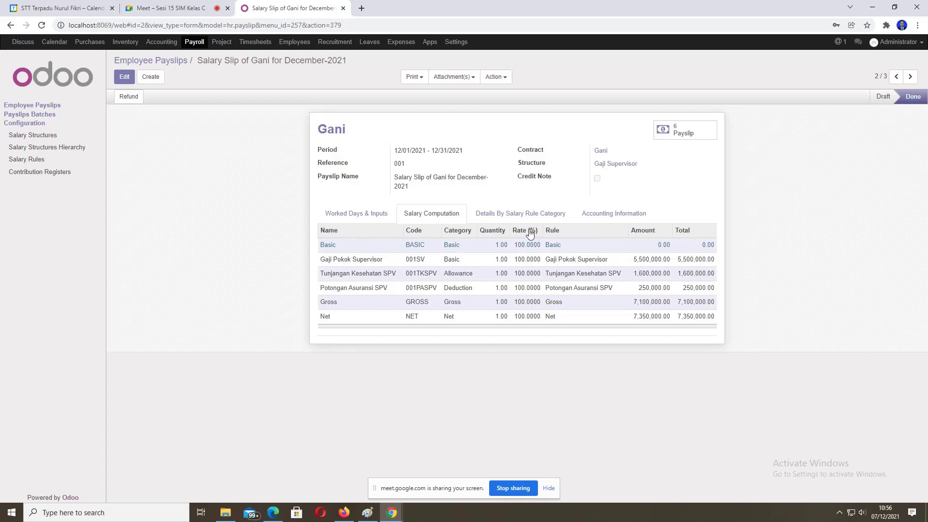
left_click(424, 78)
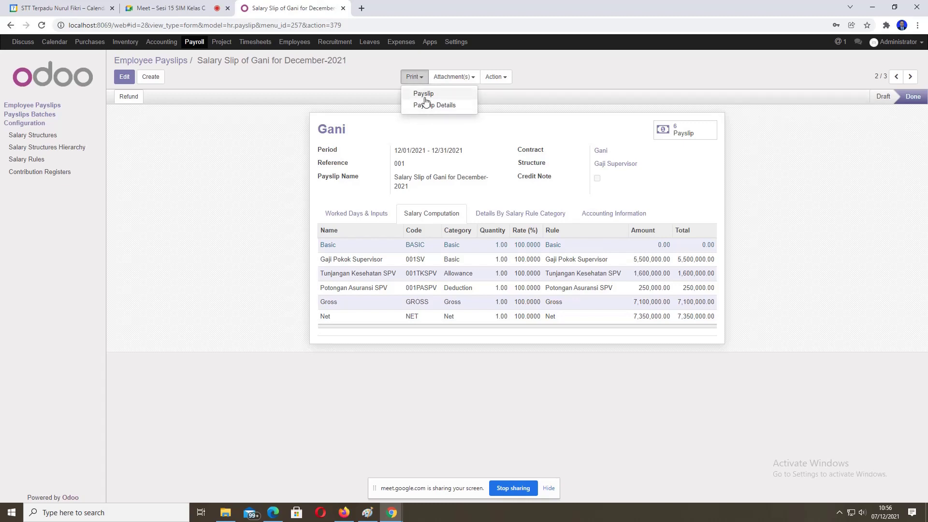
left_click(424, 94)
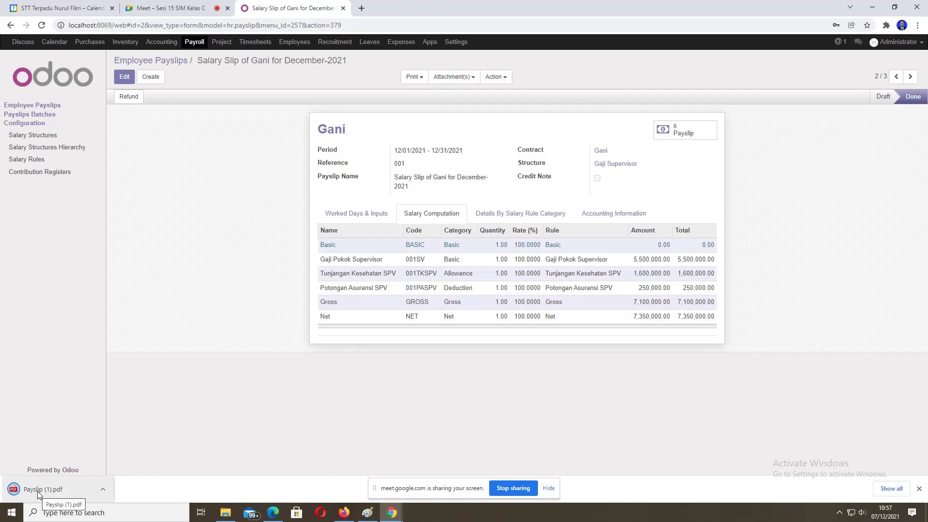
left_click(102, 489)
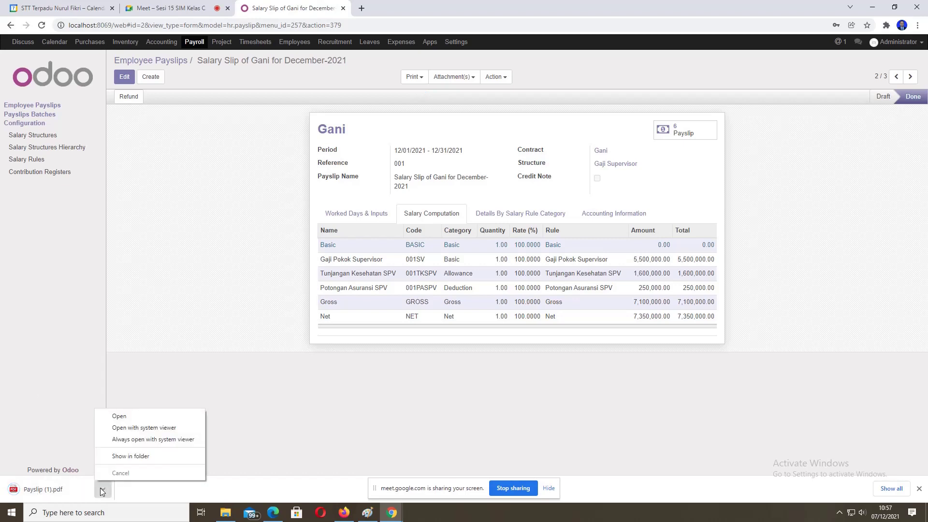
Step: Open Payslip (1).pdf and check its subtitle and employee name
left_click(119, 416)
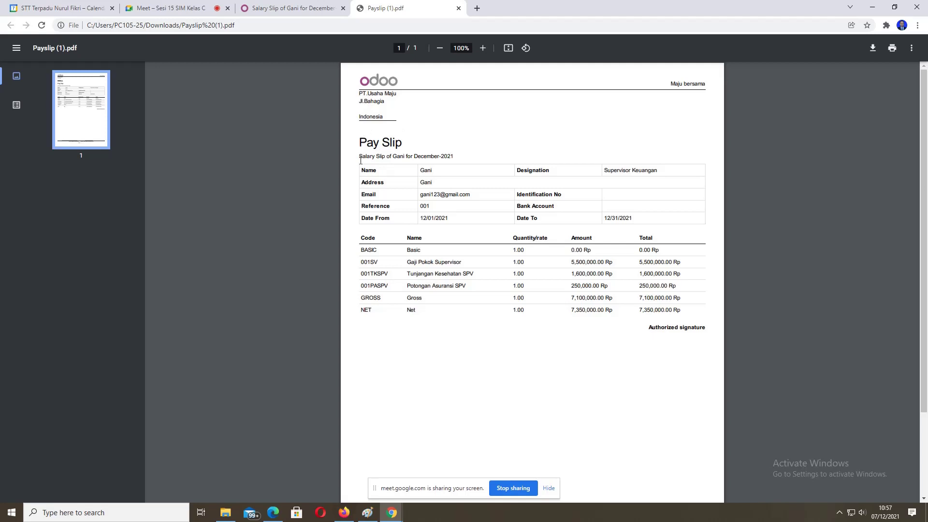
left_click_drag(359, 160, 457, 156)
double_click(423, 170)
left_click(422, 186)
Step: Review the Gaji Pokok, Tunjangan Kesehatan SPV, Potongan Asuransi SPV, GROSS and NET rows, then return to Odoo
left_click_drag(407, 261, 461, 261)
left_click_drag(549, 261, 690, 261)
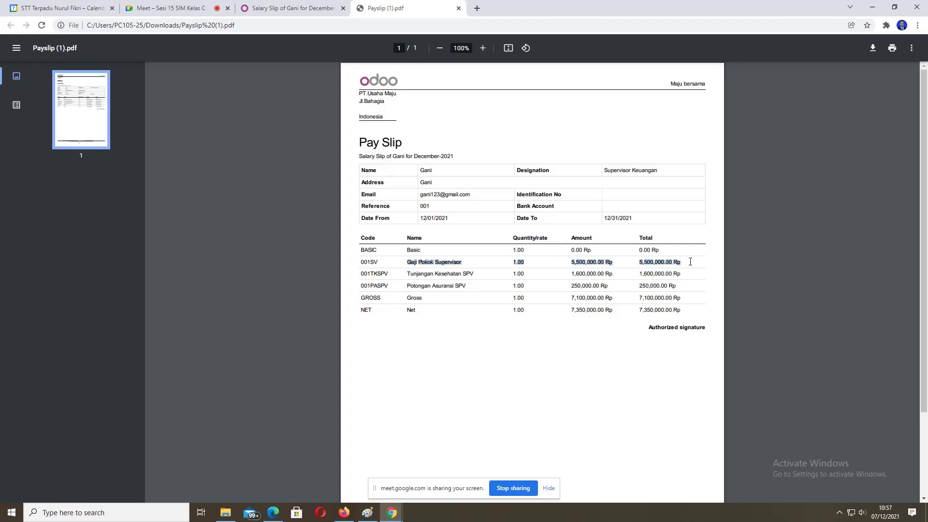
left_click_drag(407, 273, 658, 274)
left_click_drag(407, 288, 466, 287)
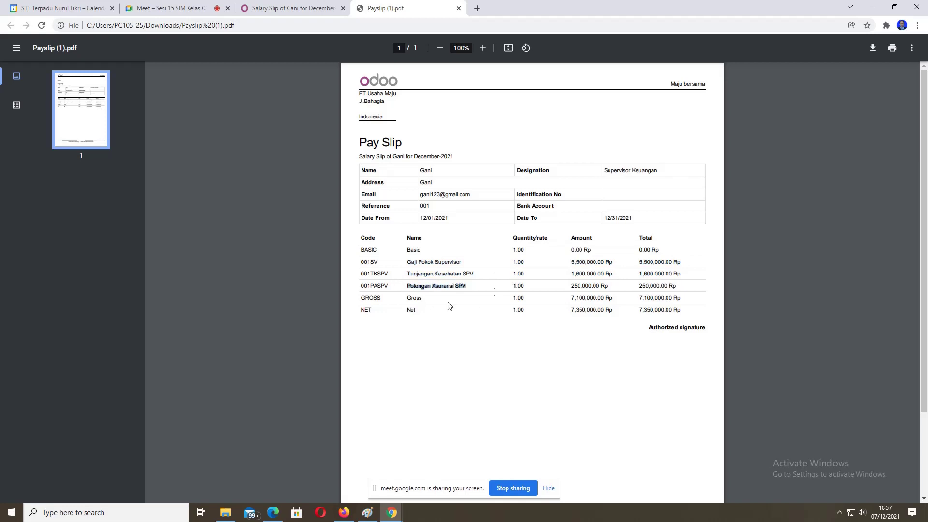
left_click(409, 298)
left_click_drag(572, 298, 659, 295)
left_click_drag(409, 312, 687, 310)
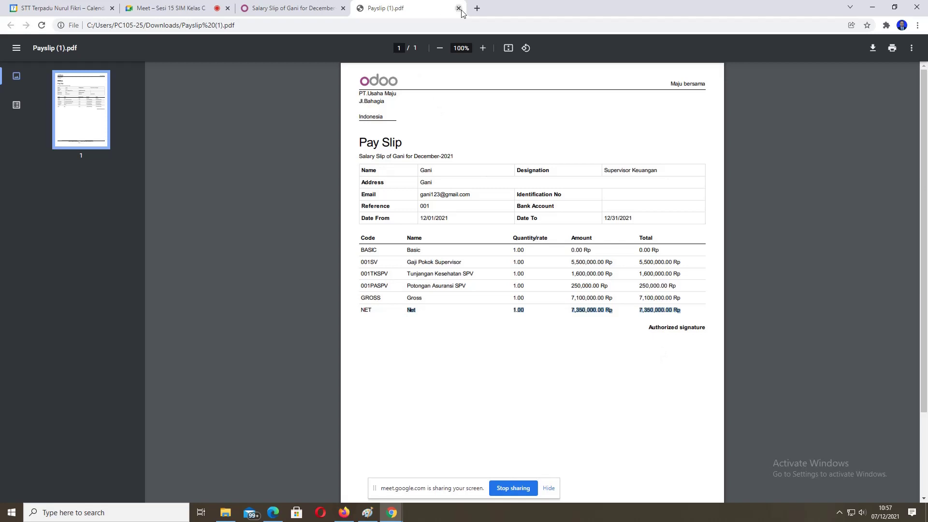
left_click(278, 9)
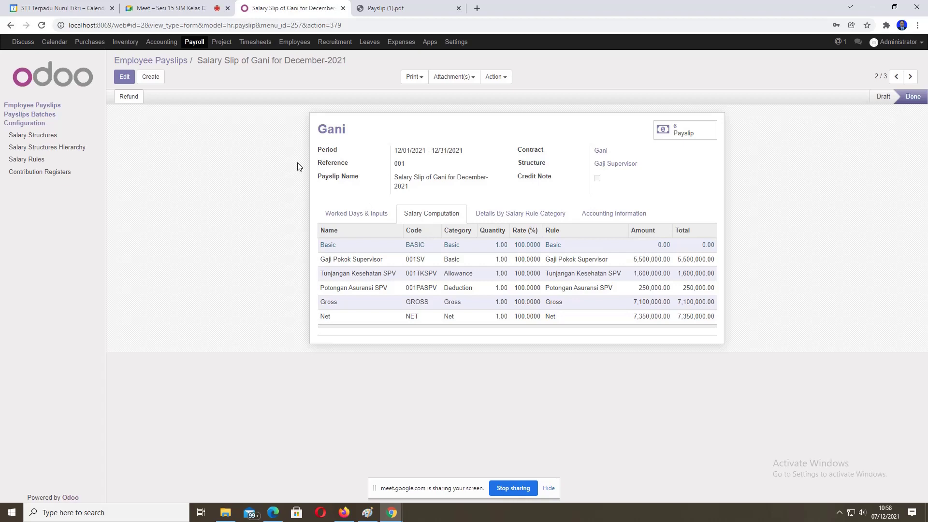
Step: Return to the Employee Payslips list showing payslip 001 Done and SLIP/001 still Draft
left_click(32, 110)
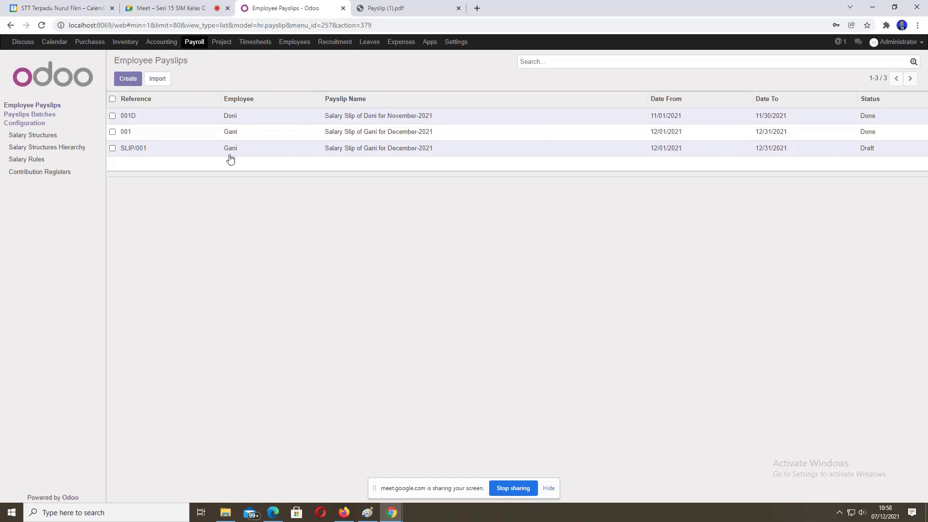
Step: Delete draft payslip SLIP/001 through Action > Delete, then go to the Google Meet tab
left_click(112, 148)
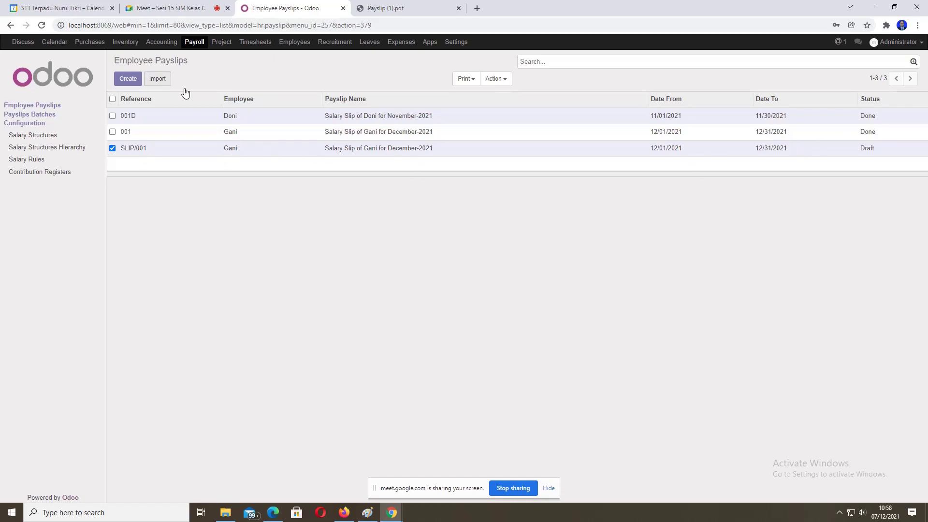
left_click(507, 79)
left_click(502, 107)
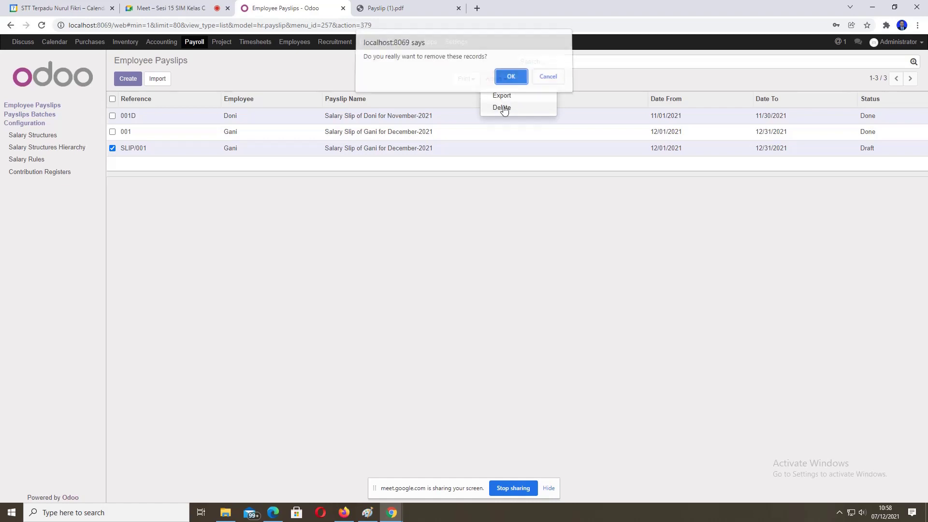
left_click(510, 78)
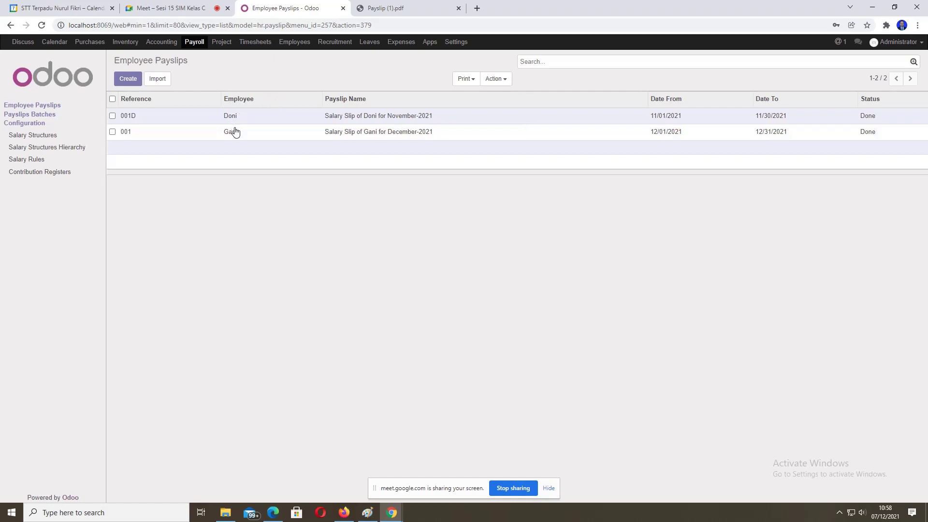
left_click(181, 8)
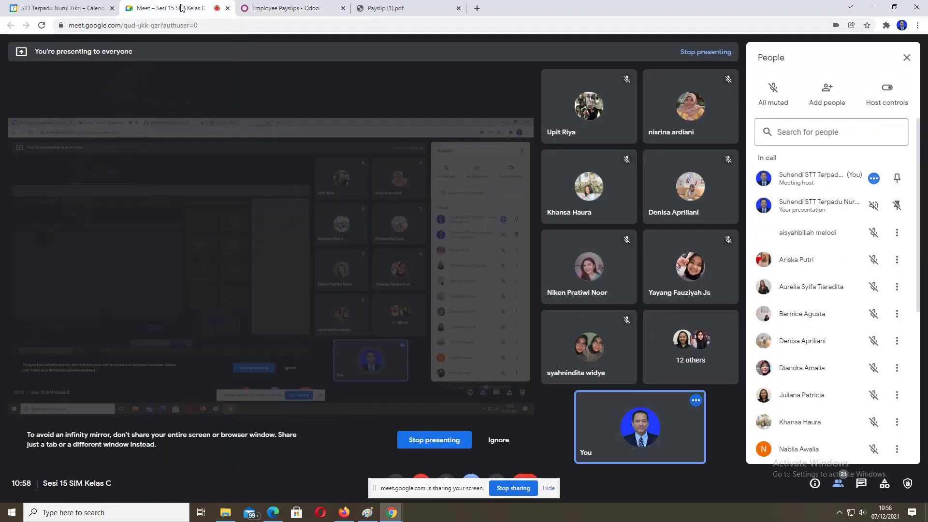
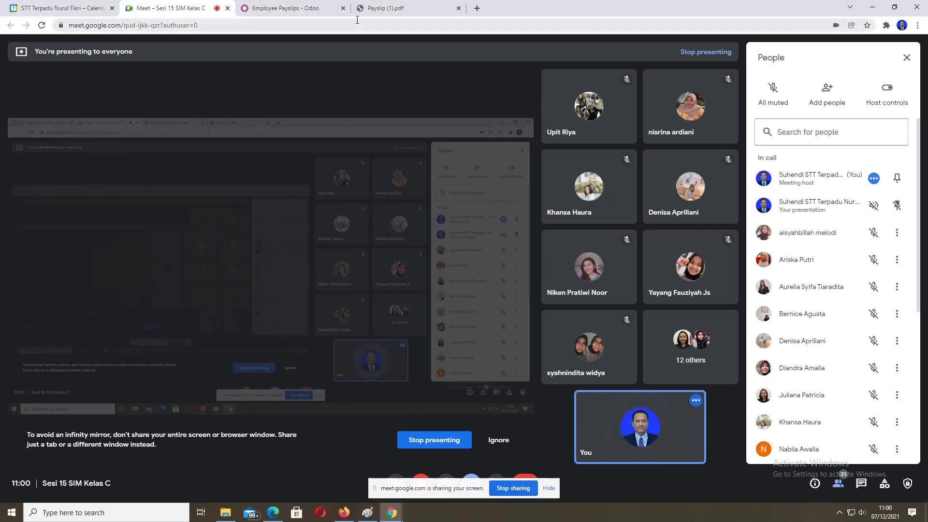
Step: Close the Google Meet tab with Ctrl+W, returning to the Odoo Employee Payslips list
mouse_move(298, 7)
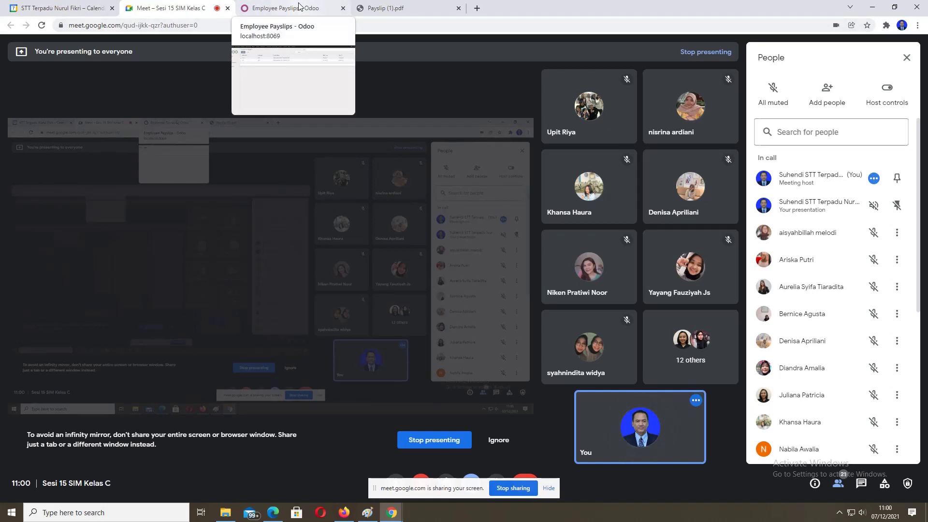
mouse_move(391, 8)
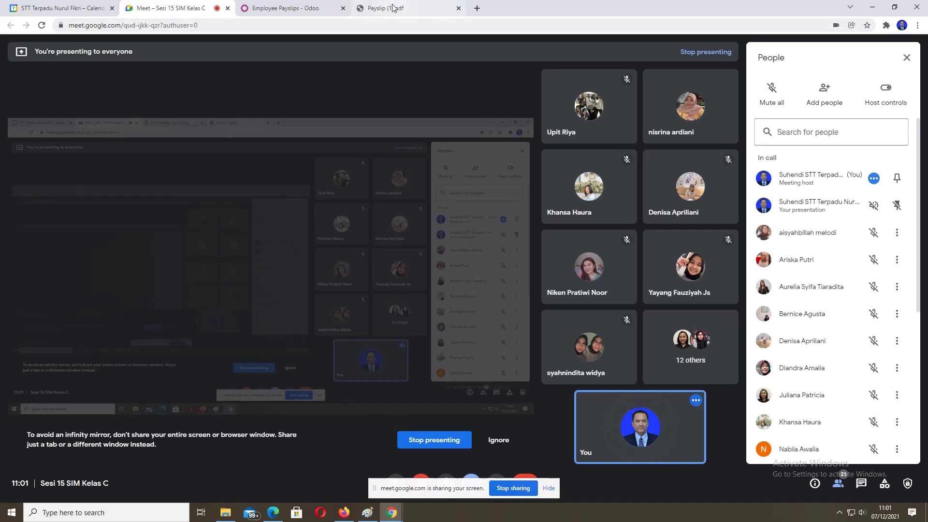
mouse_move(395, 7)
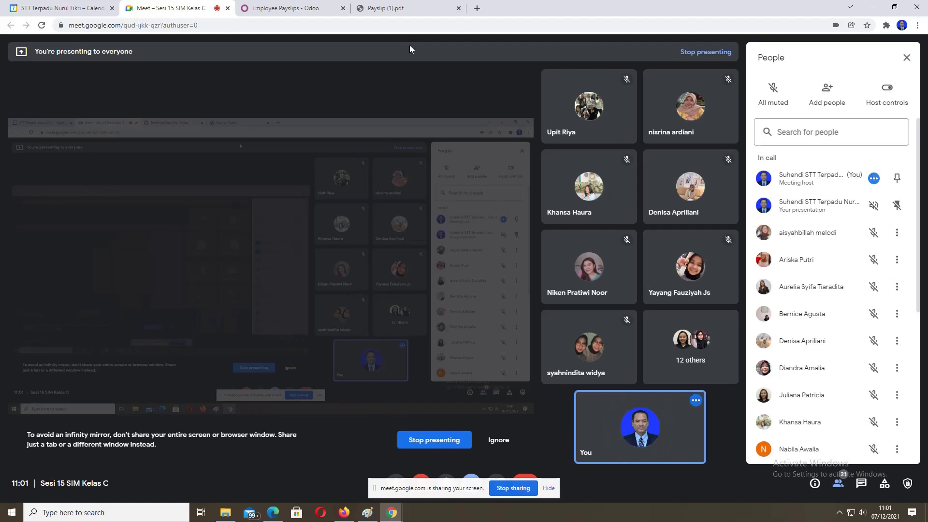
mouse_move(582, 137)
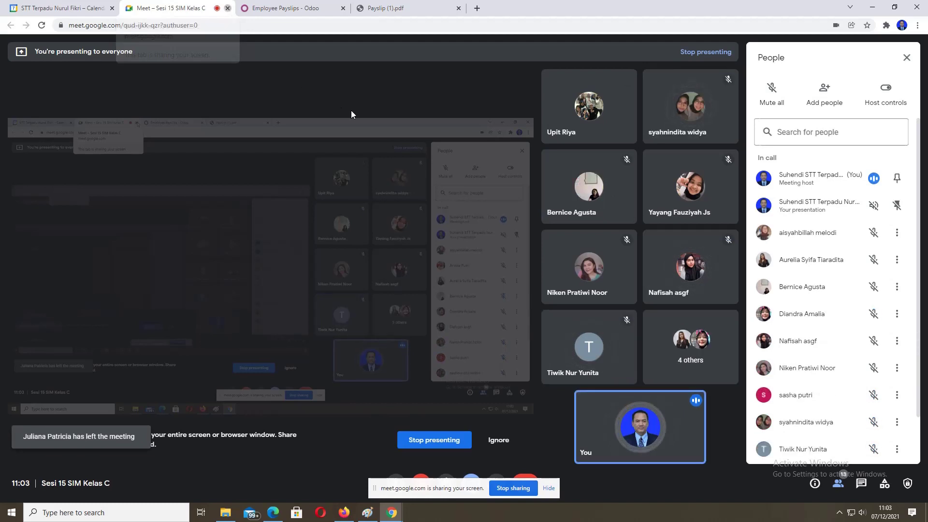
key("ctrl+w")
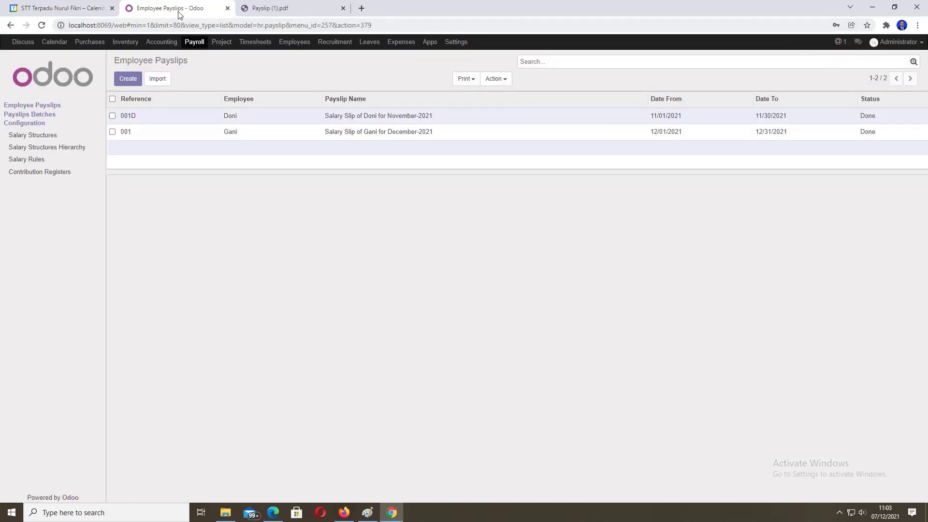
left_click(283, 9)
left_click(207, 6)
left_click(840, 513)
left_click(853, 492)
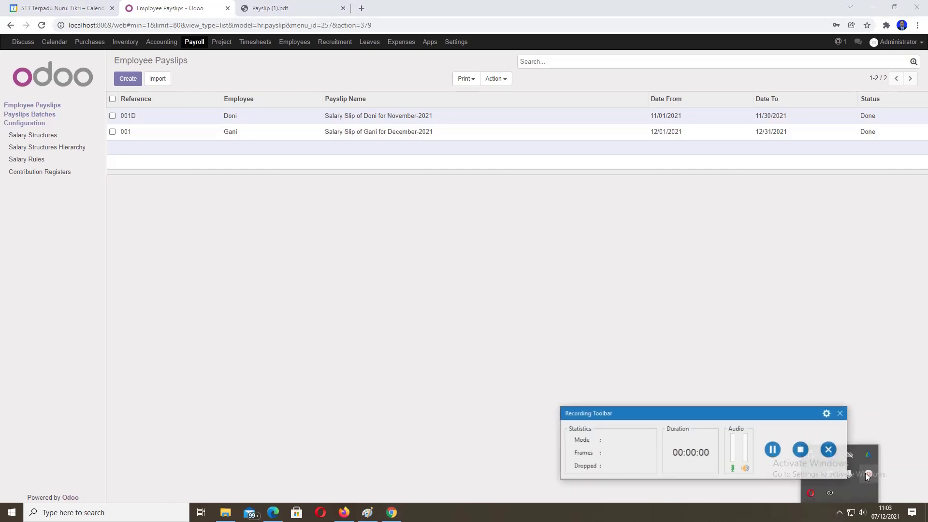